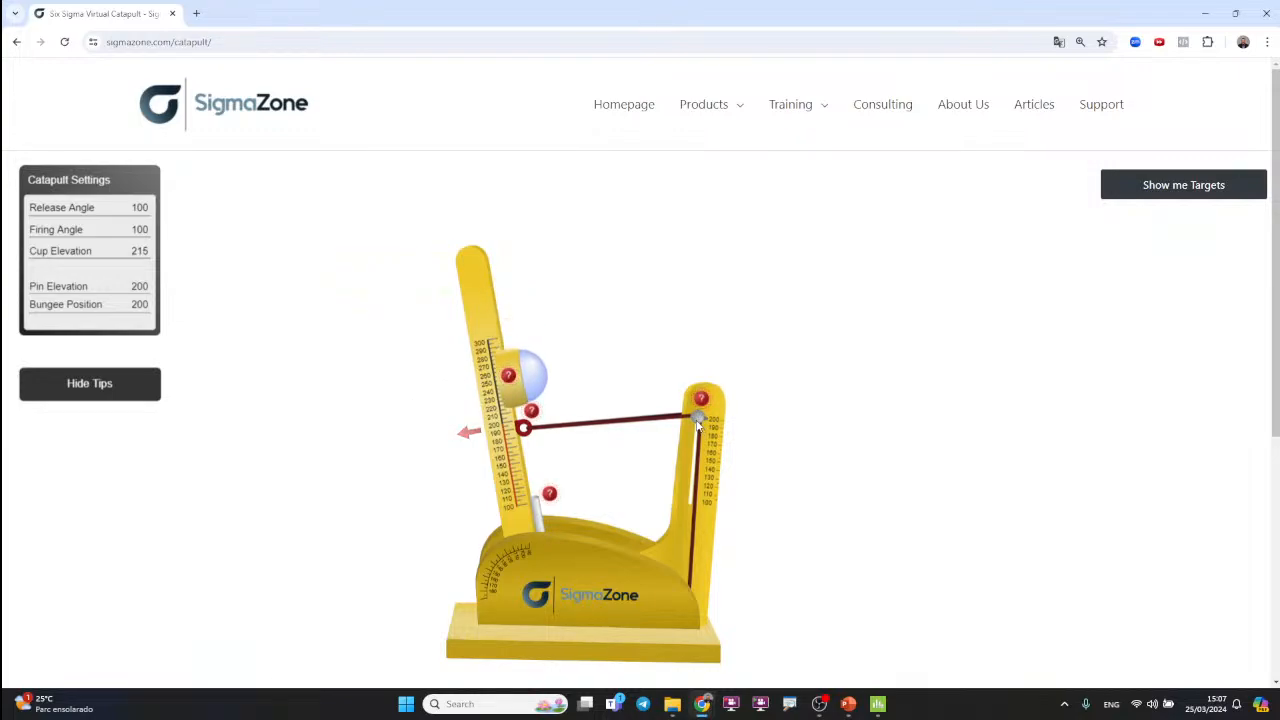
Step: Fire the virtual catapult with pin elevation 115 and release angle 185, and record 203 as row 1's Distance in Minitab
{"action": "left_click_drag", "start_coordinate": [699, 425], "coordinate": [692, 488]}
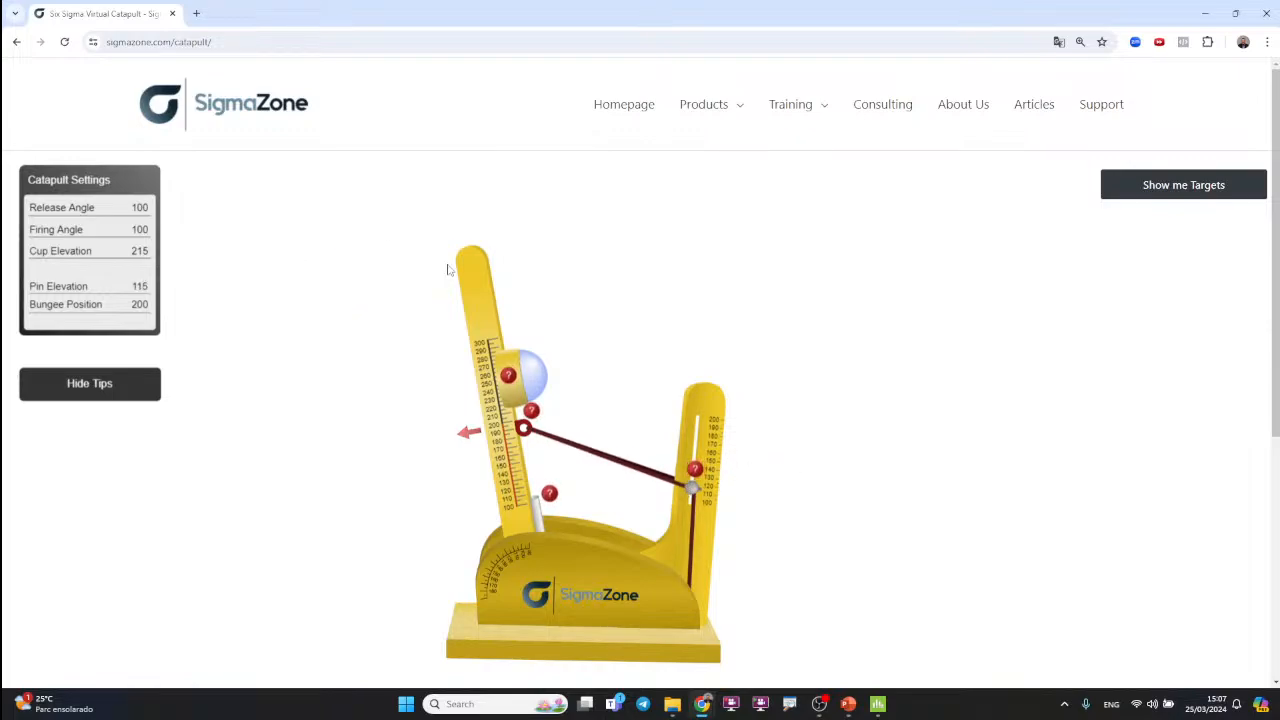
{"action": "left_click_drag", "start_coordinate": [465, 262], "coordinate": [190, 612]}
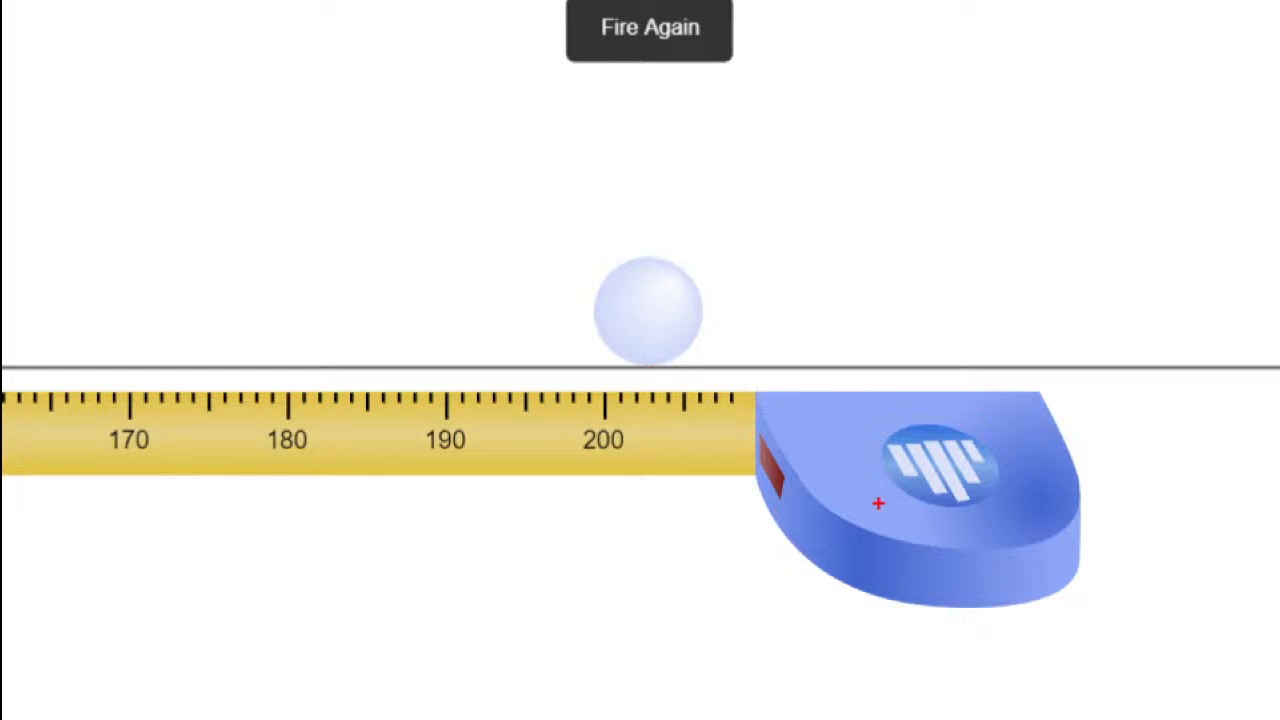
{"action": "key", "text": "alt+Tab"}
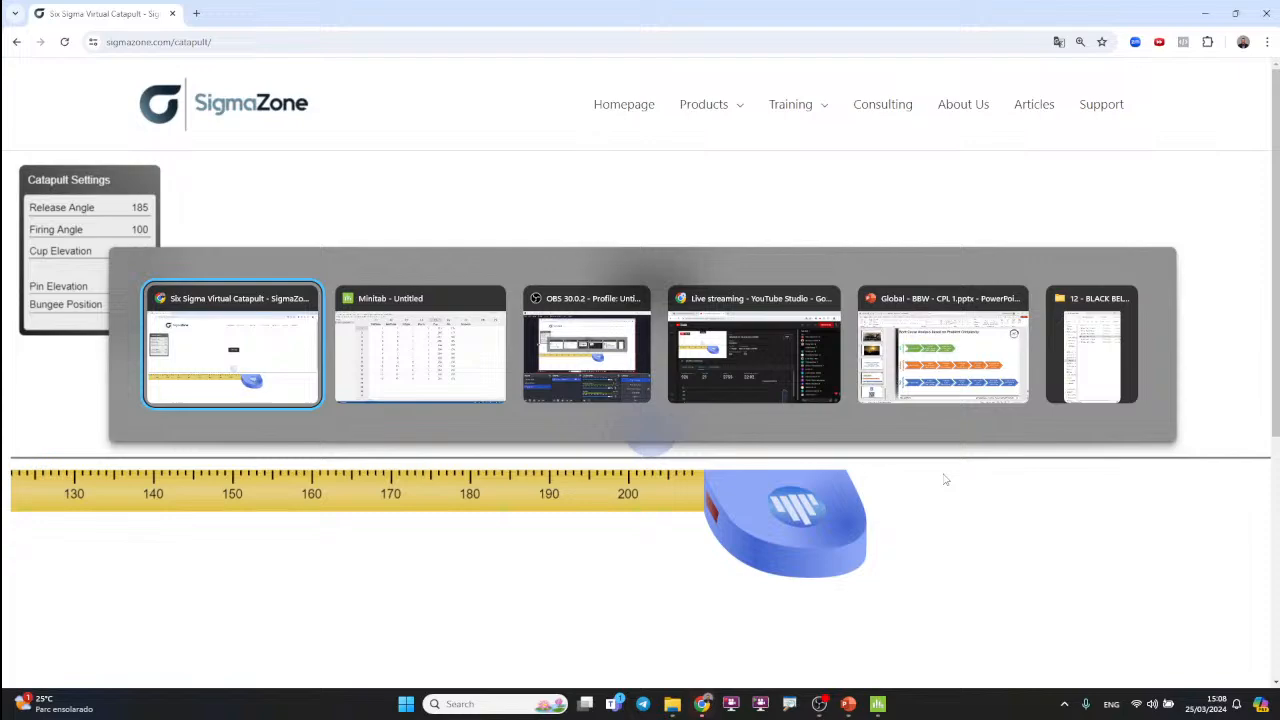
{"action": "key", "text": "alt+Tab"}
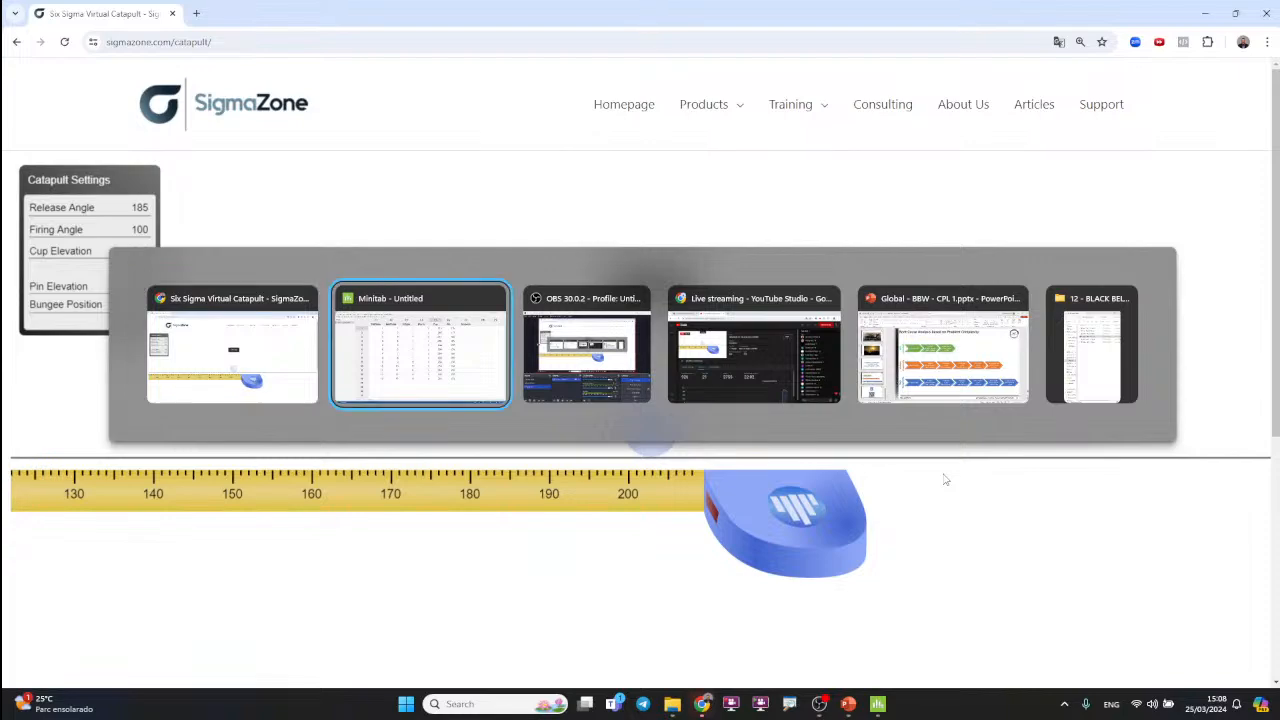
{"action": "left_click", "coordinate": [966, 135]}
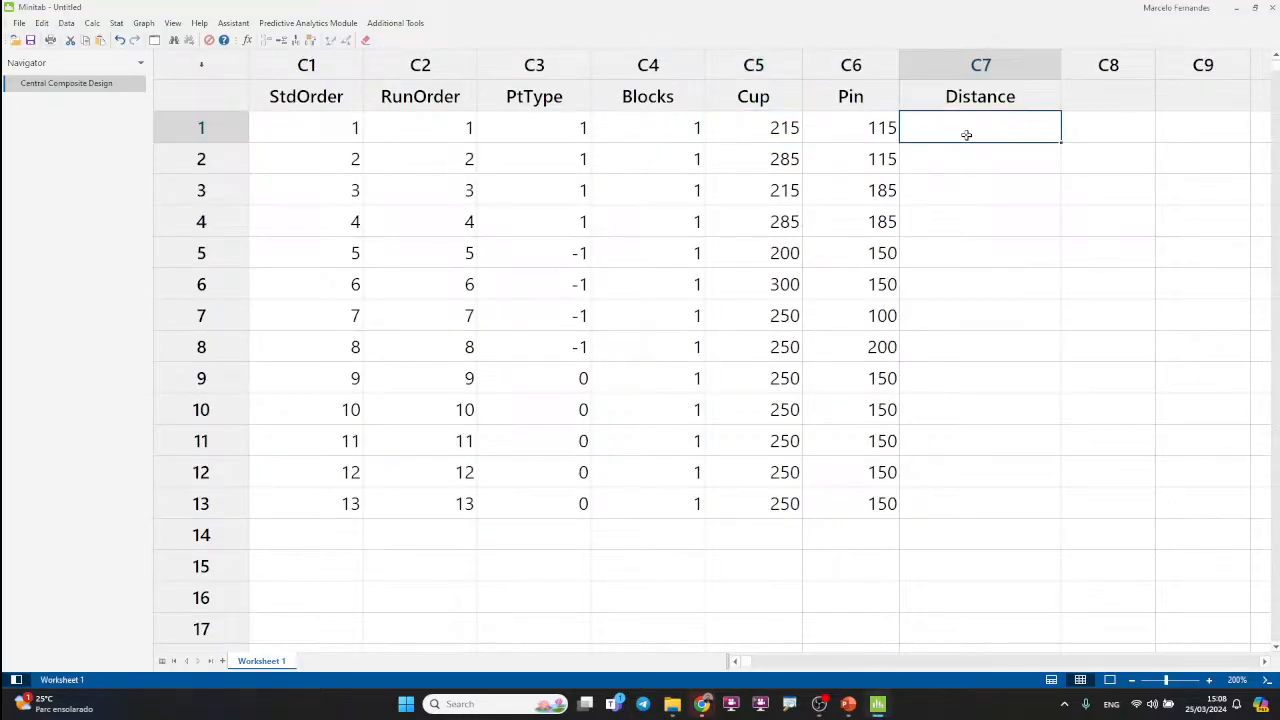
{"action": "left_click", "coordinate": [976, 217]}
{"action": "left_click", "coordinate": [752, 66]}
{"action": "left_click", "coordinate": [845, 65]}
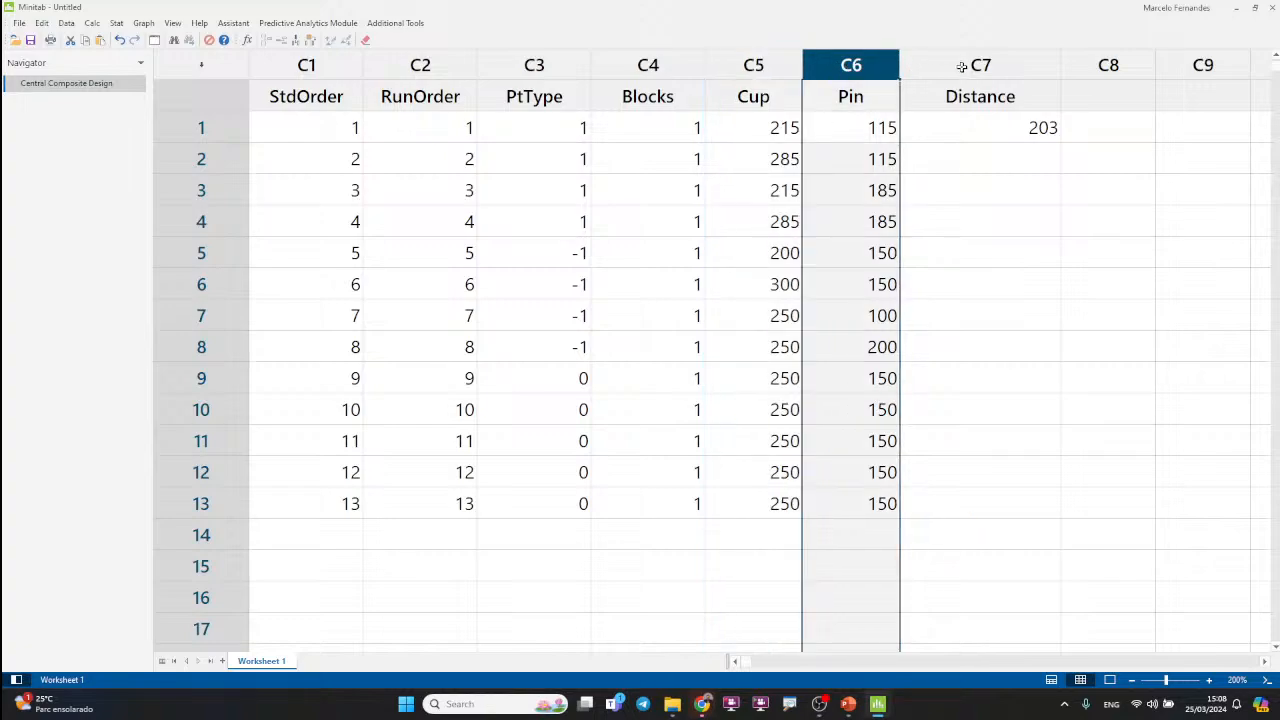
{"action": "left_click", "coordinate": [972, 66]}
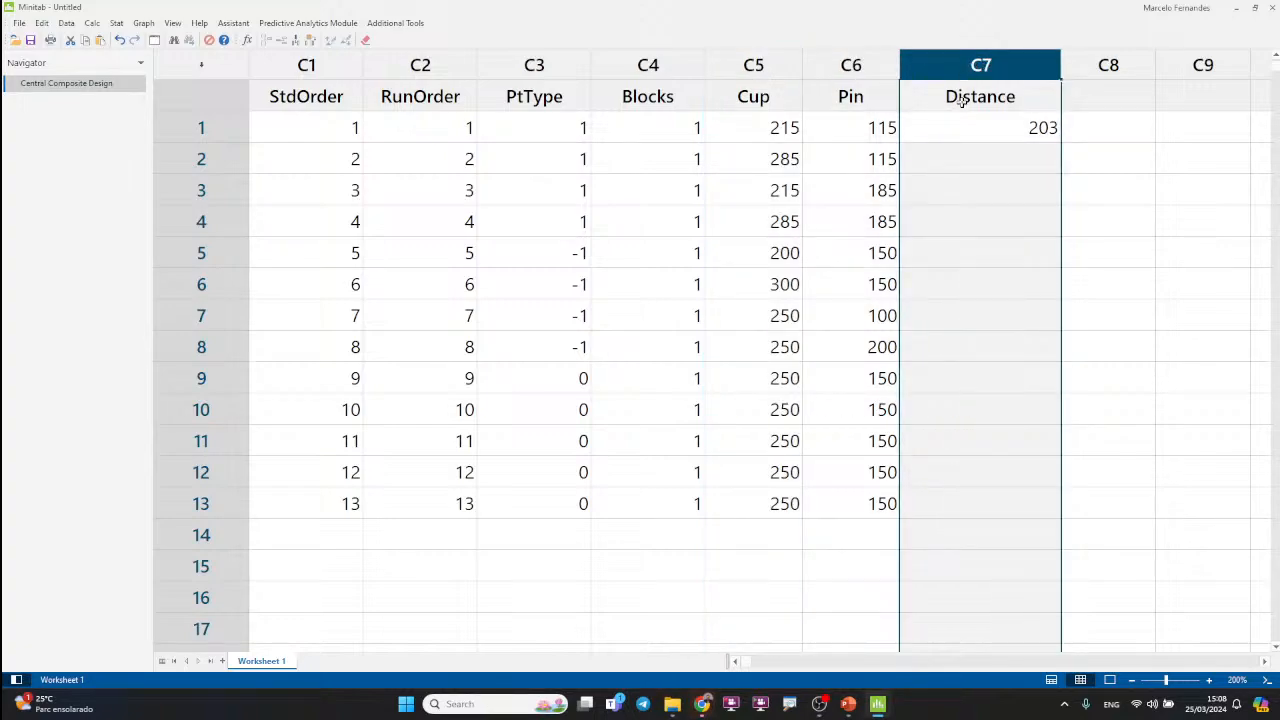
Step: Switch to the virtual catapult, set the cup elevation to 285 as in row 2, and fire it
{"action": "left_click", "coordinate": [987, 161]}
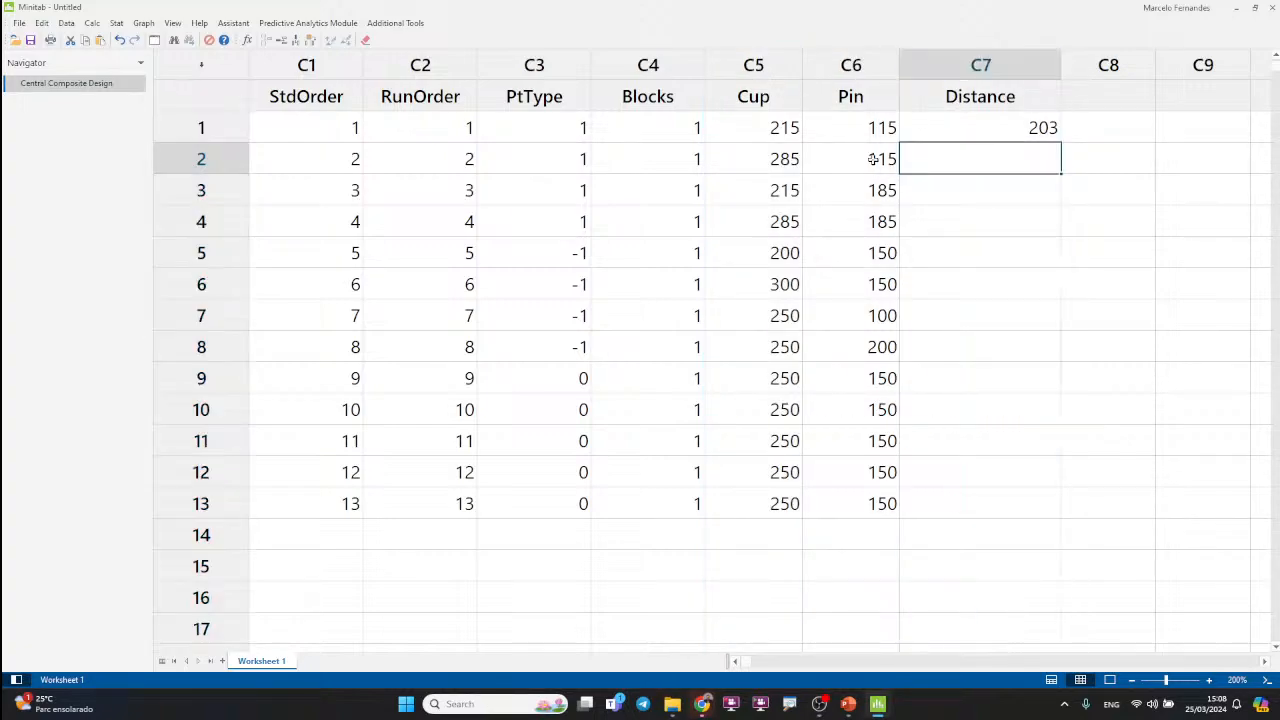
{"action": "left_click", "coordinate": [831, 158]}
{"action": "left_click", "coordinate": [784, 160]}
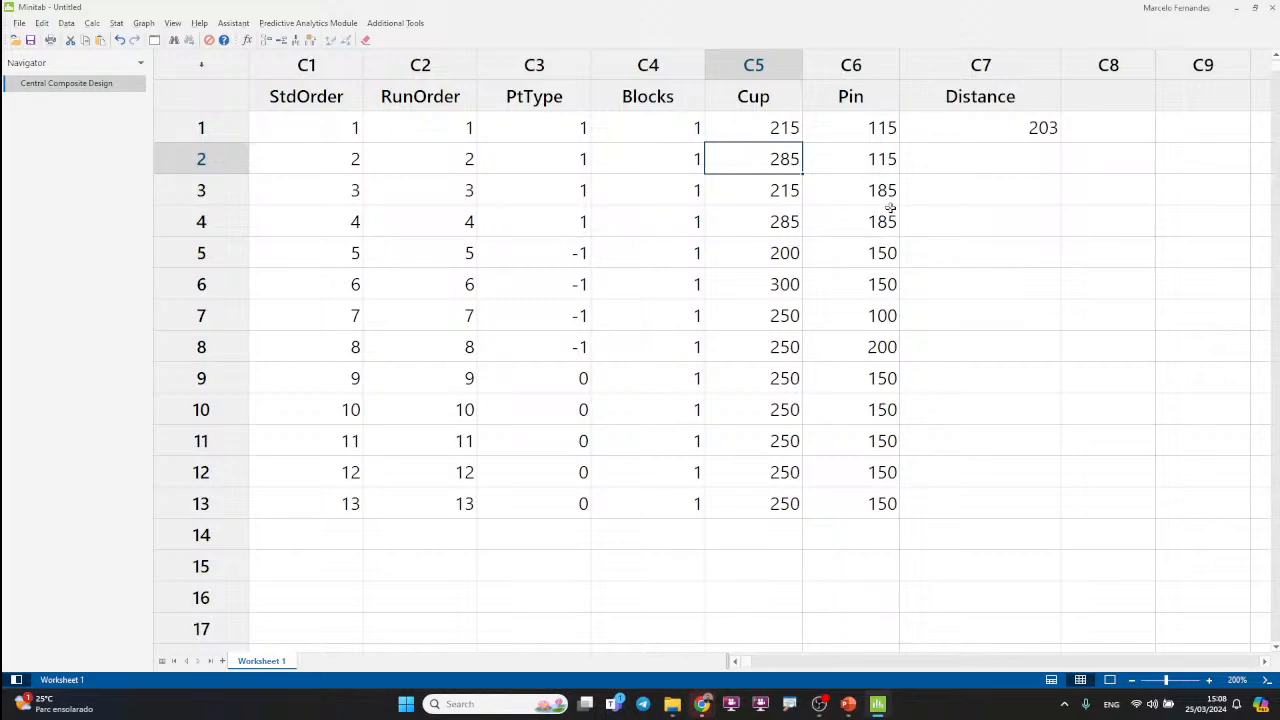
{"action": "key", "text": "alt+Tab"}
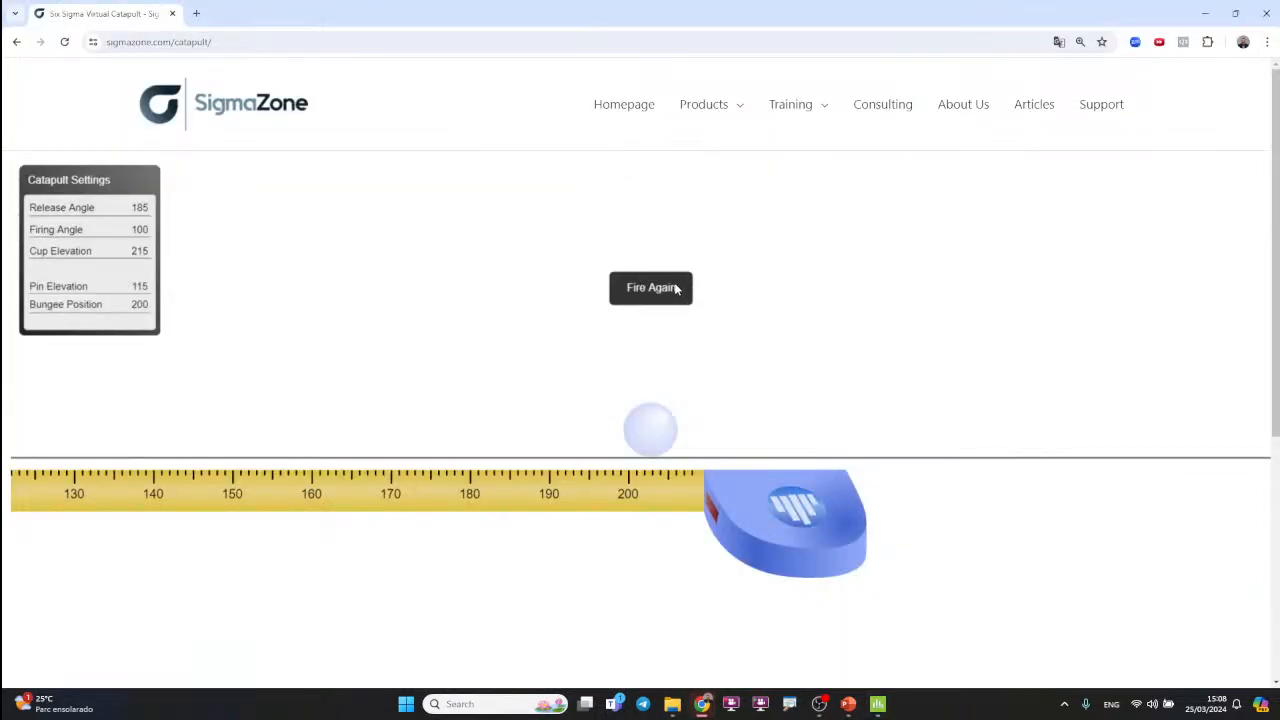
{"action": "left_click", "coordinate": [676, 288]}
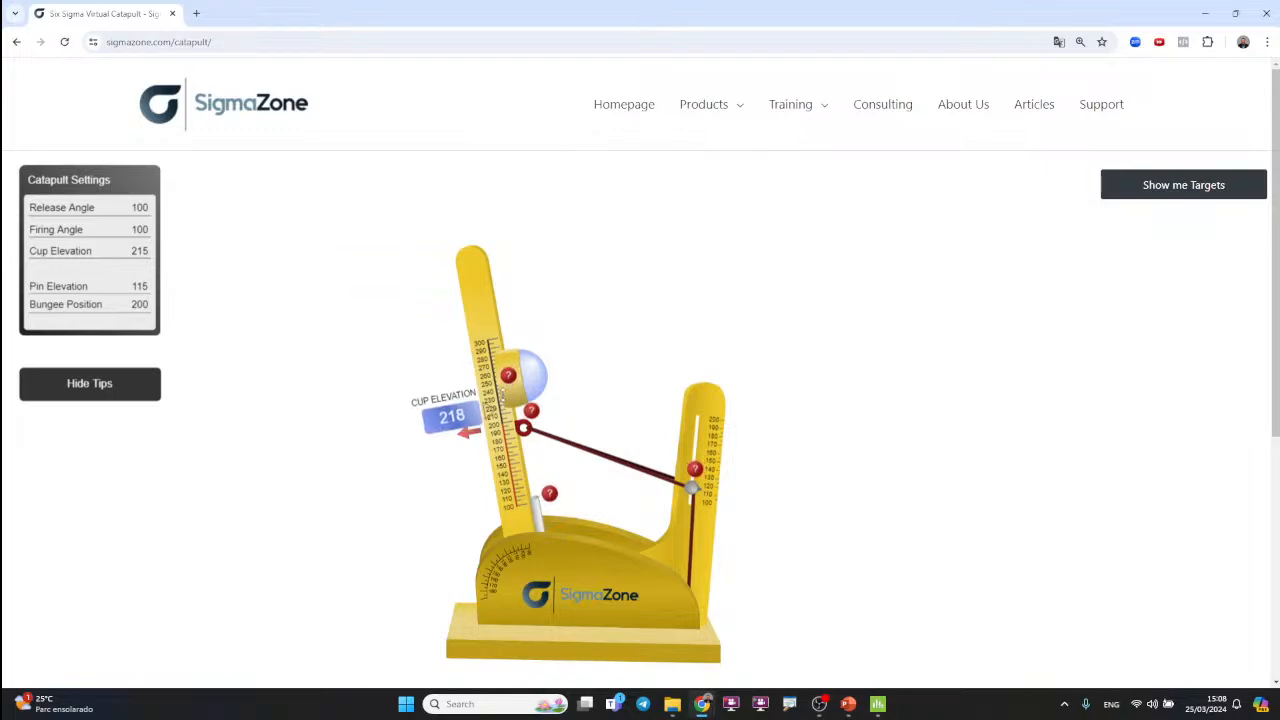
{"action": "left_click_drag", "start_coordinate": [500, 396], "coordinate": [504, 338]}
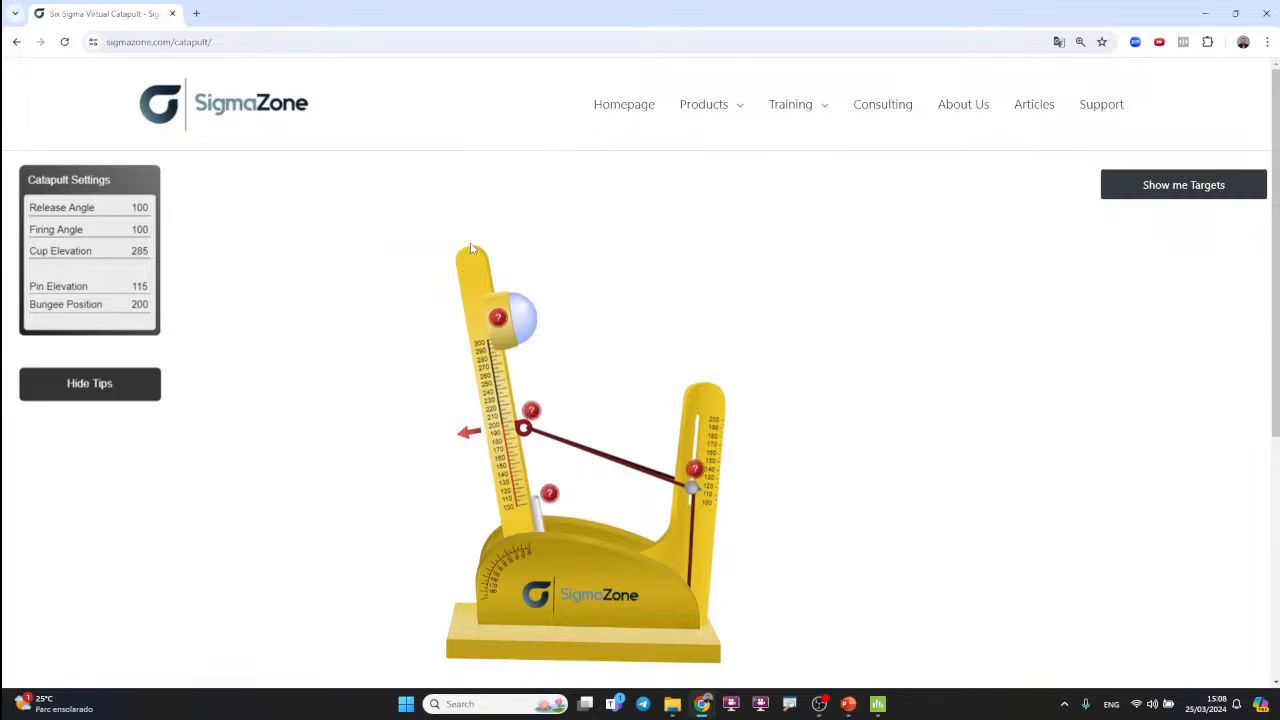
{"action": "left_click_drag", "start_coordinate": [473, 248], "coordinate": [190, 612]}
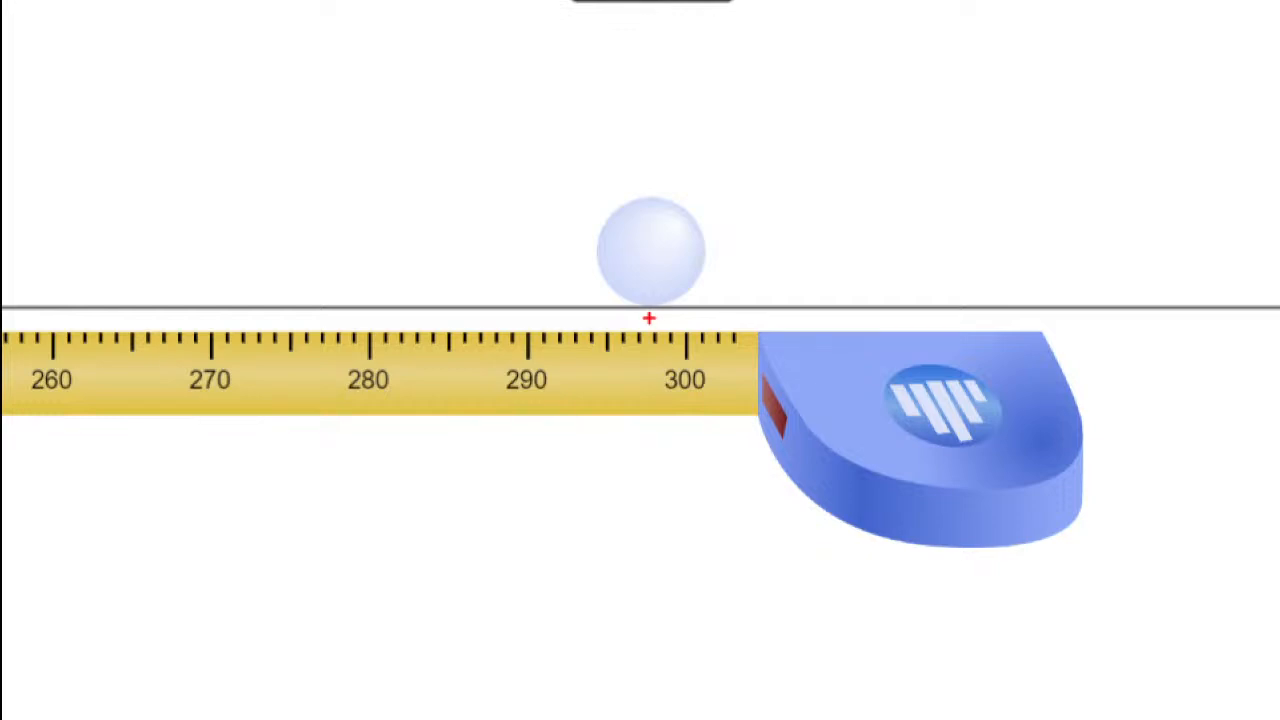
Step: Switch to Minitab and enter 298 as the Distance in row 2
{"action": "key", "text": "alt+Tab"}
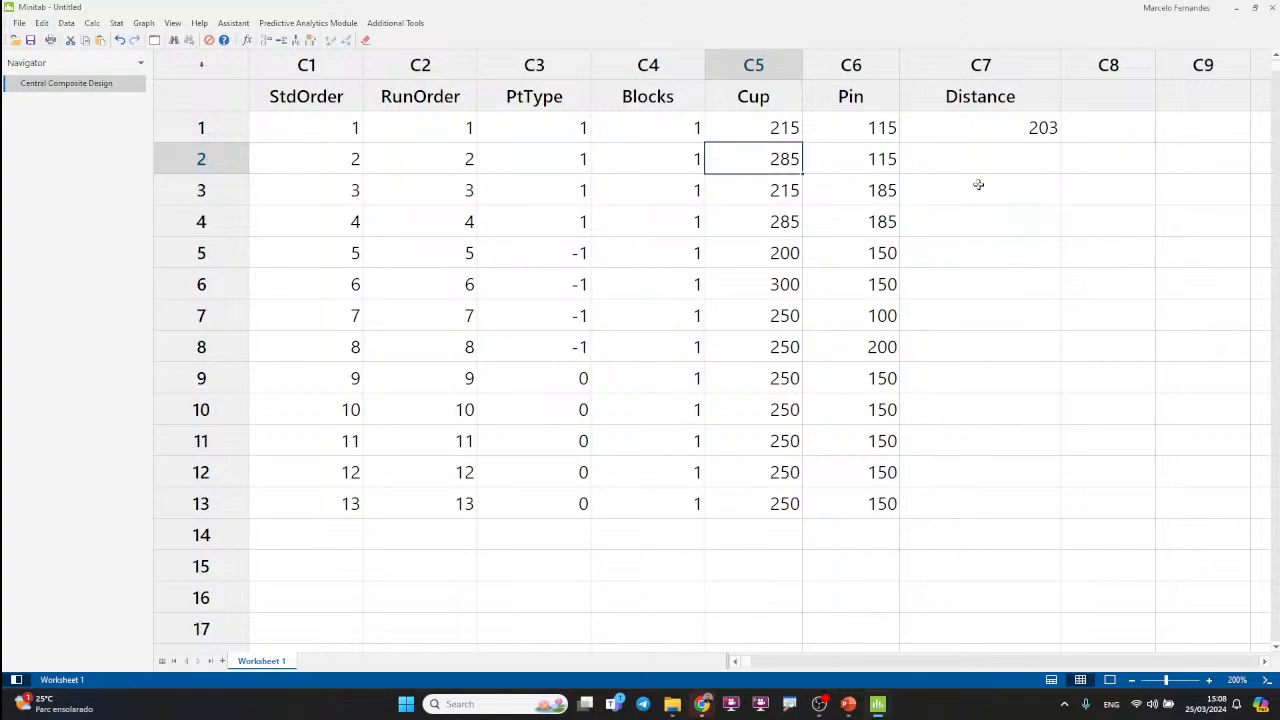
{"action": "left_click", "coordinate": [984, 160]}
{"action": "type", "text": "298"}
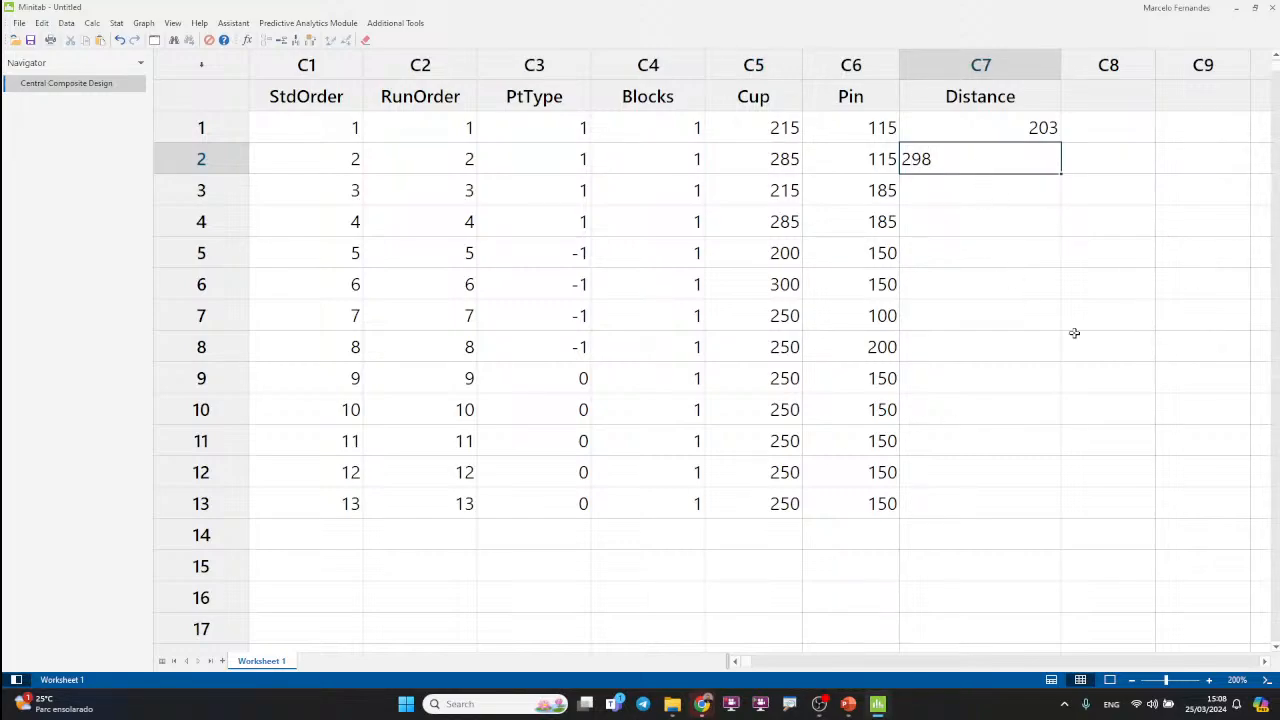
{"action": "left_click", "coordinate": [1024, 316]}
Step: Switch to the virtual catapult and fire it with row 3's settings: cup elevation 215, pin elevation 185, release angle 185
{"action": "left_click", "coordinate": [1001, 190]}
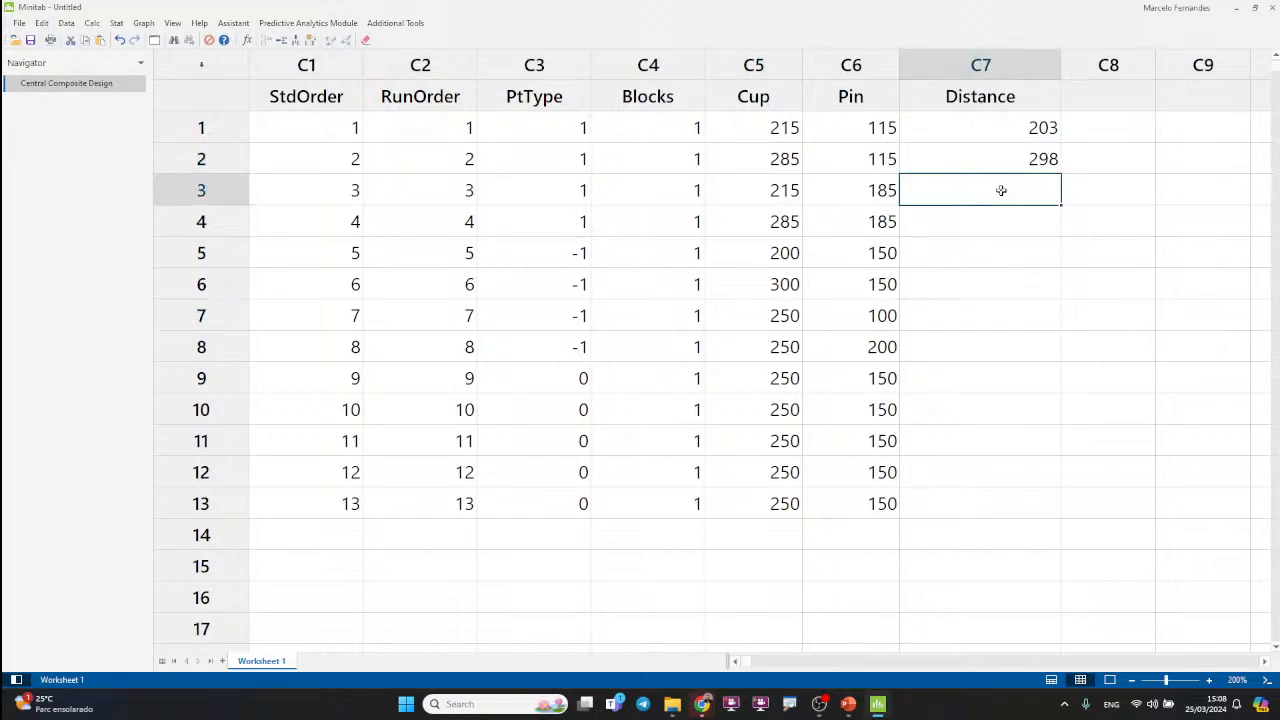
{"action": "left_click", "coordinate": [772, 193]}
{"action": "key", "text": "alt+Tab"}
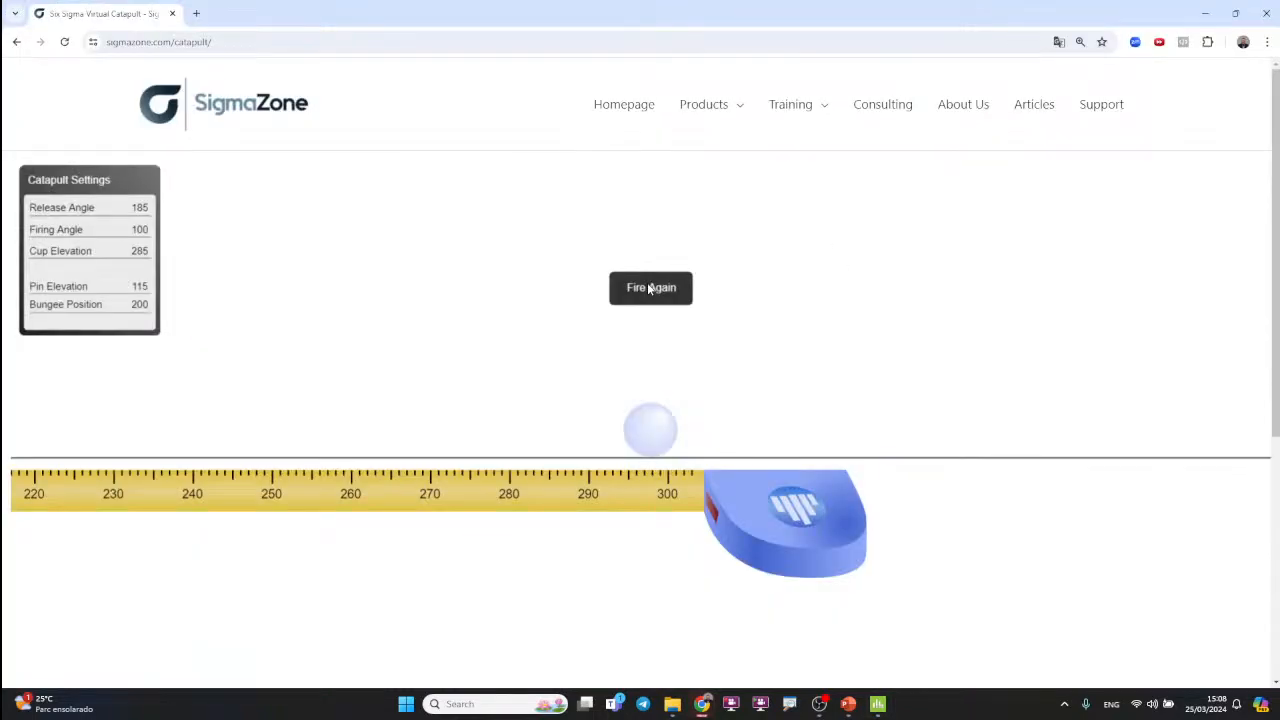
{"action": "left_click", "coordinate": [650, 288]}
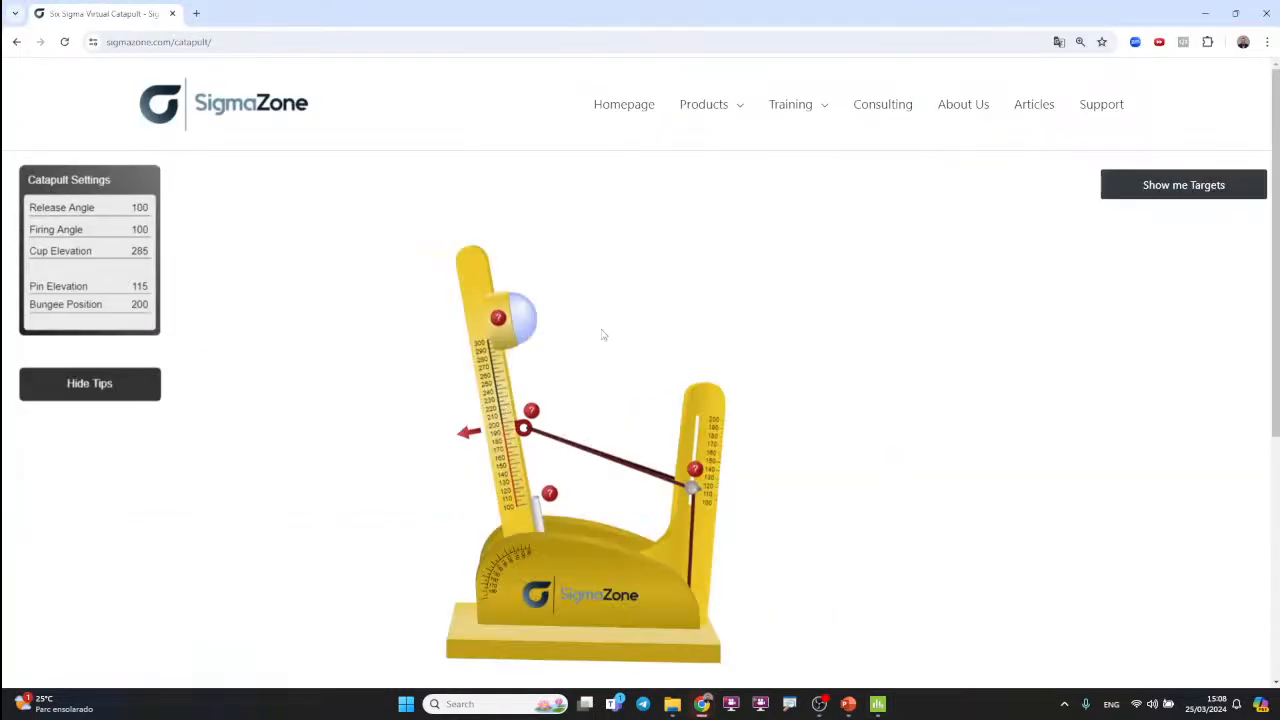
{"action": "left_click_drag", "start_coordinate": [509, 375], "coordinate": [509, 395]}
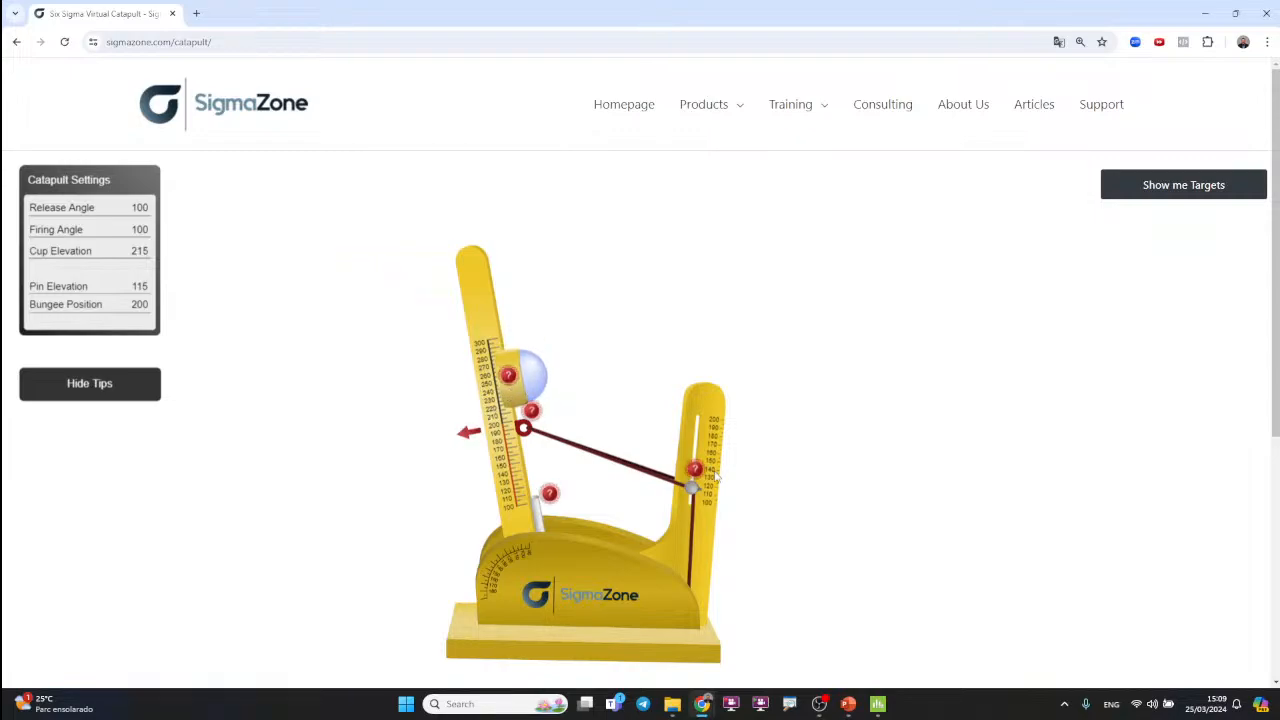
{"action": "left_click_drag", "start_coordinate": [692, 487], "coordinate": [698, 429]}
{"action": "left_click_drag", "start_coordinate": [475, 266], "coordinate": [170, 600]}
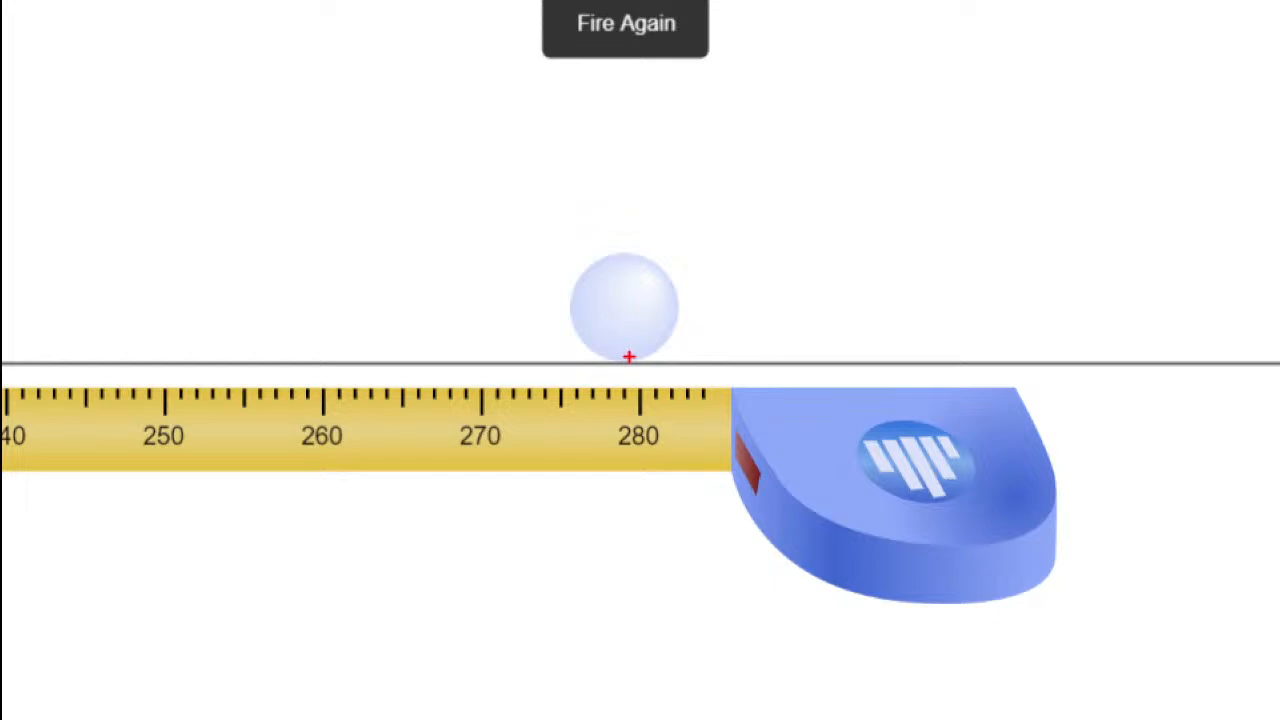
Step: Switch to Minitab and enter 279 as the Distance in row 3
{"action": "key", "text": "alt+Tab"}
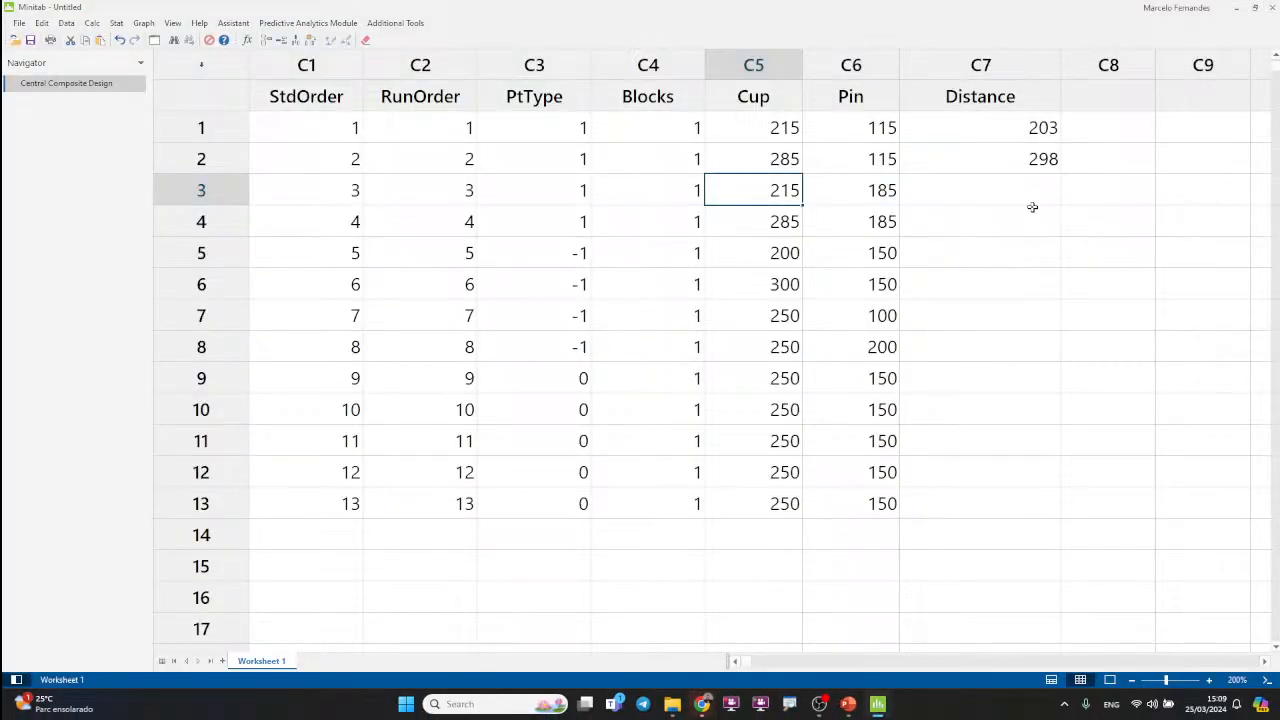
{"action": "left_click", "coordinate": [1034, 189]}
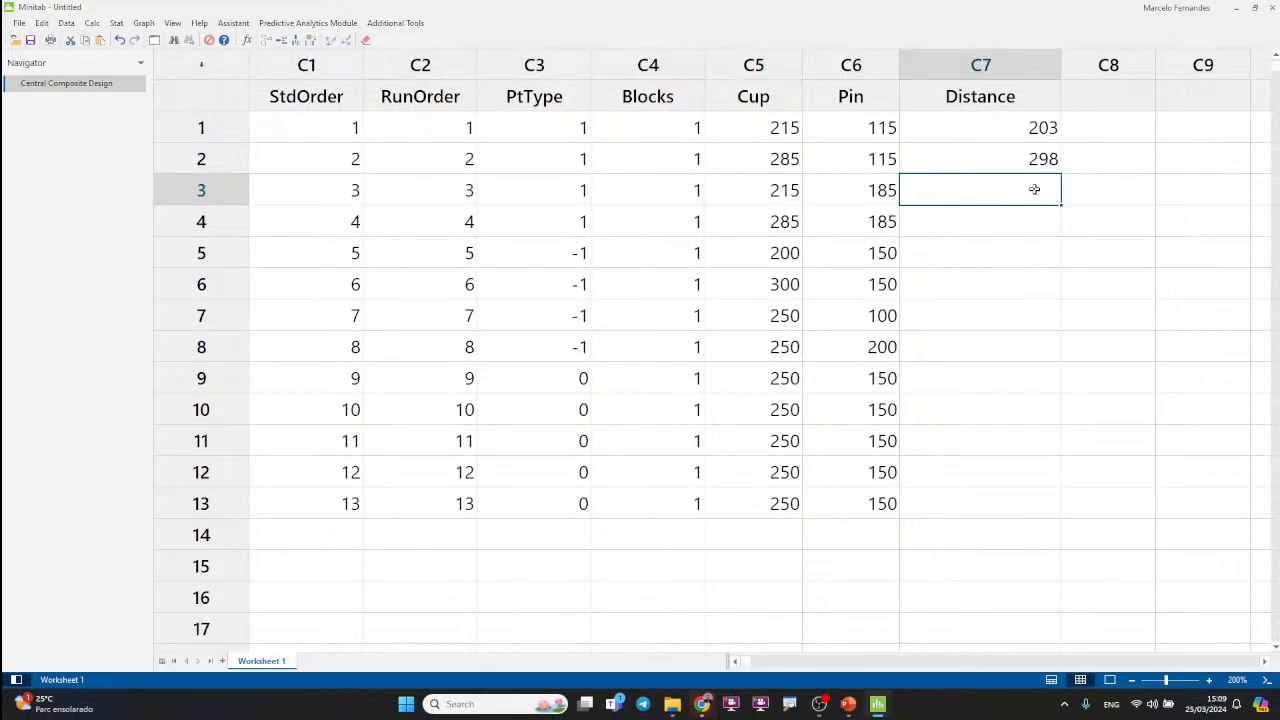
{"action": "type", "text": "279"}
{"action": "key", "text": "Return"}
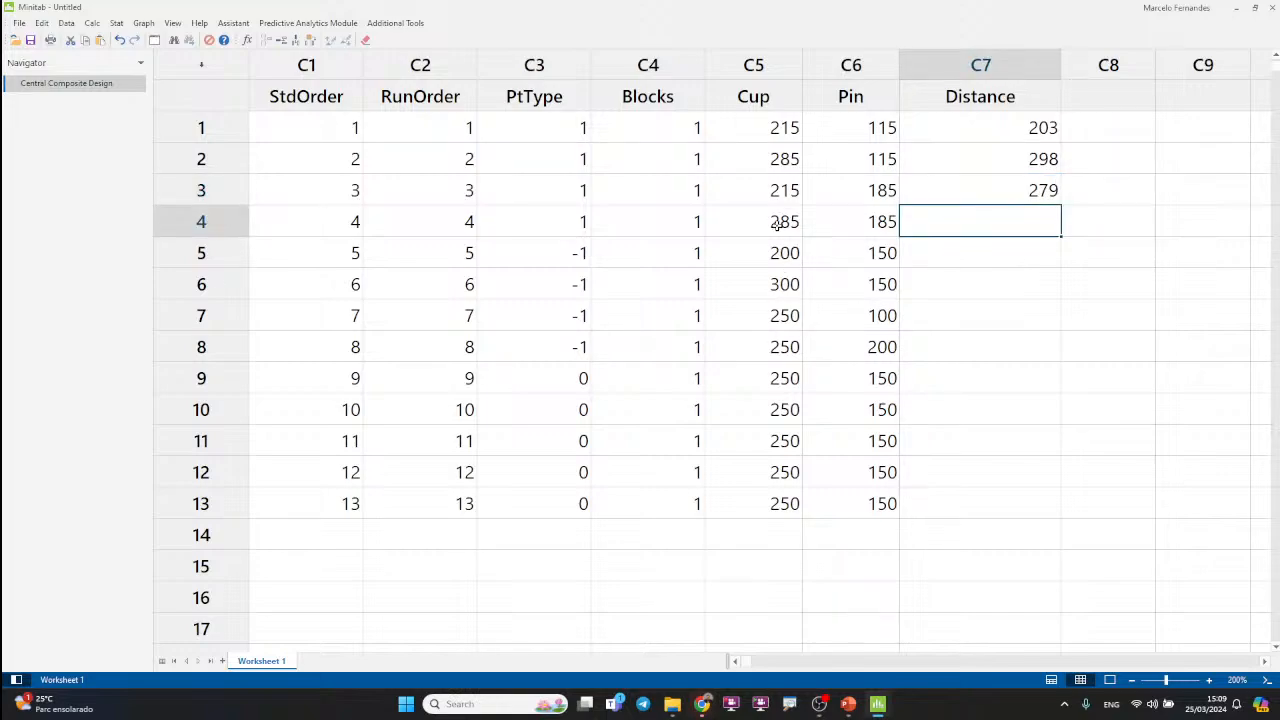
Step: Switch to the virtual catapult, set the cup elevation to 285, and fire it at release angle 185
{"action": "key", "text": "alt+Tab"}
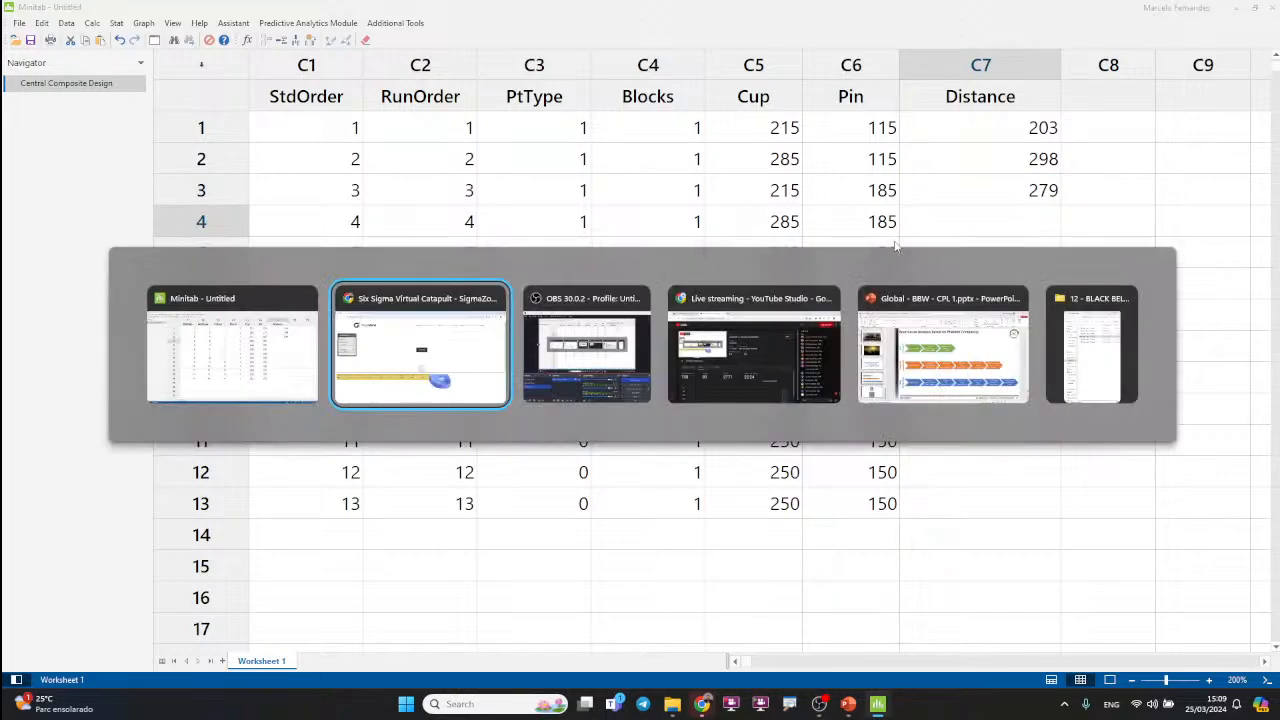
{"action": "left_click", "coordinate": [669, 300]}
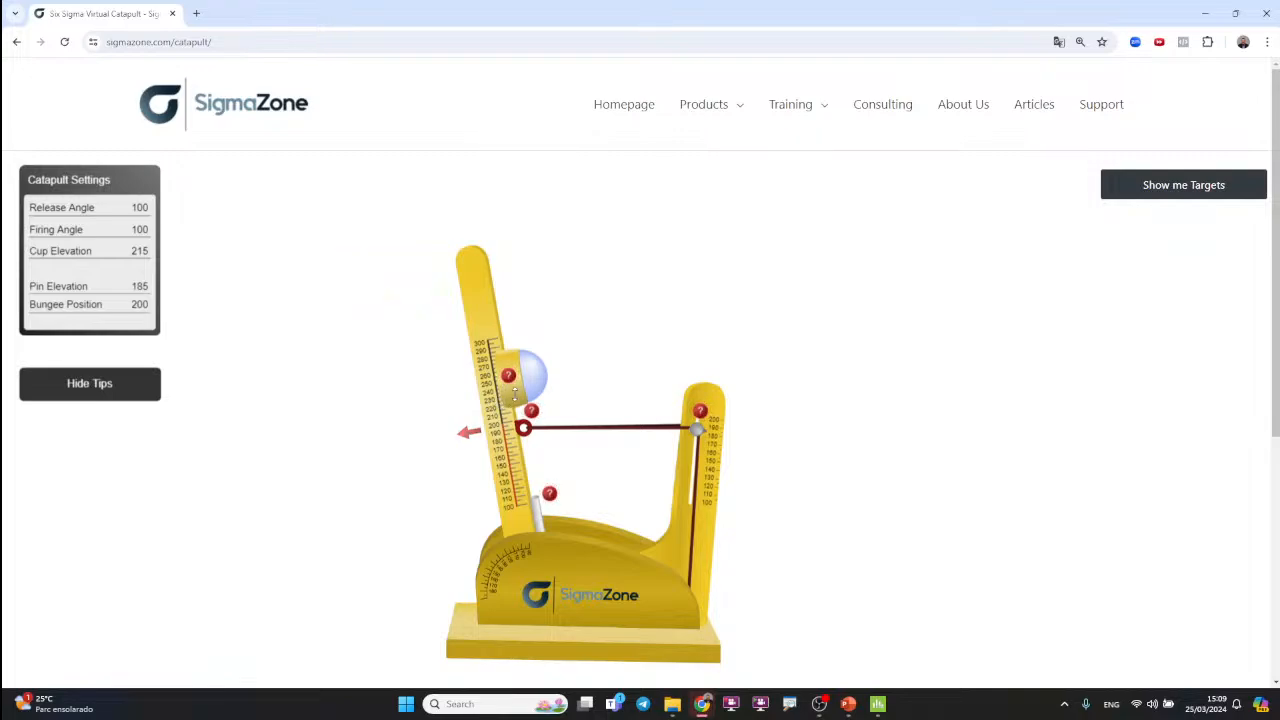
{"action": "left_click_drag", "start_coordinate": [508, 388], "coordinate": [508, 335]}
{"action": "left_click_drag", "start_coordinate": [471, 265], "coordinate": [240, 595]}
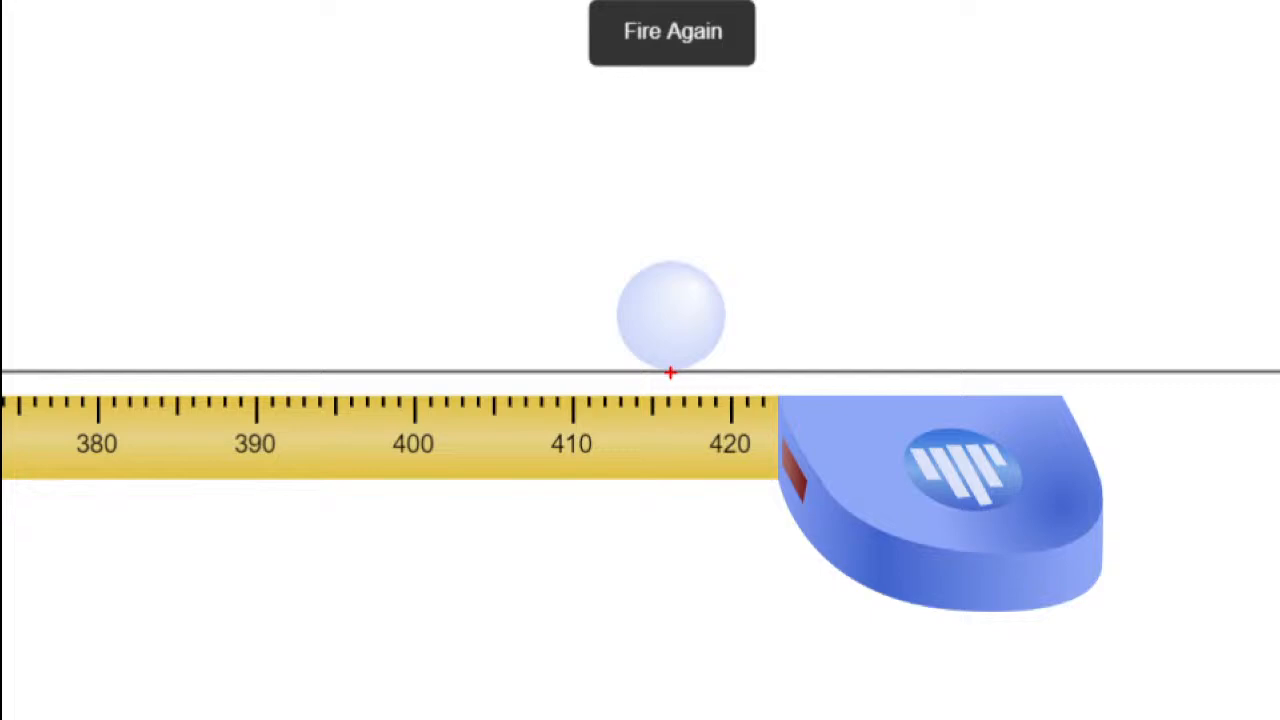
Step: Switch to Minitab and enter 416 as the Distance in row 4
{"action": "key", "text": "alt+Tab"}
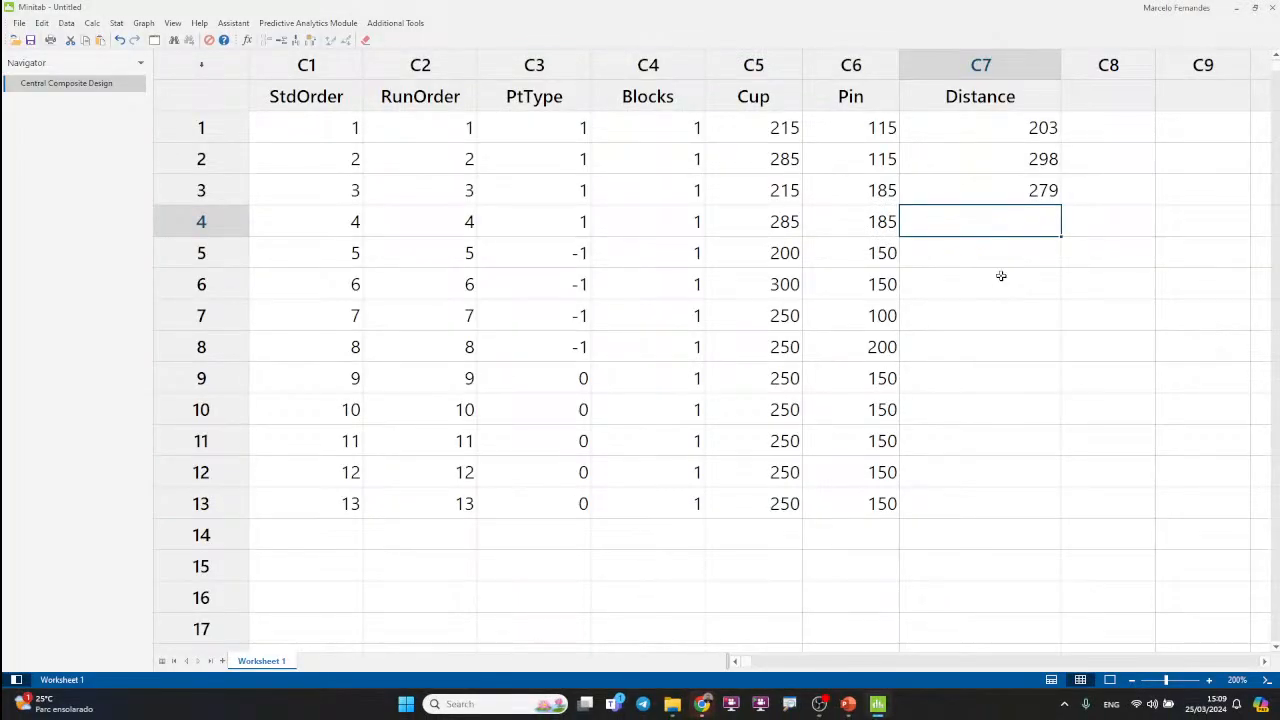
{"action": "type", "text": "416"}
{"action": "left_click", "coordinate": [1004, 309]}
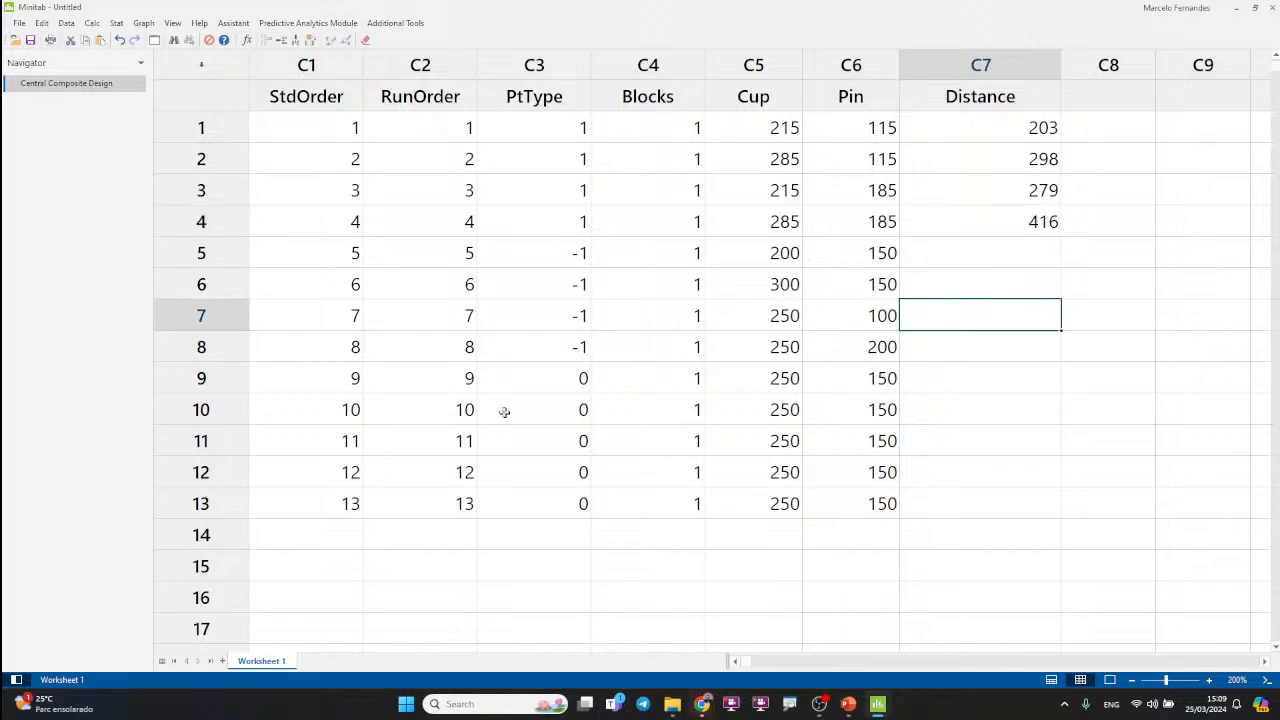
Step: Reset the virtual catapult and fire it with row 5's settings: cup elevation 200 and pin elevation 150
{"action": "key", "text": "alt+Tab"}
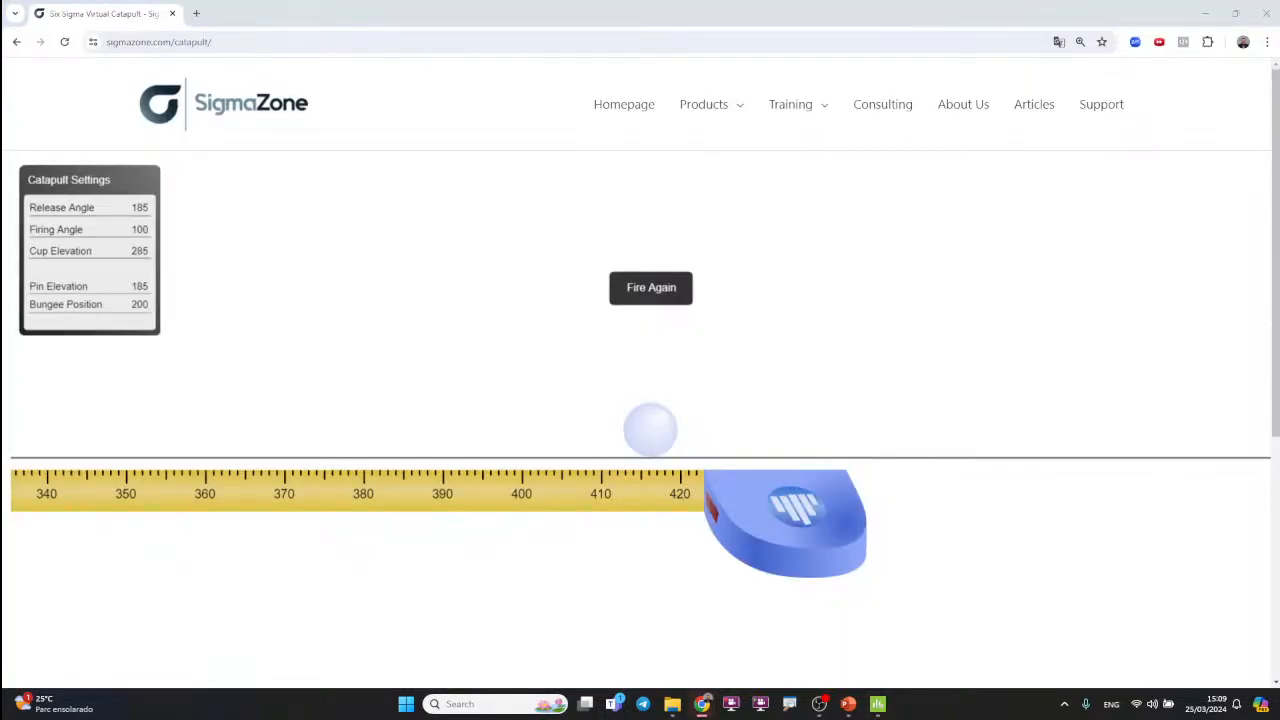
{"action": "left_click", "coordinate": [645, 292]}
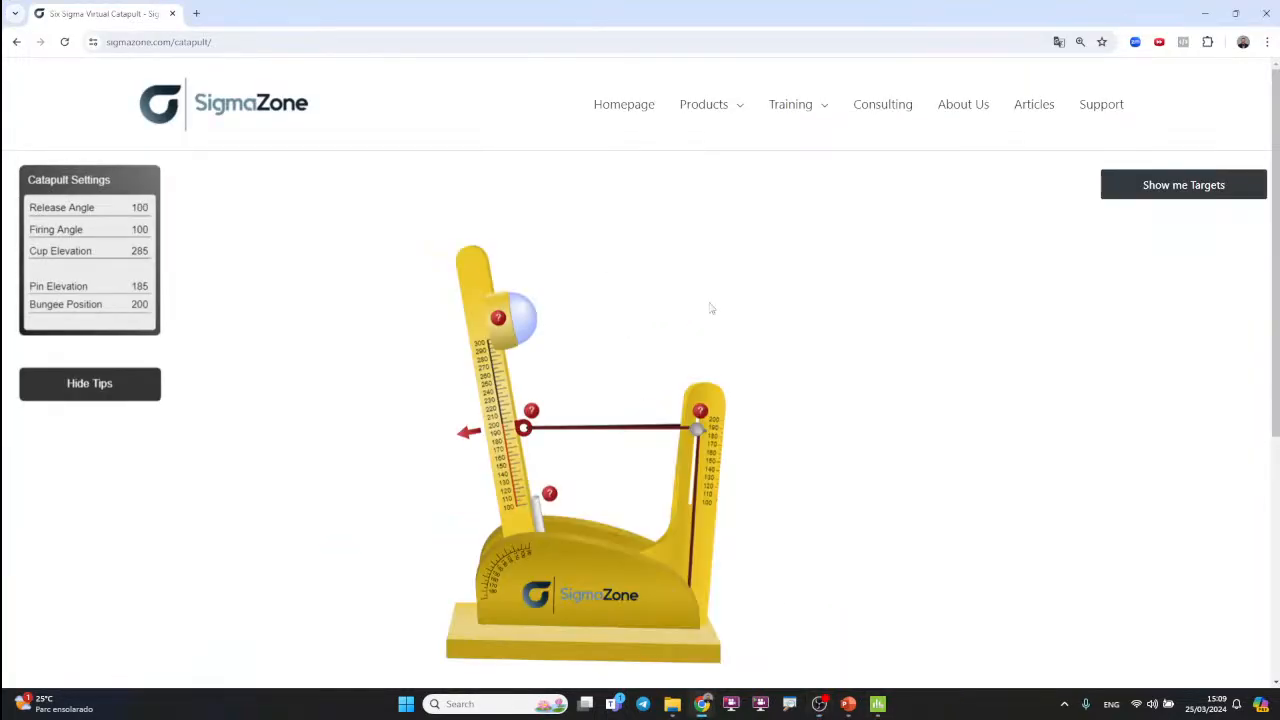
{"action": "key", "text": "alt+Tab"}
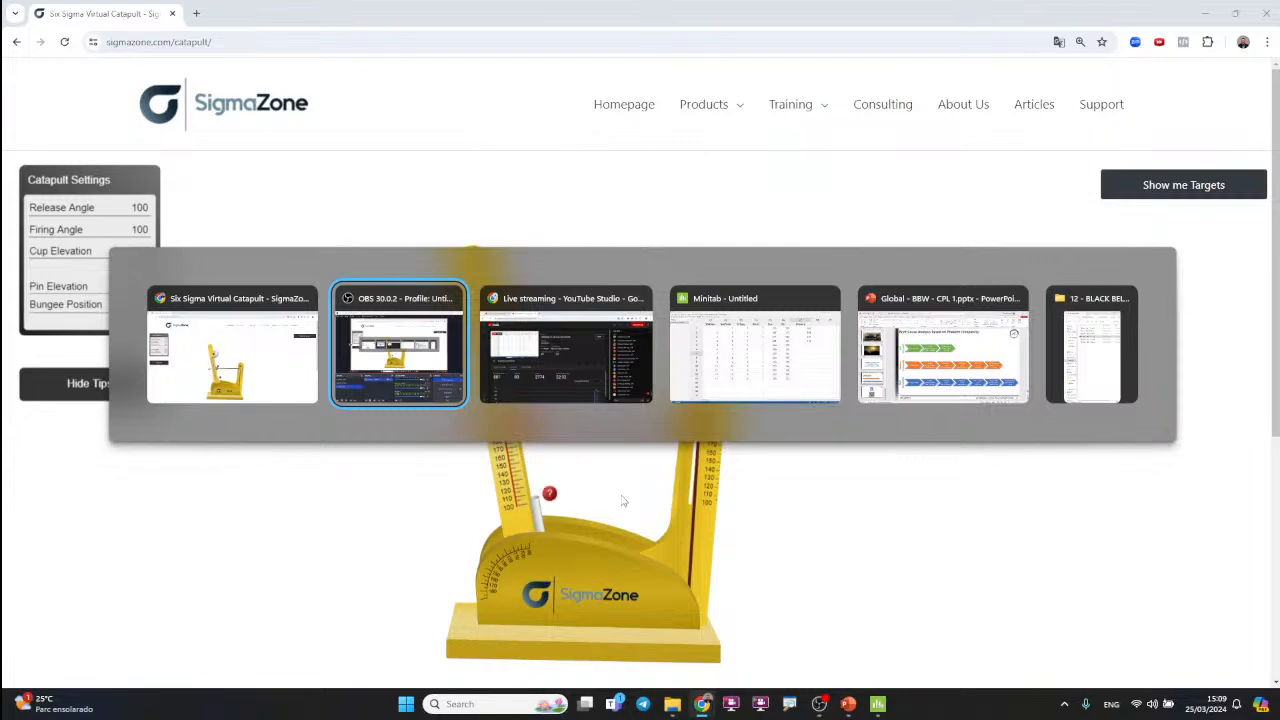
{"action": "key", "text": "Tab"}
{"action": "key", "text": "Tab"}
{"action": "left_click", "coordinate": [932, 254]}
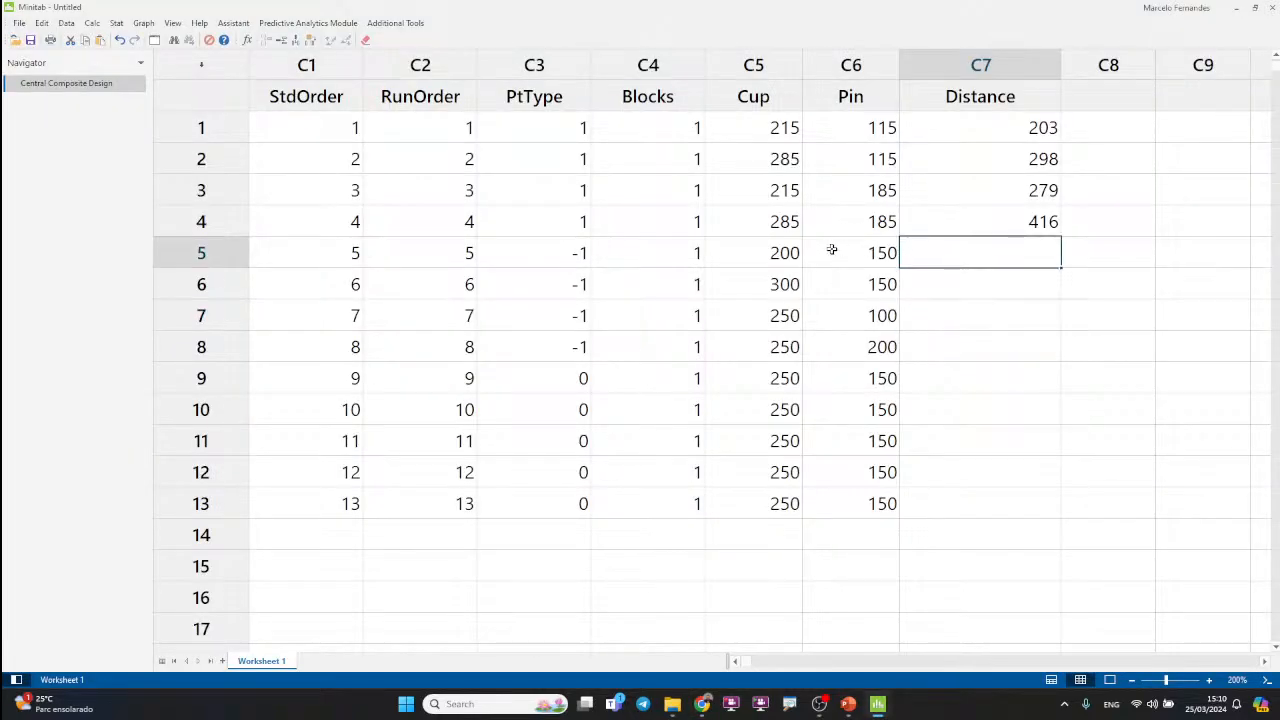
{"action": "key", "text": "alt+Tab"}
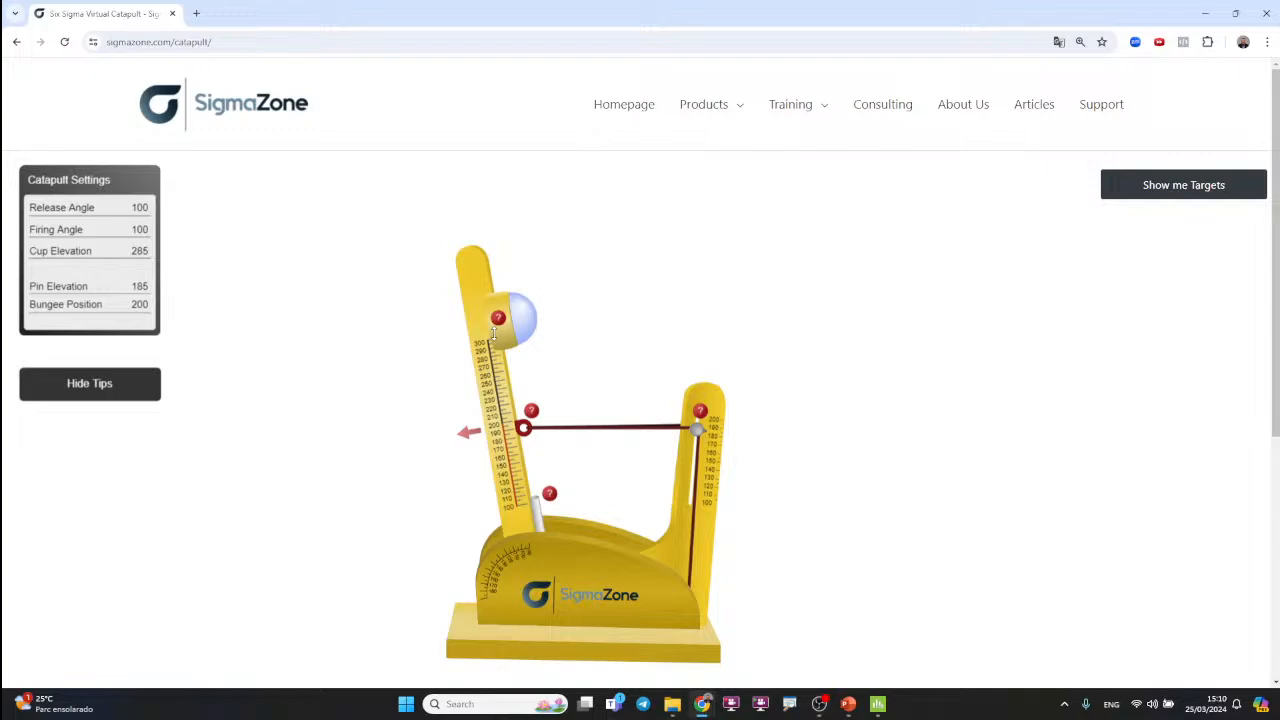
{"action": "left_click_drag", "start_coordinate": [493, 334], "coordinate": [498, 401]}
{"action": "left_click_drag", "start_coordinate": [696, 428], "coordinate": [688, 462]}
{"action": "left_click_drag", "start_coordinate": [474, 264], "coordinate": [257, 315]}
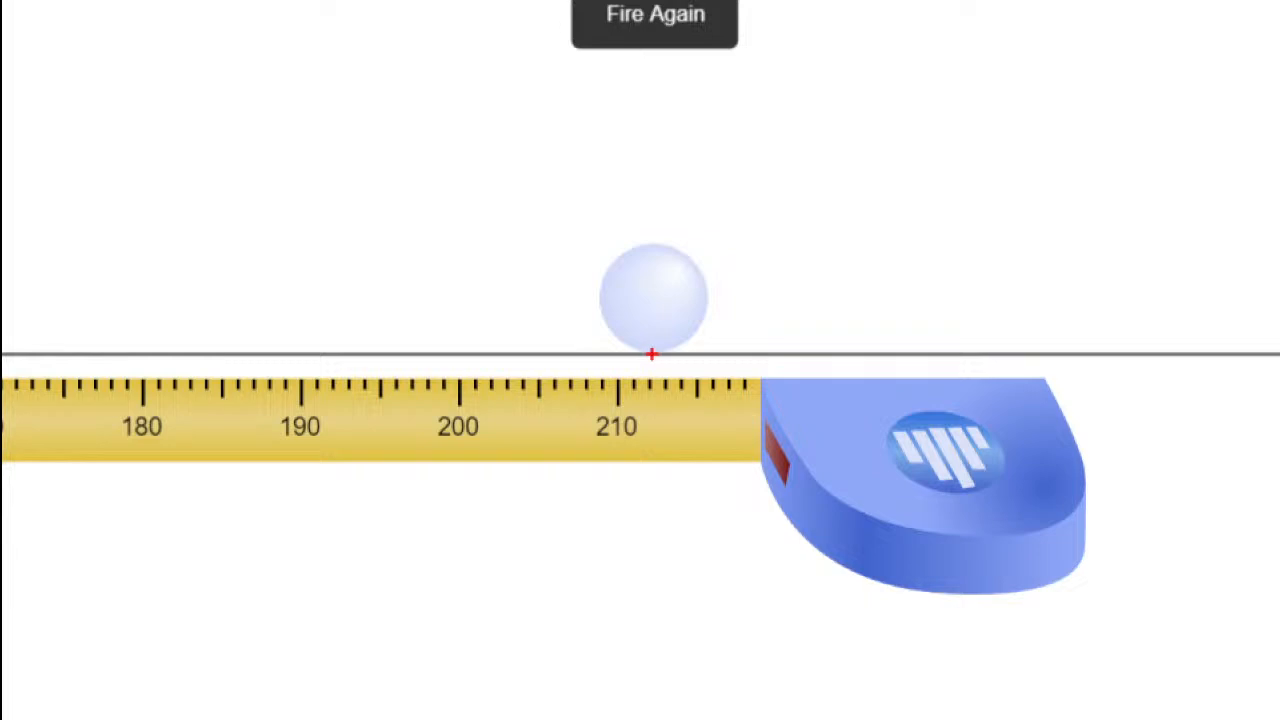
Step: Switch to Minitab and enter 212 as the Distance in row 5
{"action": "key", "text": "alt+Tab"}
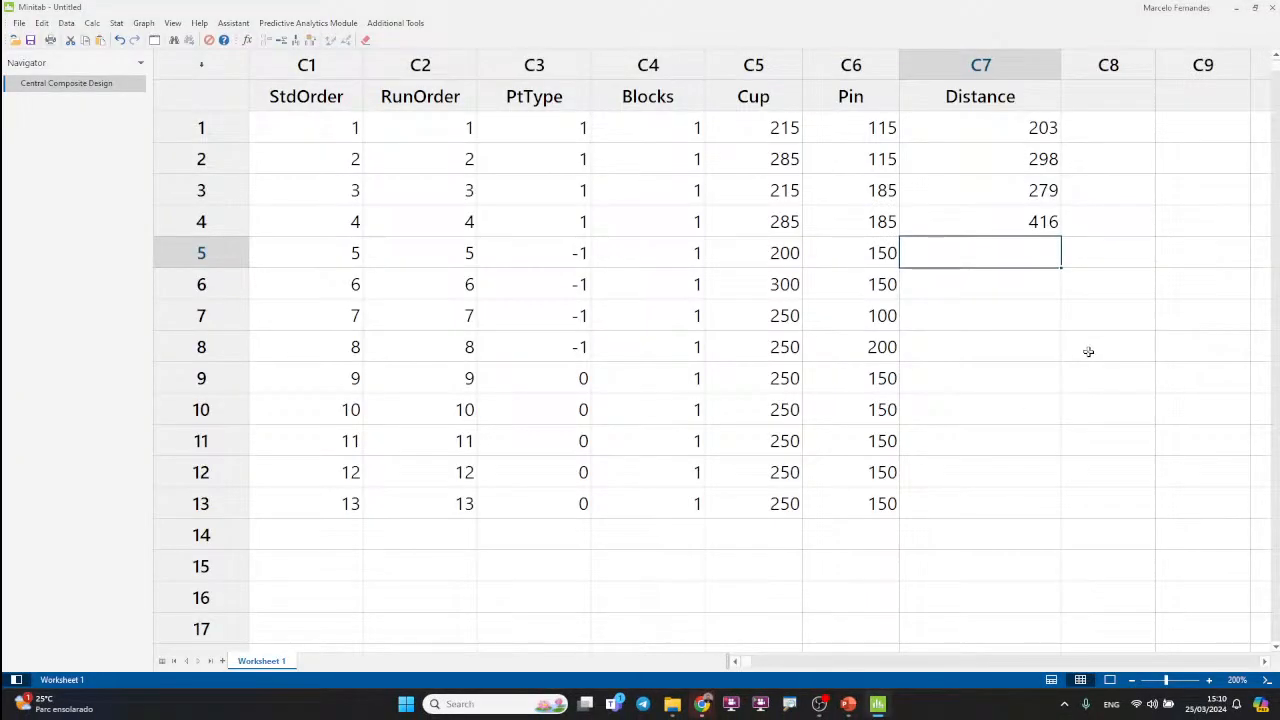
{"action": "type", "text": "212"}
{"action": "left_click", "coordinate": [971, 284]}
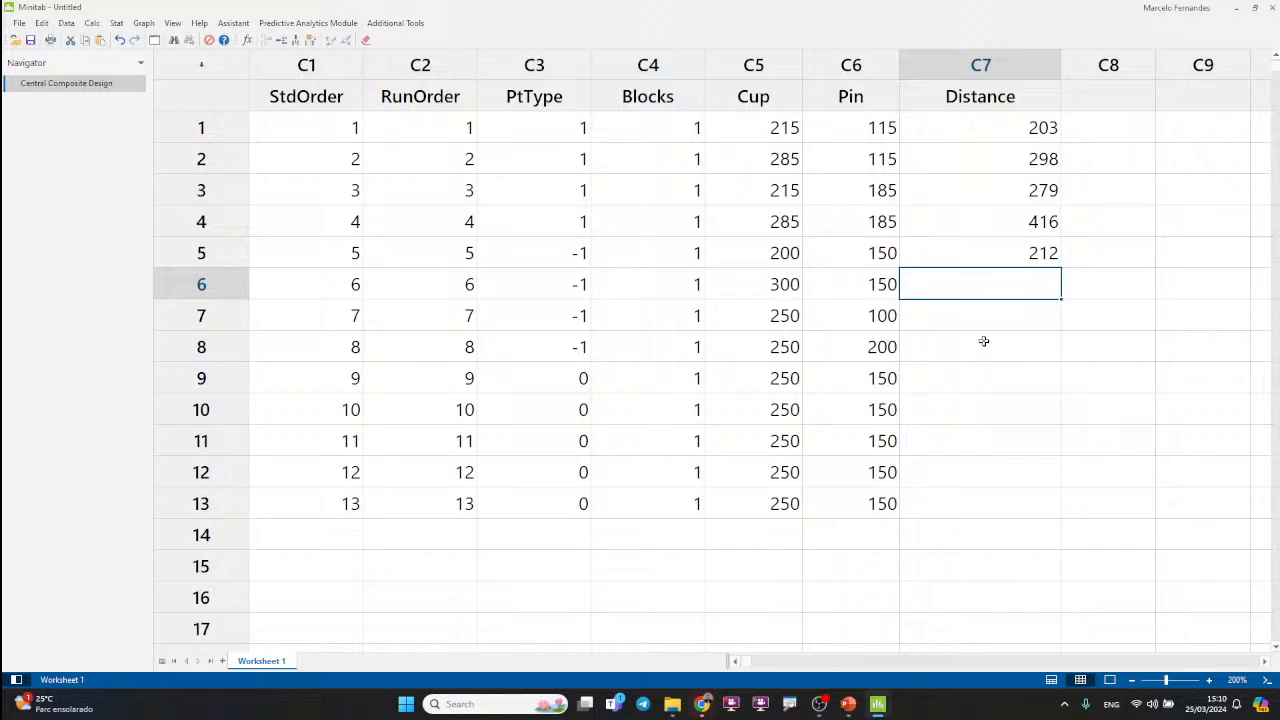
Step: Switch to the virtual catapult, reset it, set the cup elevation to 300, and fire it at release angle 185
{"action": "key", "text": "alt+Tab"}
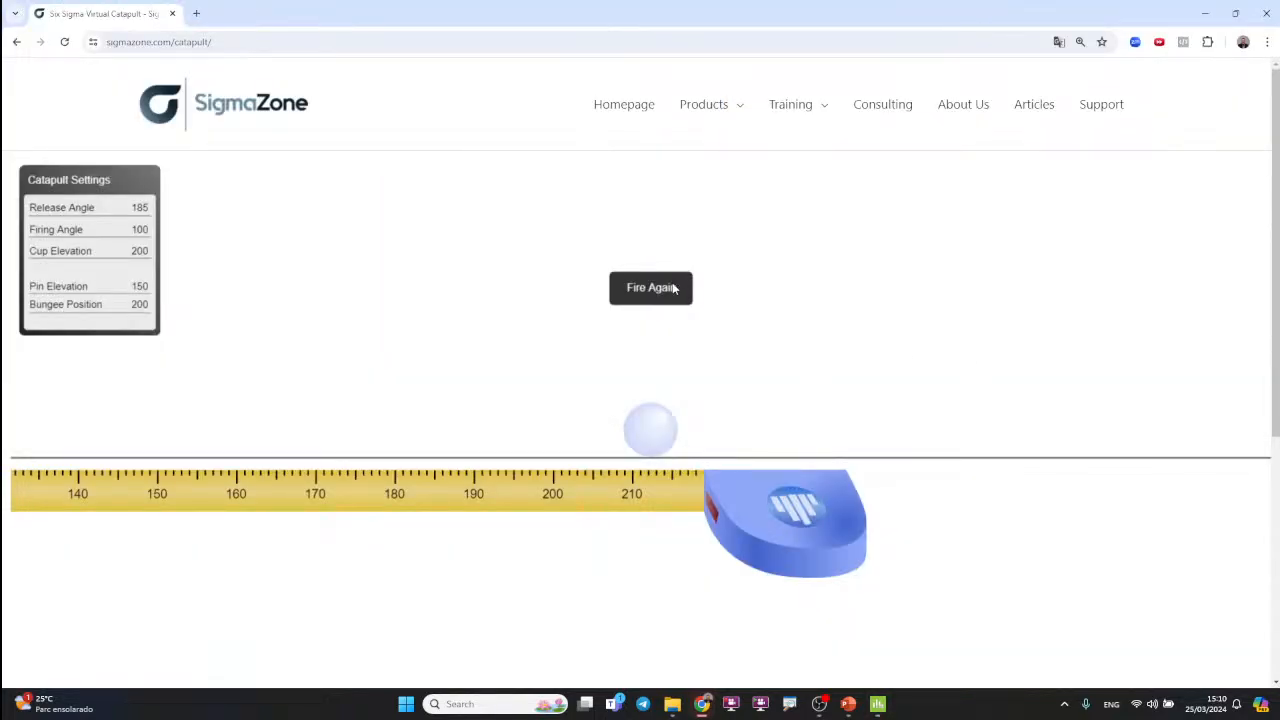
{"action": "left_click", "coordinate": [652, 302]}
{"action": "left_click_drag", "start_coordinate": [511, 392], "coordinate": [449, 311]}
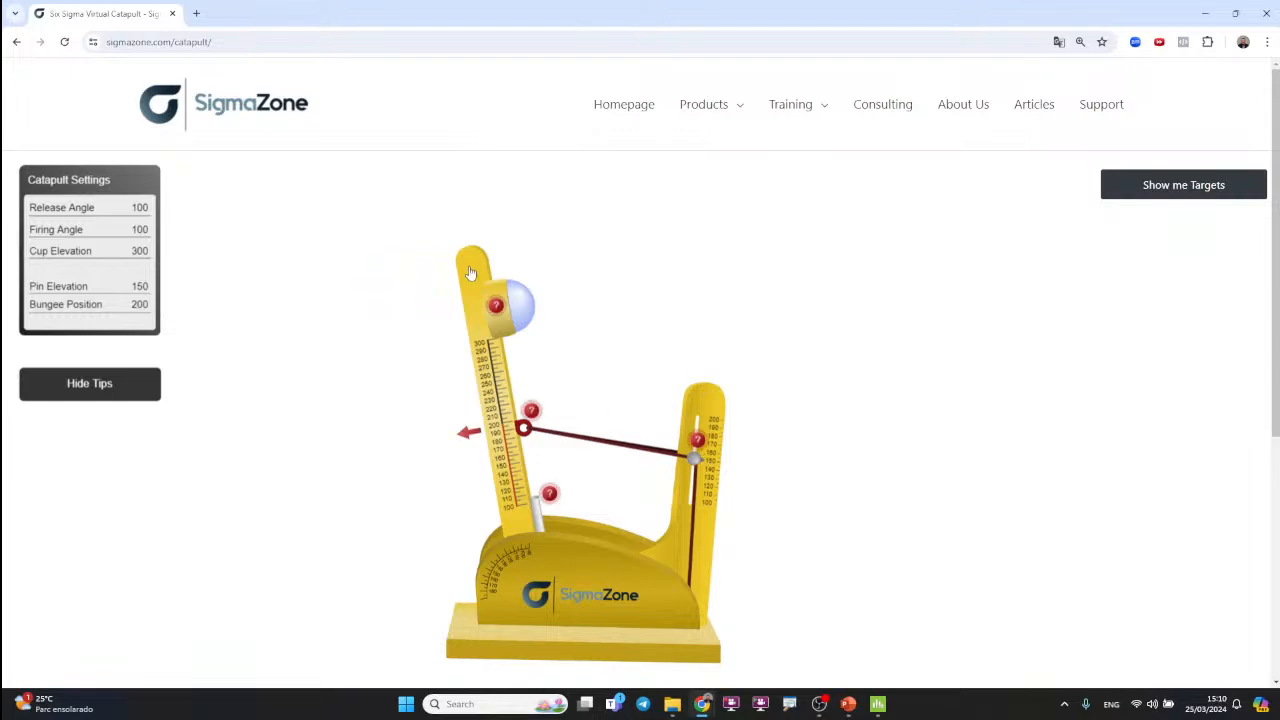
{"action": "left_click_drag", "start_coordinate": [468, 432], "coordinate": [694, 637]}
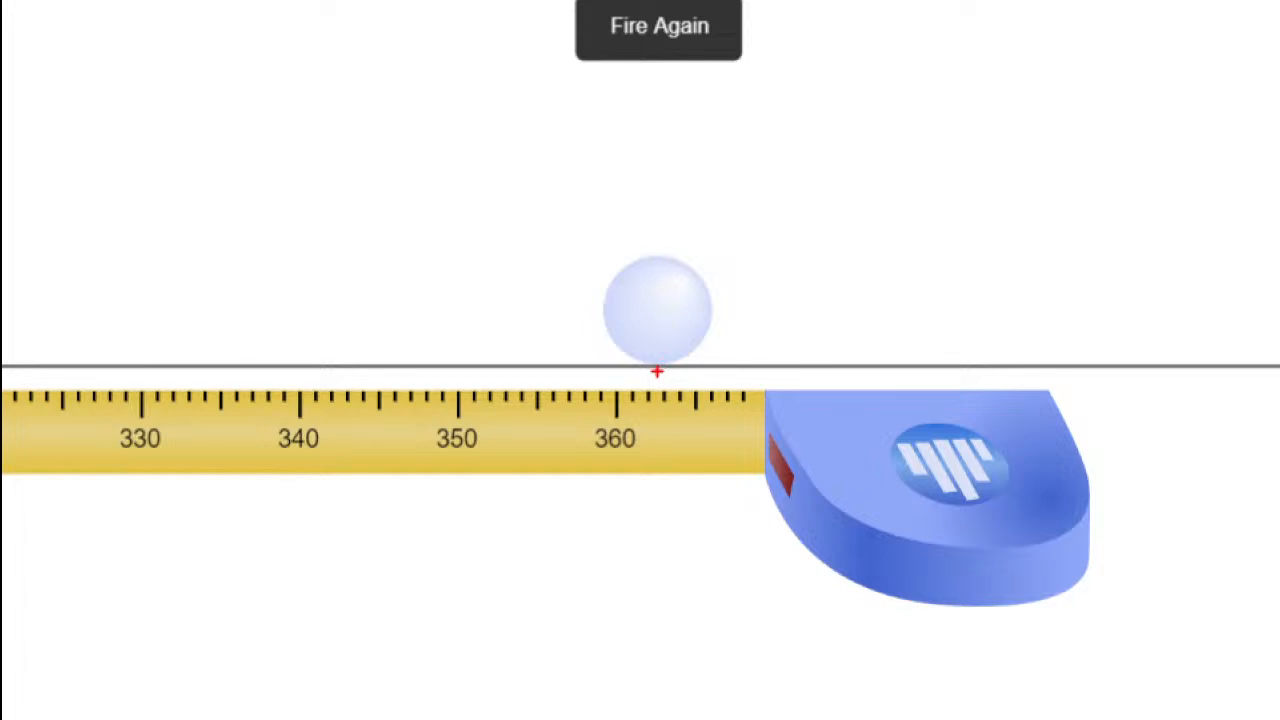
Step: Switch to Minitab and enter 363 as the Distance in row 6
{"action": "key", "text": "alt+Tab"}
{"action": "key", "text": "alt+Tab"}
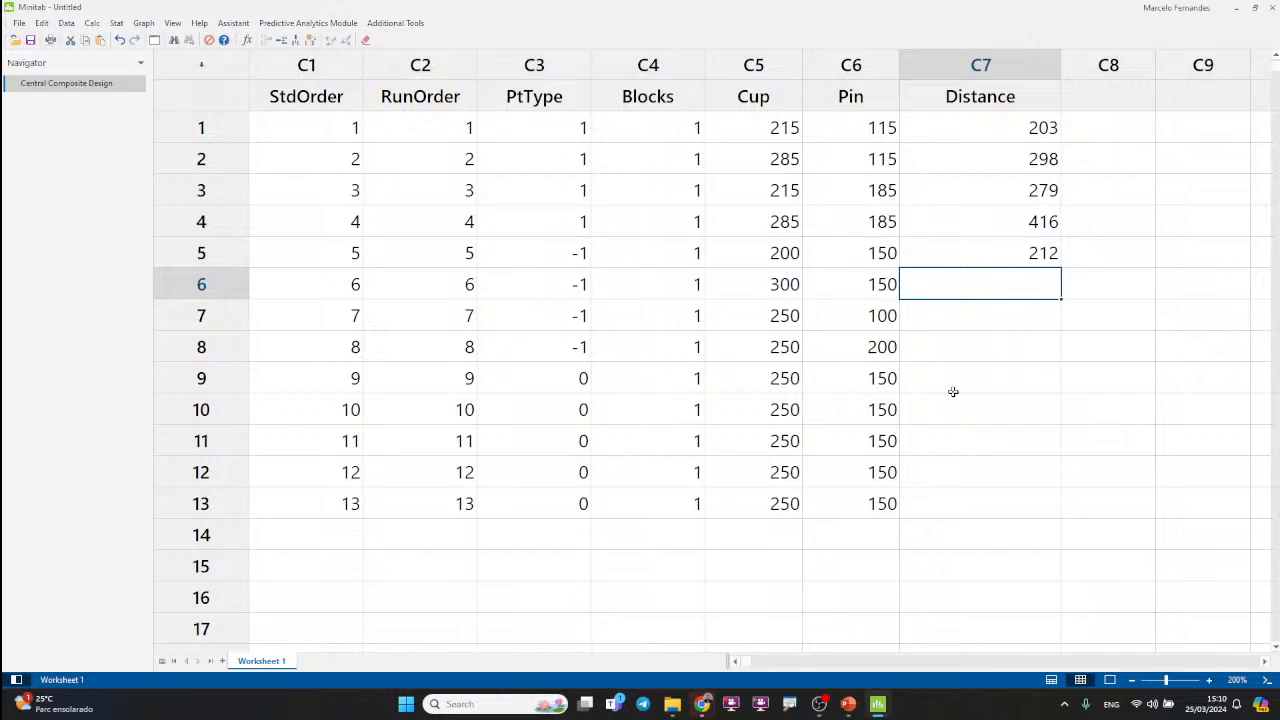
{"action": "type", "text": "363"}
{"action": "left_click", "coordinate": [996, 399]}
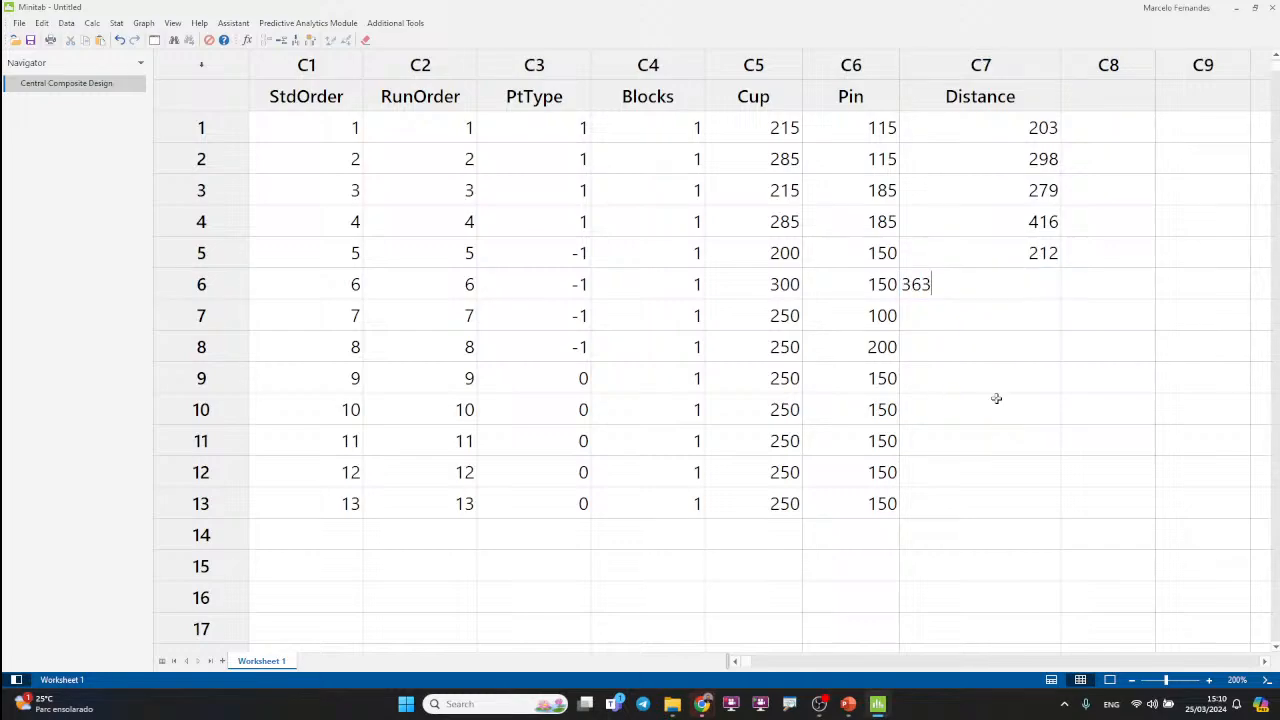
Step: Switch to the virtual catapult, reset it, and fire it with row 7's settings: cup elevation 250 and pin elevation 100
{"action": "left_click", "coordinate": [966, 325]}
{"action": "left_click", "coordinate": [797, 313]}
{"action": "left_click", "coordinate": [880, 313]}
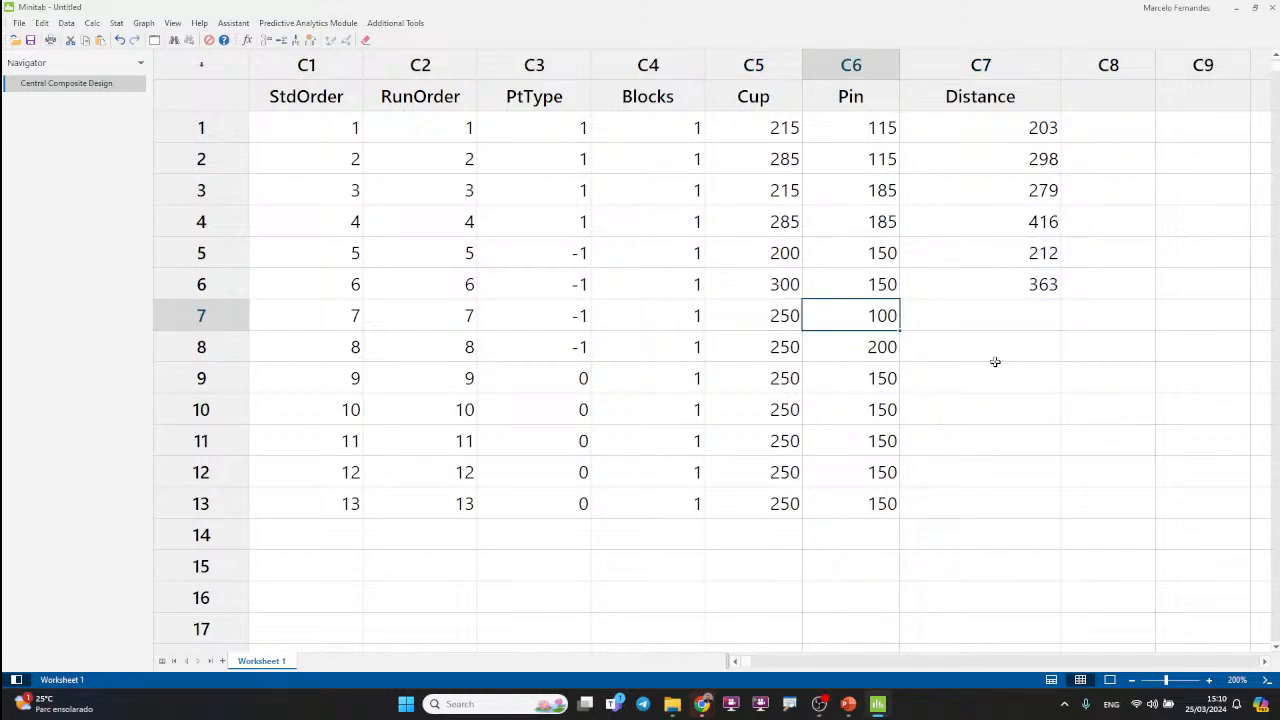
{"action": "key", "text": "alt+Tab"}
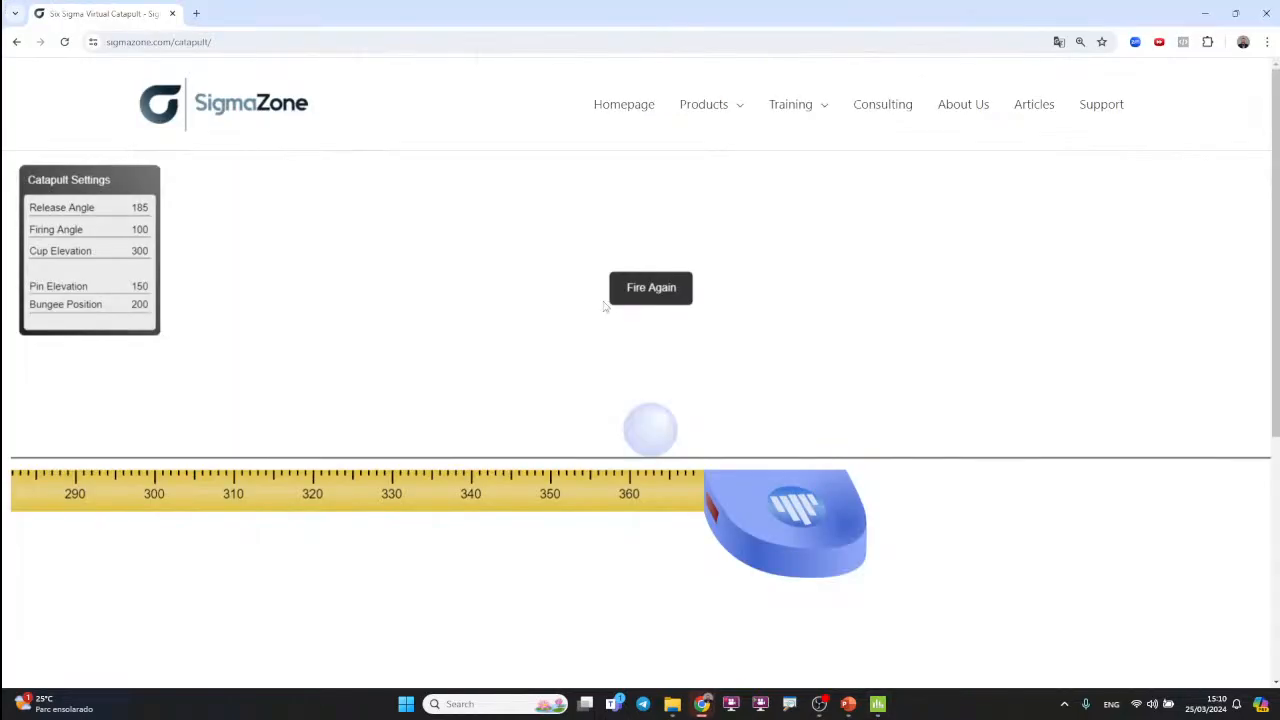
{"action": "left_click", "coordinate": [640, 291]}
{"action": "left_click_drag", "start_coordinate": [505, 328], "coordinate": [506, 370]}
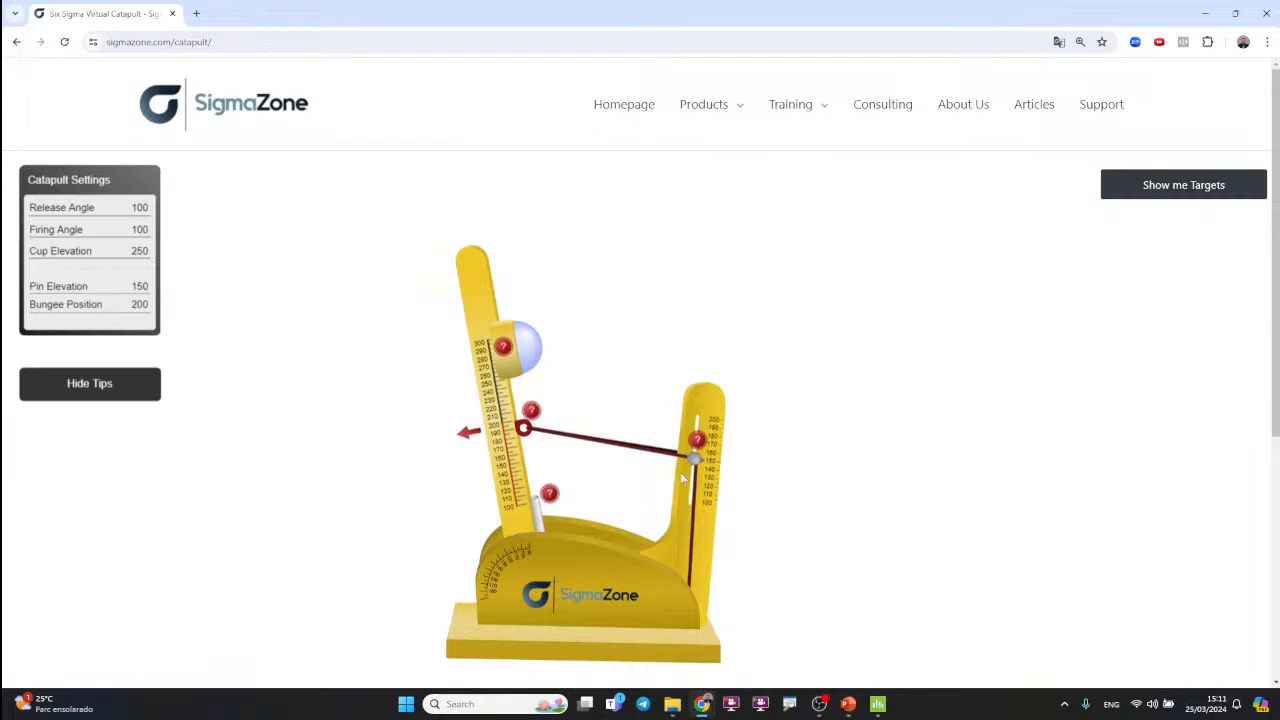
{"action": "left_click_drag", "start_coordinate": [695, 459], "coordinate": [658, 581]}
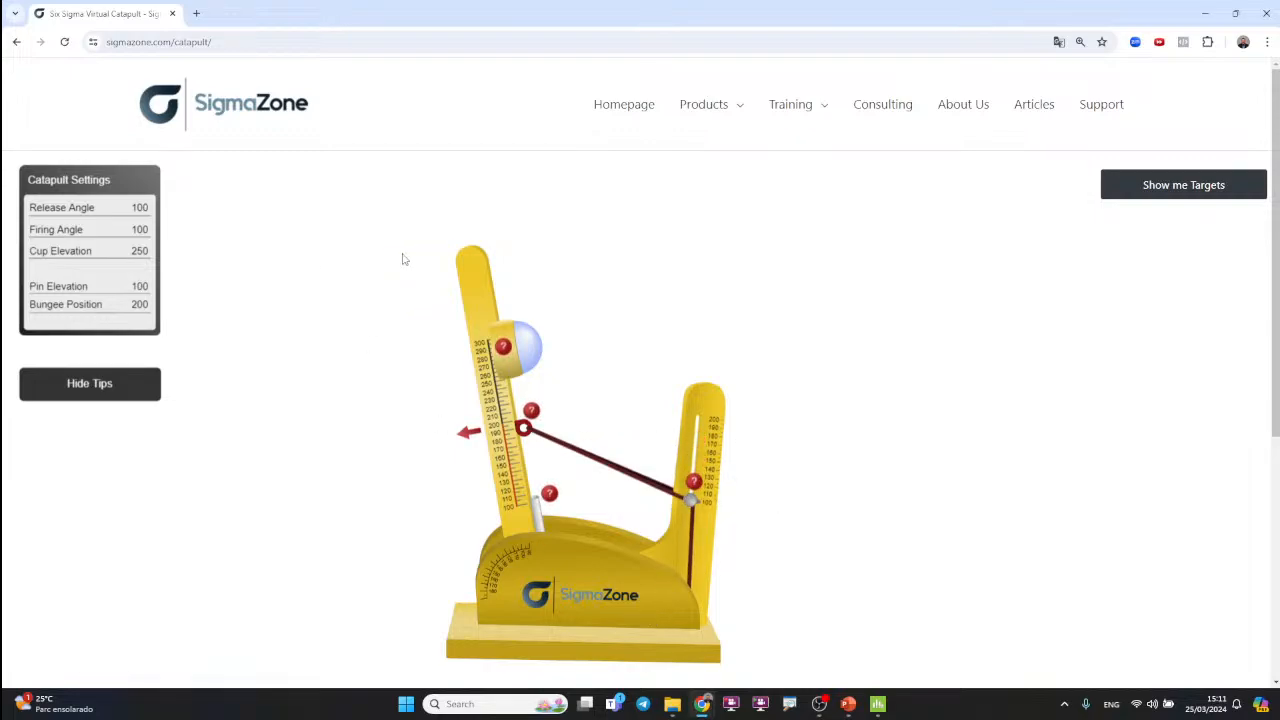
{"action": "left_click_drag", "start_coordinate": [467, 262], "coordinate": [180, 605]}
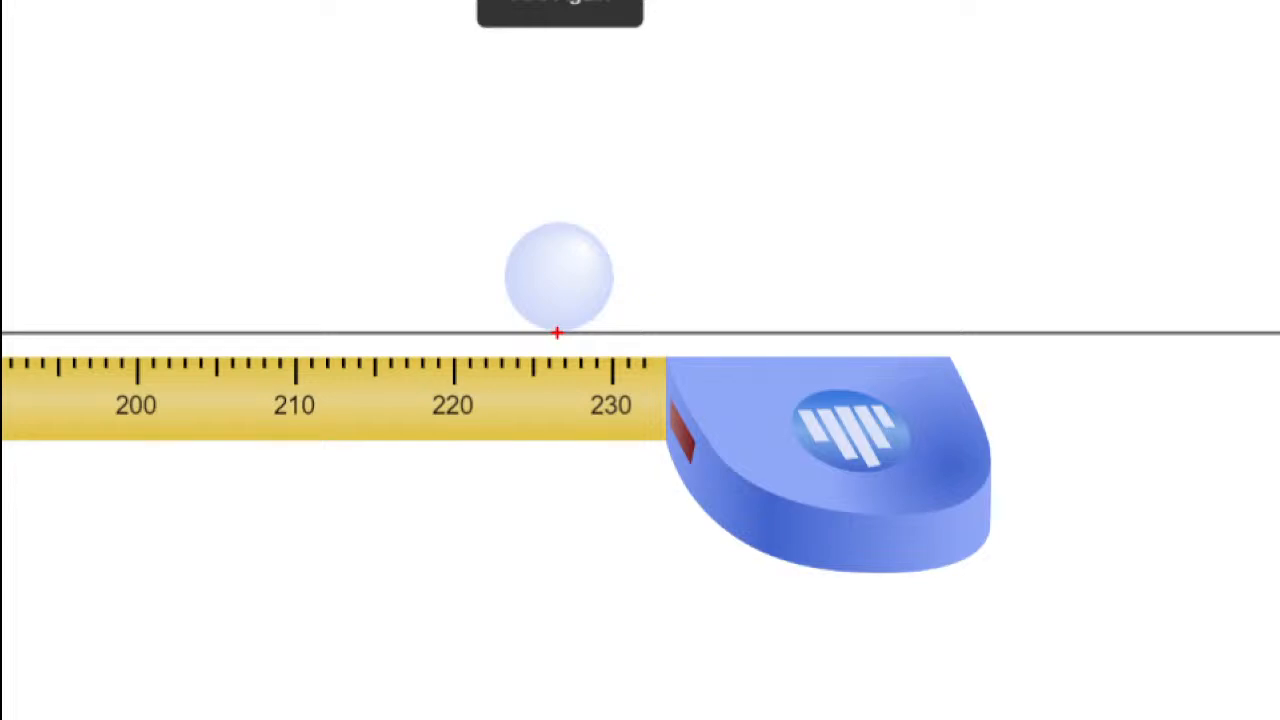
Step: Switch to Minitab, enter 226 as the Distance in row 7, and select the Distance cell in row 8
{"action": "key", "text": "alt+Tab"}
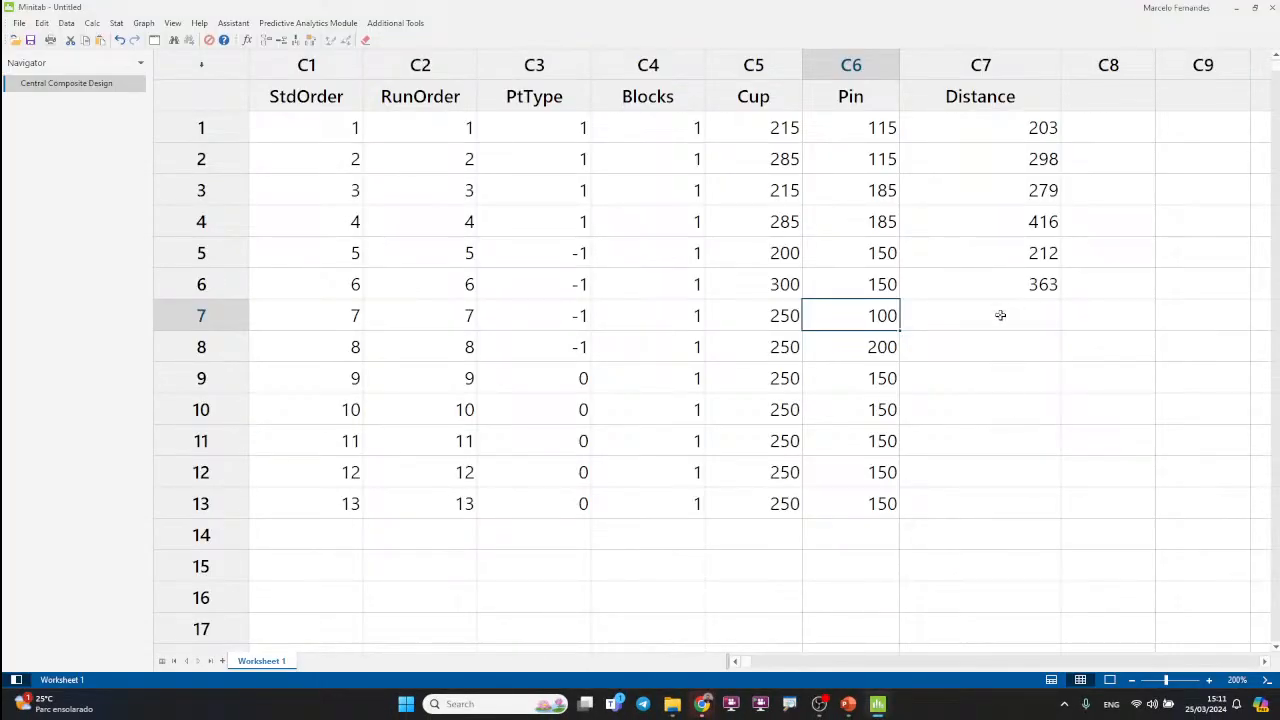
{"action": "left_click", "coordinate": [1000, 315]}
{"action": "type", "text": "226"}
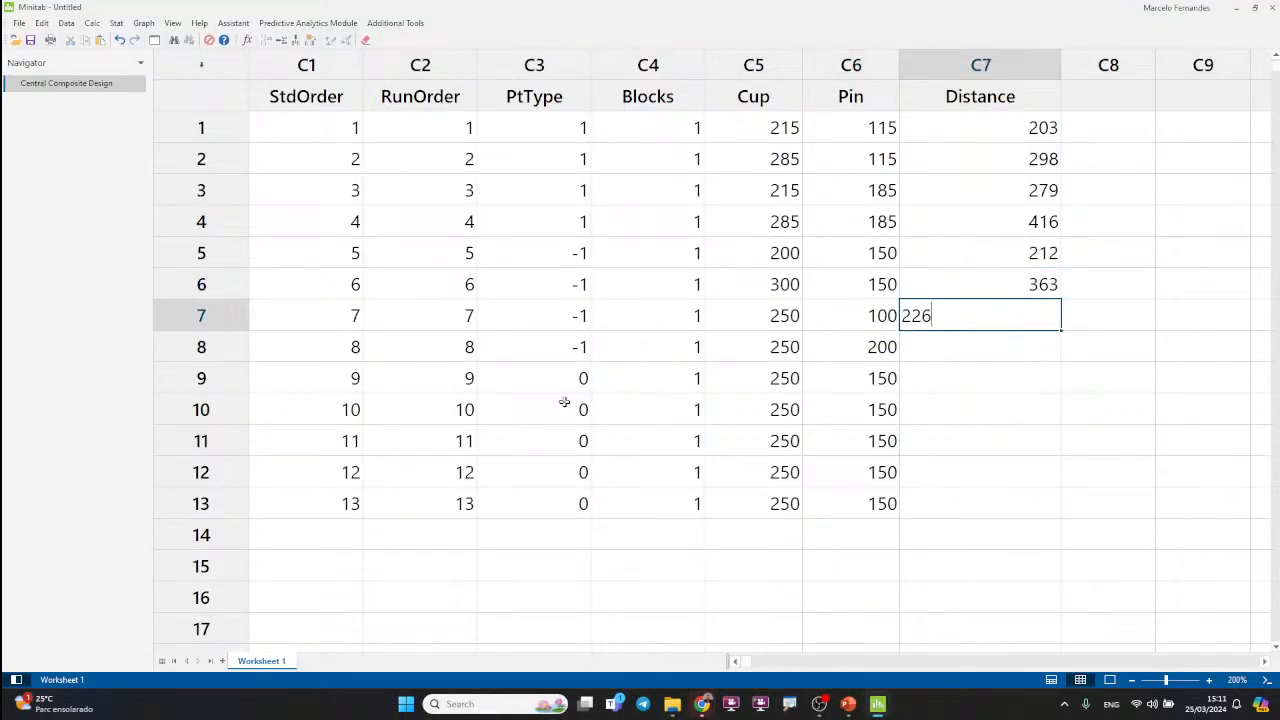
{"action": "left_click", "coordinate": [1232, 481]}
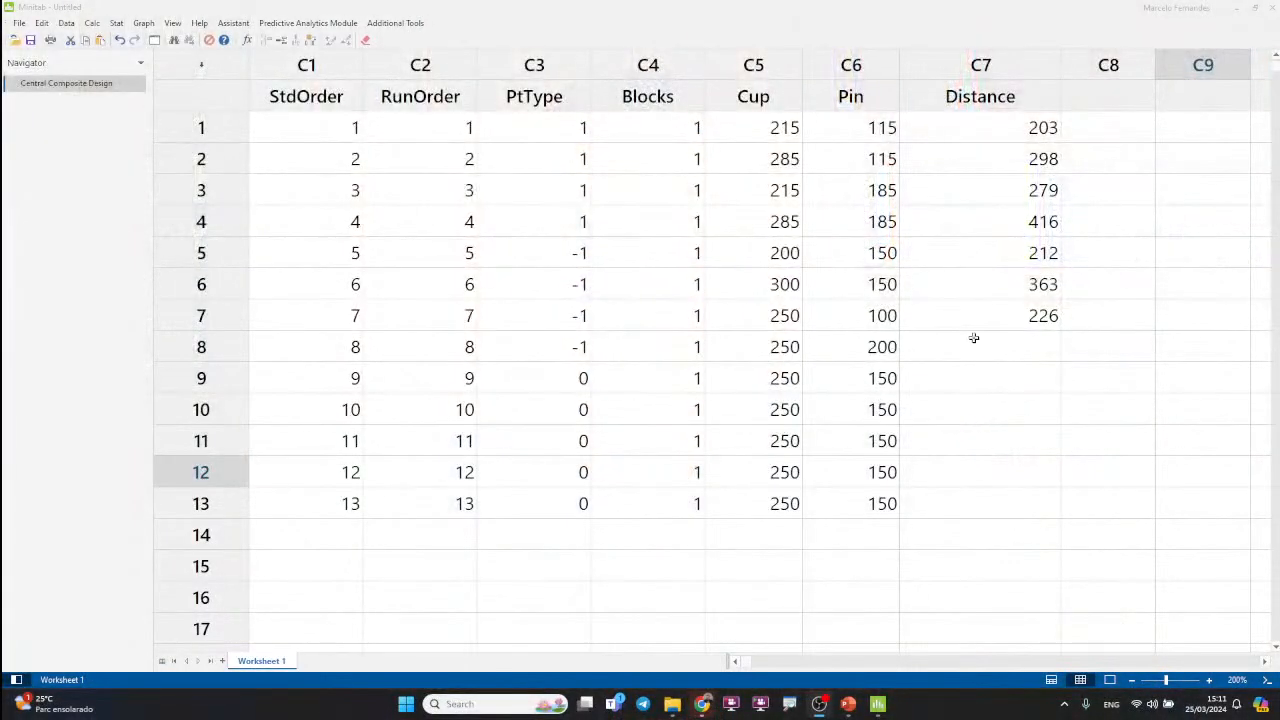
{"action": "left_click", "coordinate": [988, 347]}
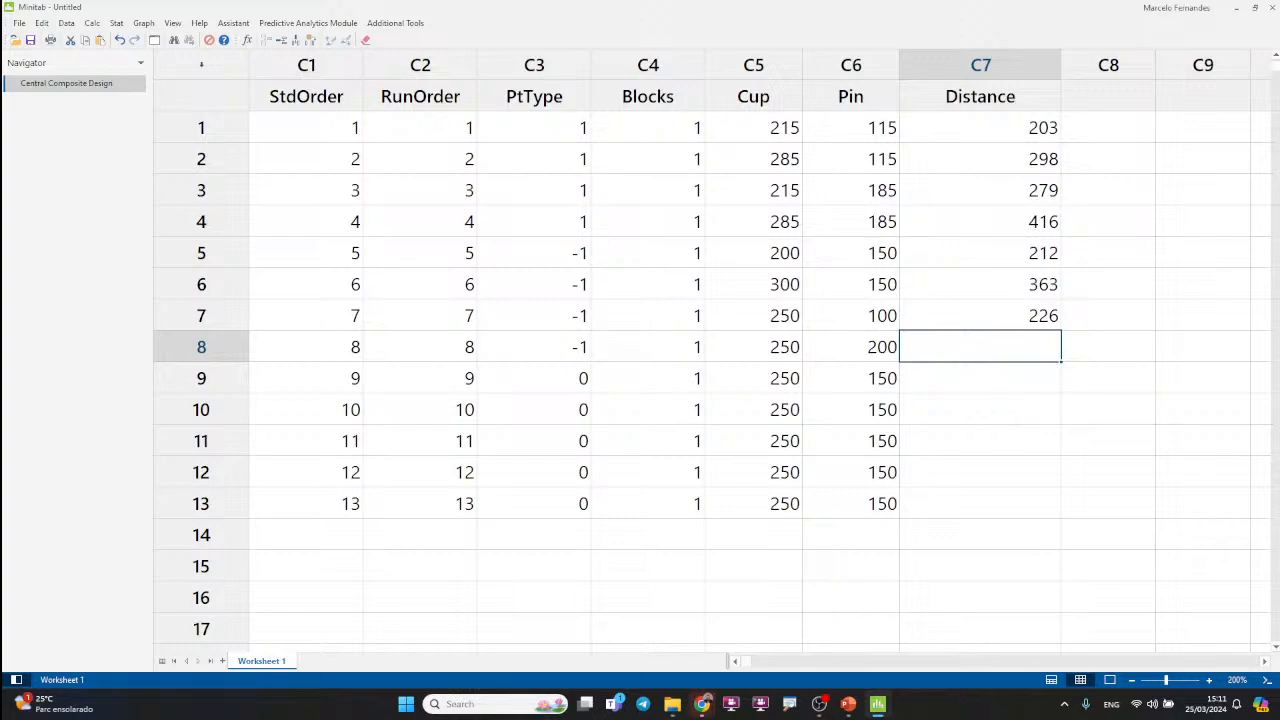
Step: Switch to the virtual catapult, reset it, set the pin elevation to 200, and fire it at release angle 185
{"action": "key", "text": "alt+Tab"}
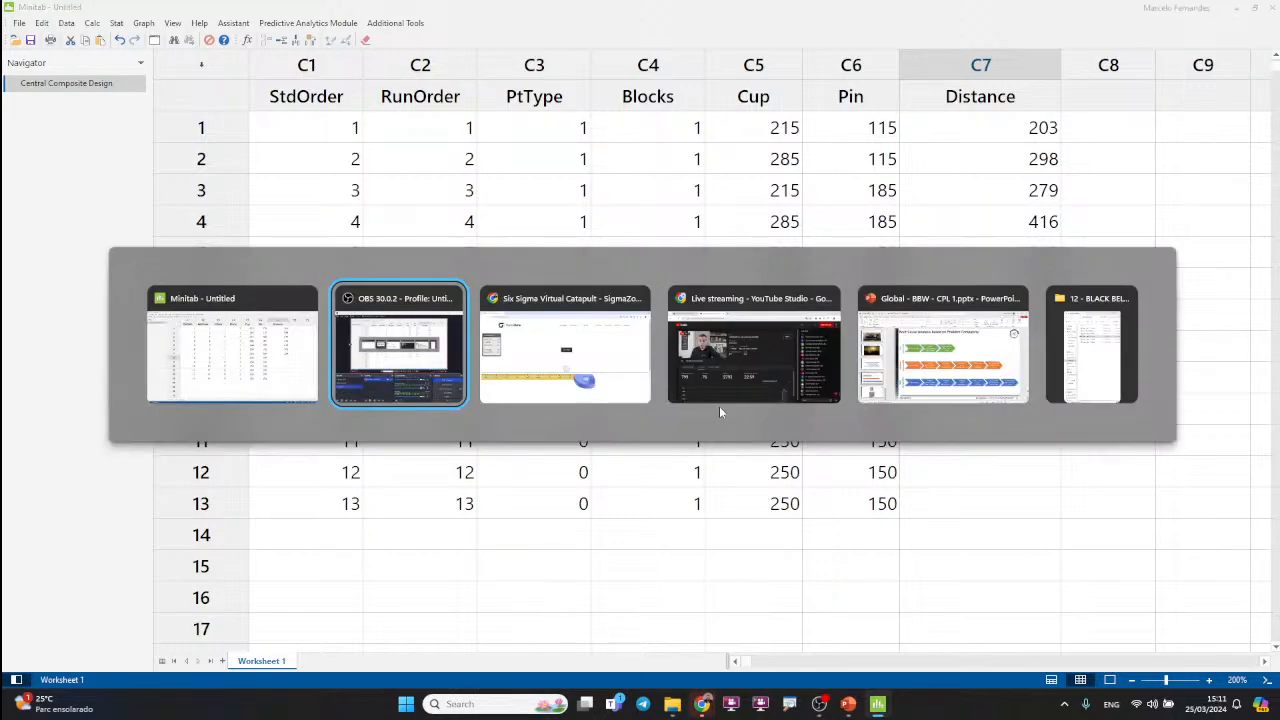
{"action": "key", "text": "alt+Tab"}
{"action": "left_click", "coordinate": [660, 287]}
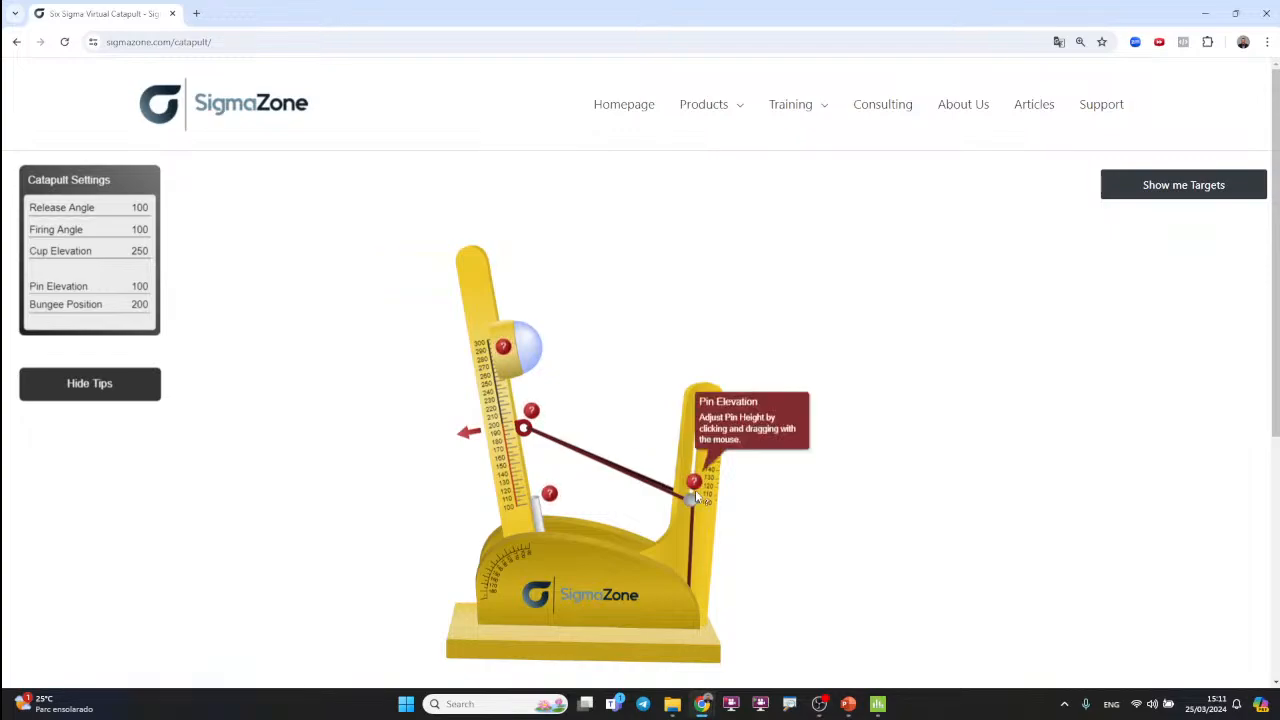
{"action": "left_click_drag", "start_coordinate": [690, 498], "coordinate": [694, 412]}
{"action": "left_click_drag", "start_coordinate": [467, 262], "coordinate": [180, 605]}
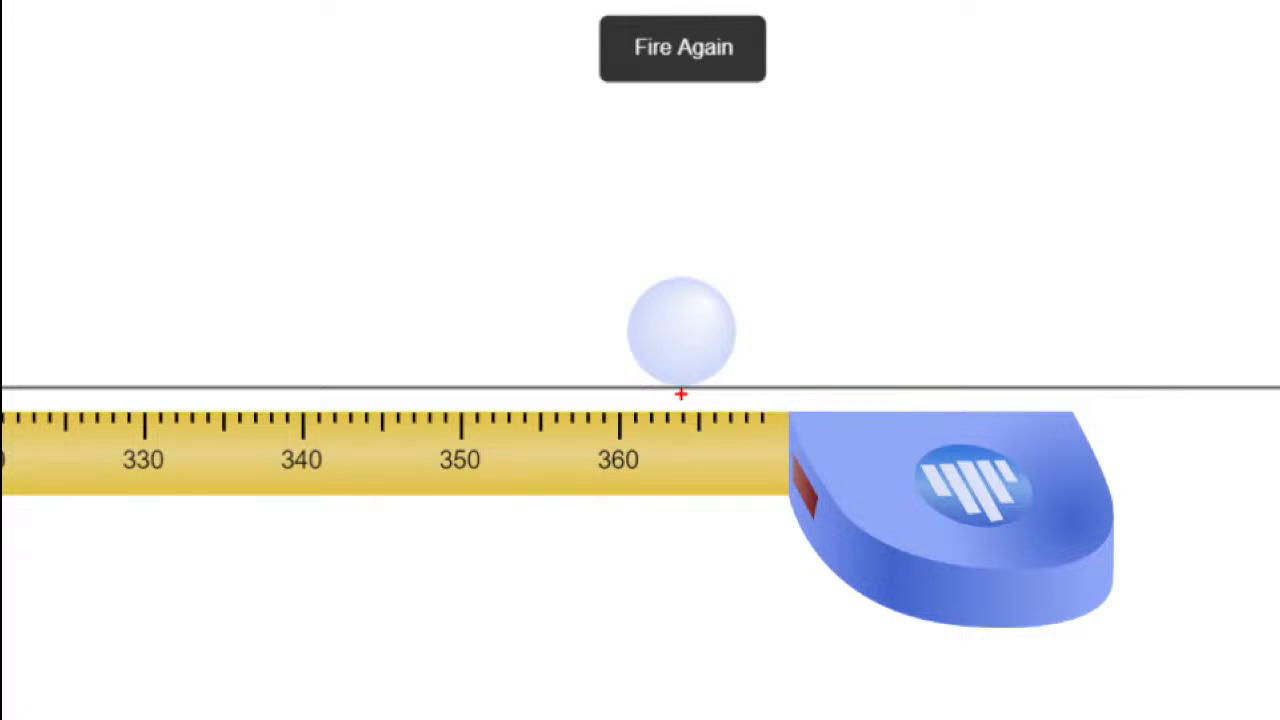
Step: Switch to Minitab, enter 364 as the Distance in row 8, and select the Distance cell in row 9
{"action": "key", "text": "alt+Tab"}
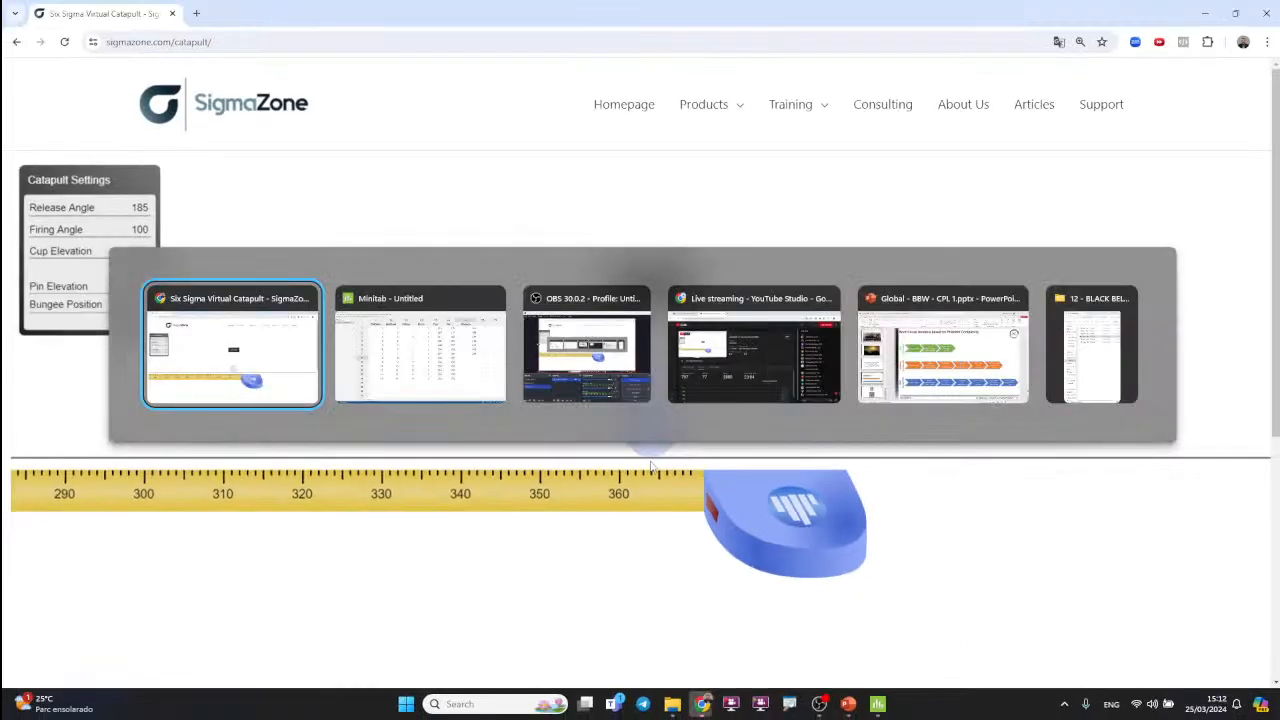
{"action": "key", "text": "Tab"}
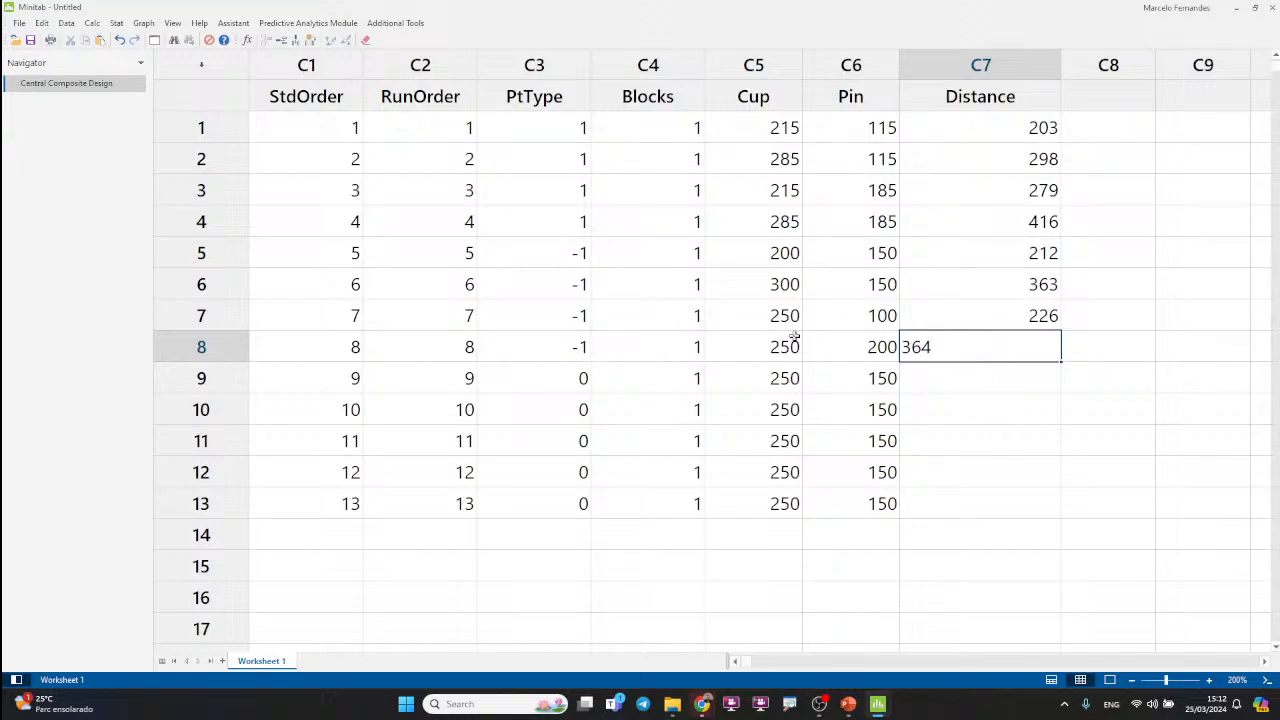
{"action": "key", "text": "Return"}
{"action": "left_click_drag", "start_coordinate": [796, 377], "coordinate": [846, 495]}
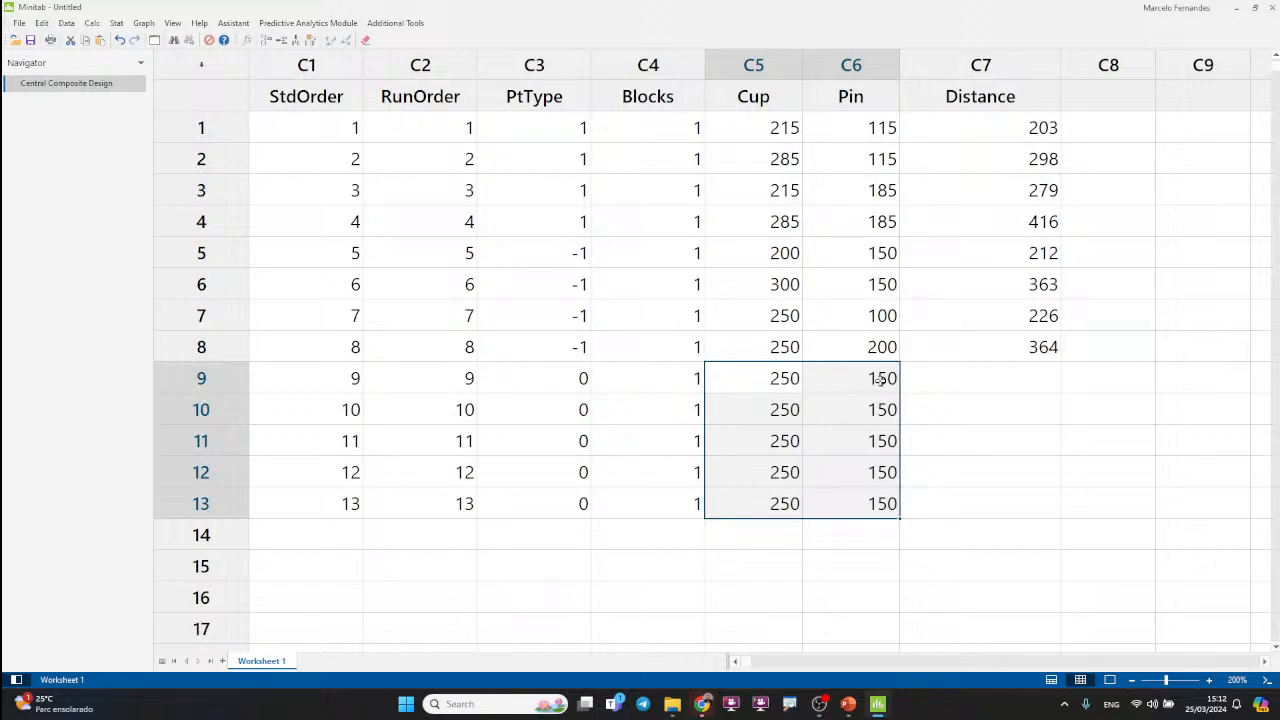
{"action": "left_click", "coordinate": [983, 378]}
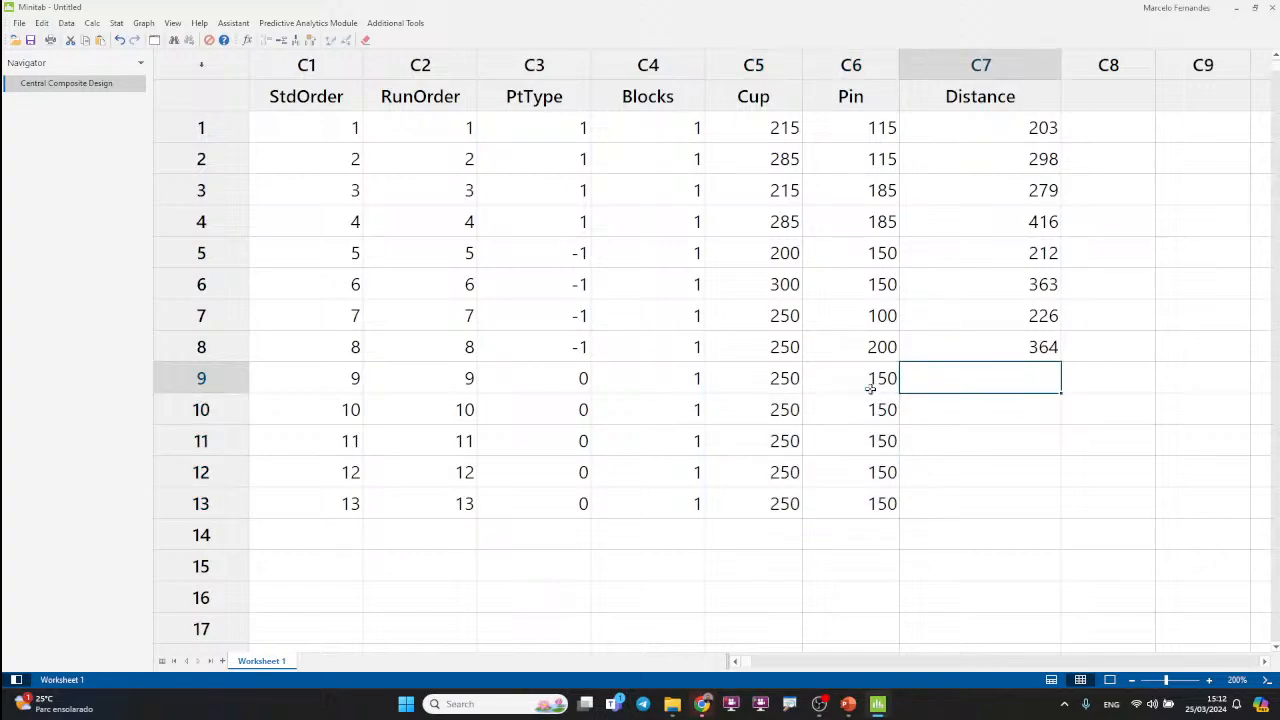
Step: Switch to the virtual catapult, reset it, set the pin elevation to 150, and fire it at release angle 185
{"action": "key", "text": "alt+Tab"}
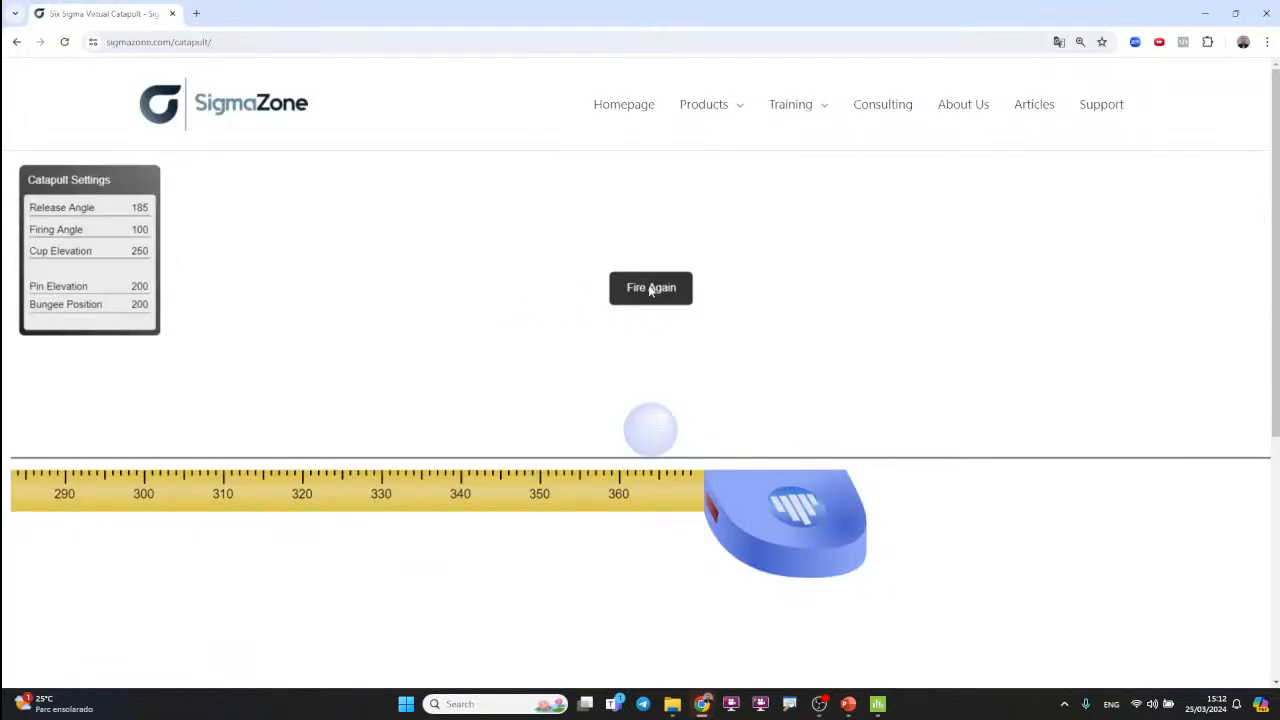
{"action": "left_click", "coordinate": [651, 289]}
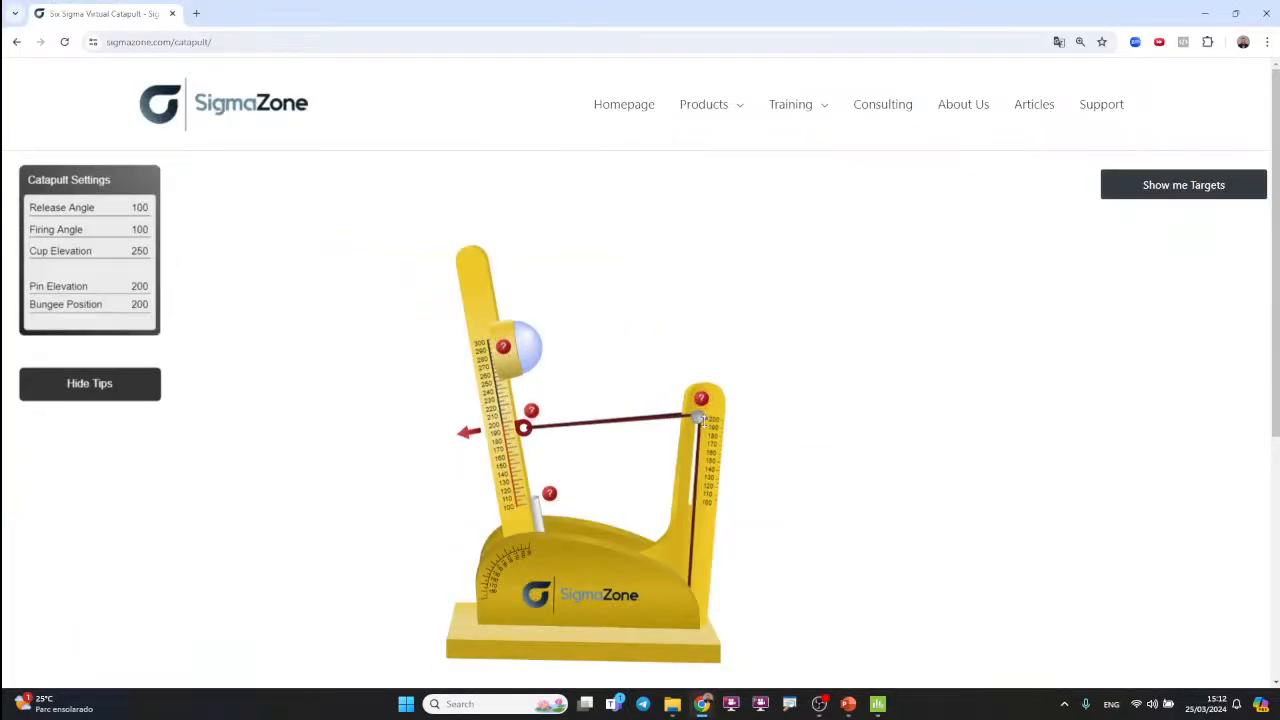
{"action": "left_click_drag", "start_coordinate": [692, 416], "coordinate": [689, 468]}
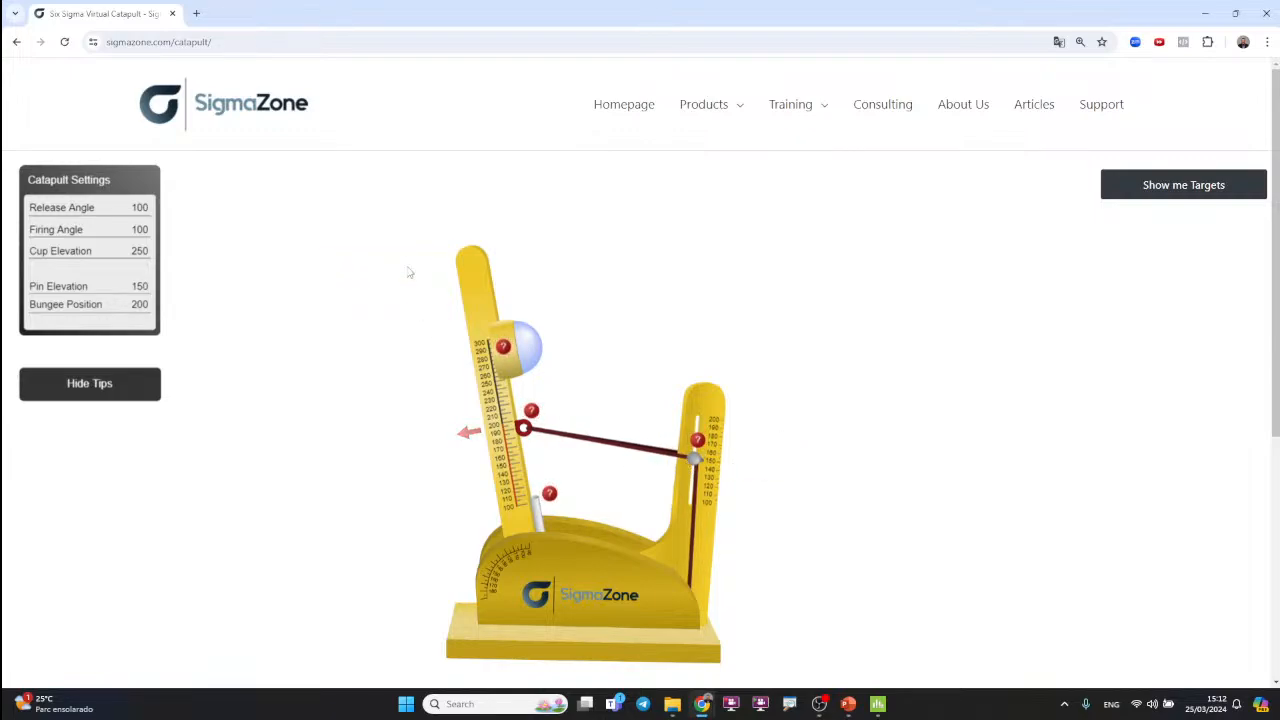
{"action": "left_click_drag", "start_coordinate": [483, 275], "coordinate": [203, 615]}
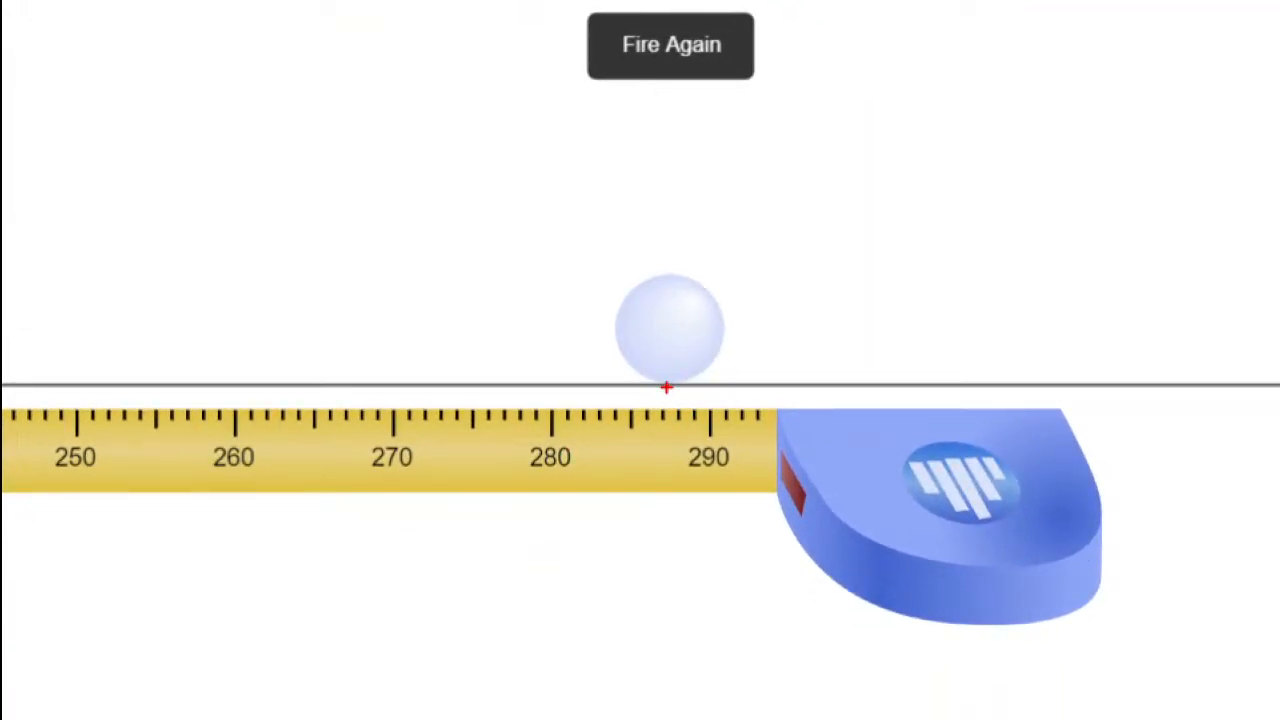
Step: Switch to Minitab, enter 287 as the Distance in row 9, and select the Distance cell in row 10
{"action": "key", "text": "alt+Tab"}
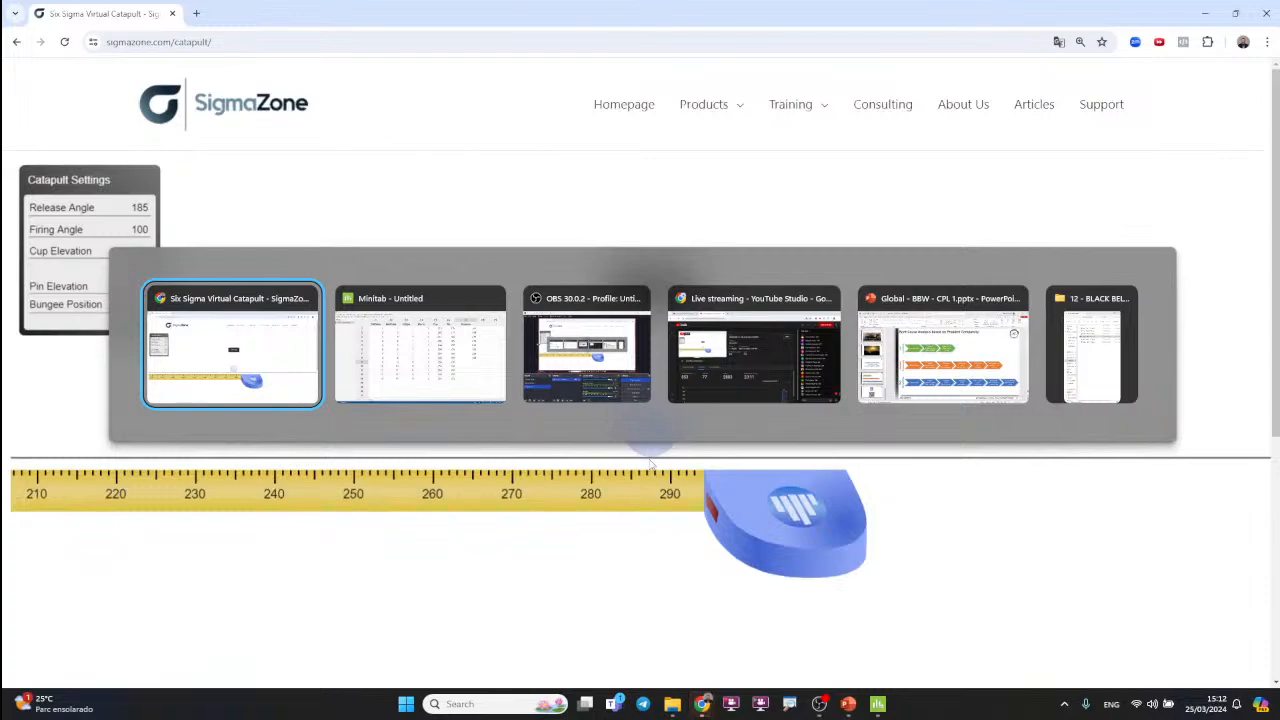
{"action": "key", "text": "Tab"}
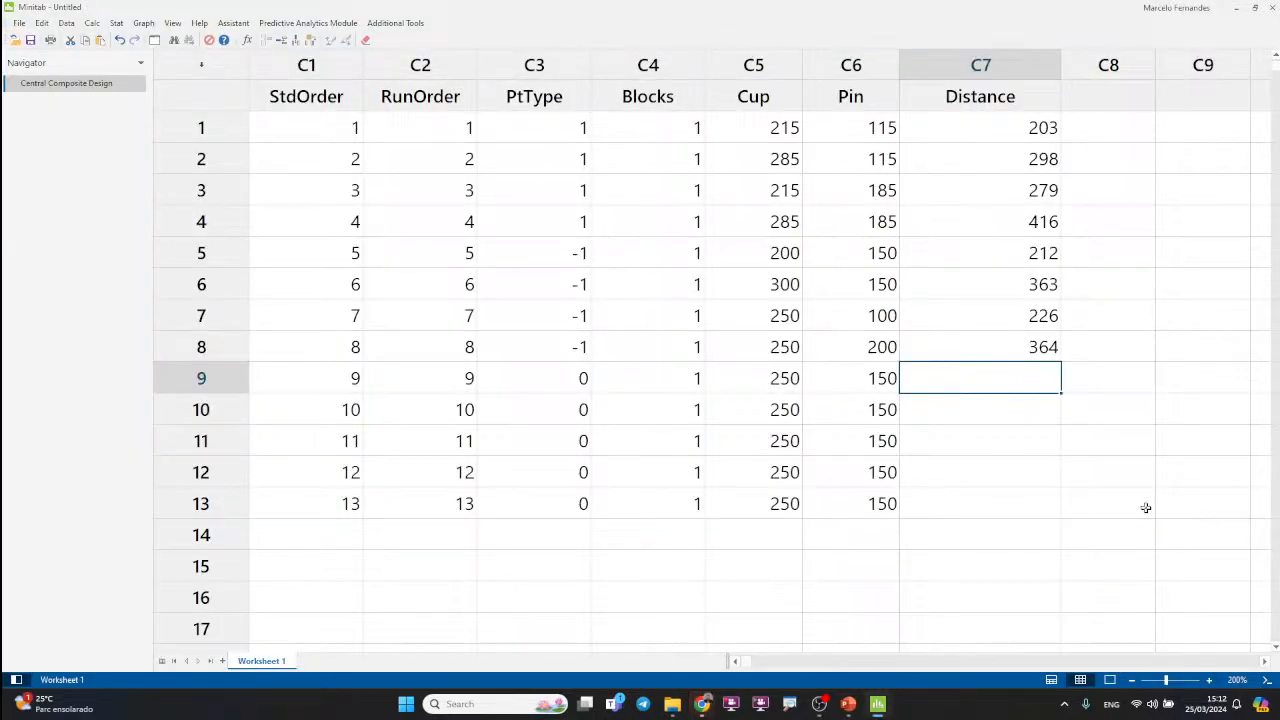
{"action": "type", "text": "287"}
{"action": "left_click", "coordinate": [1012, 498]}
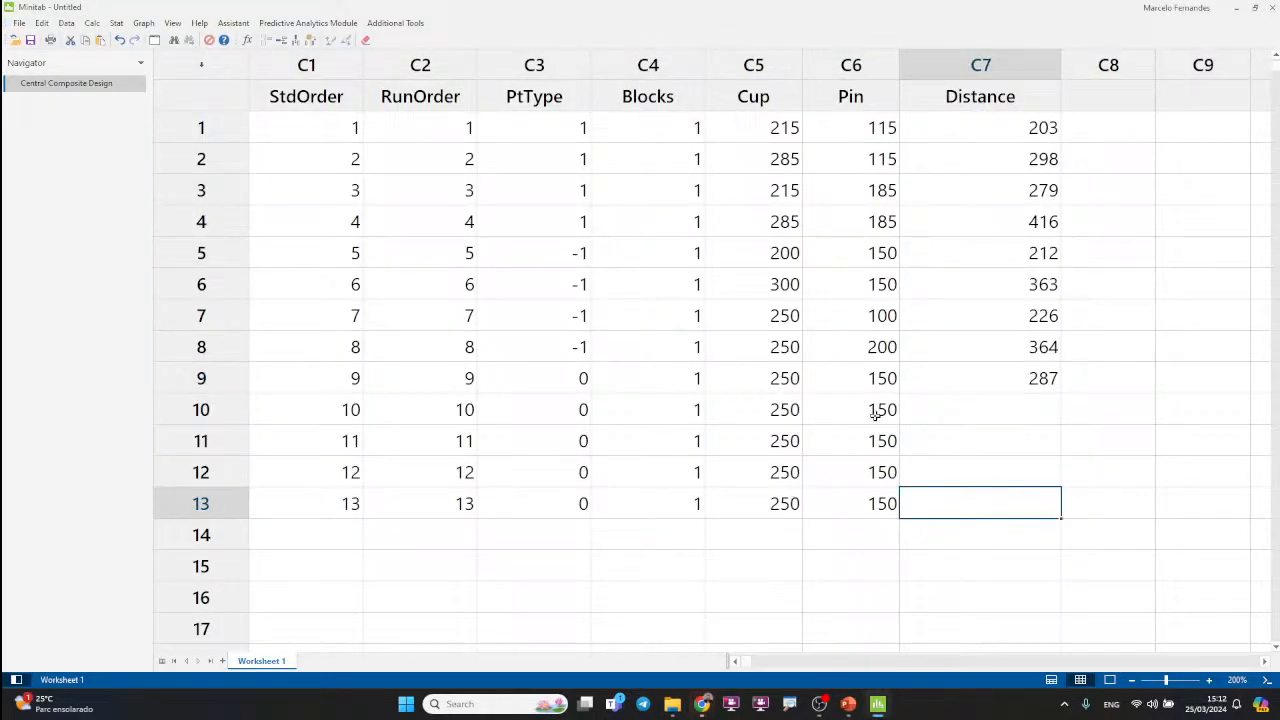
{"action": "left_click", "coordinate": [962, 399]}
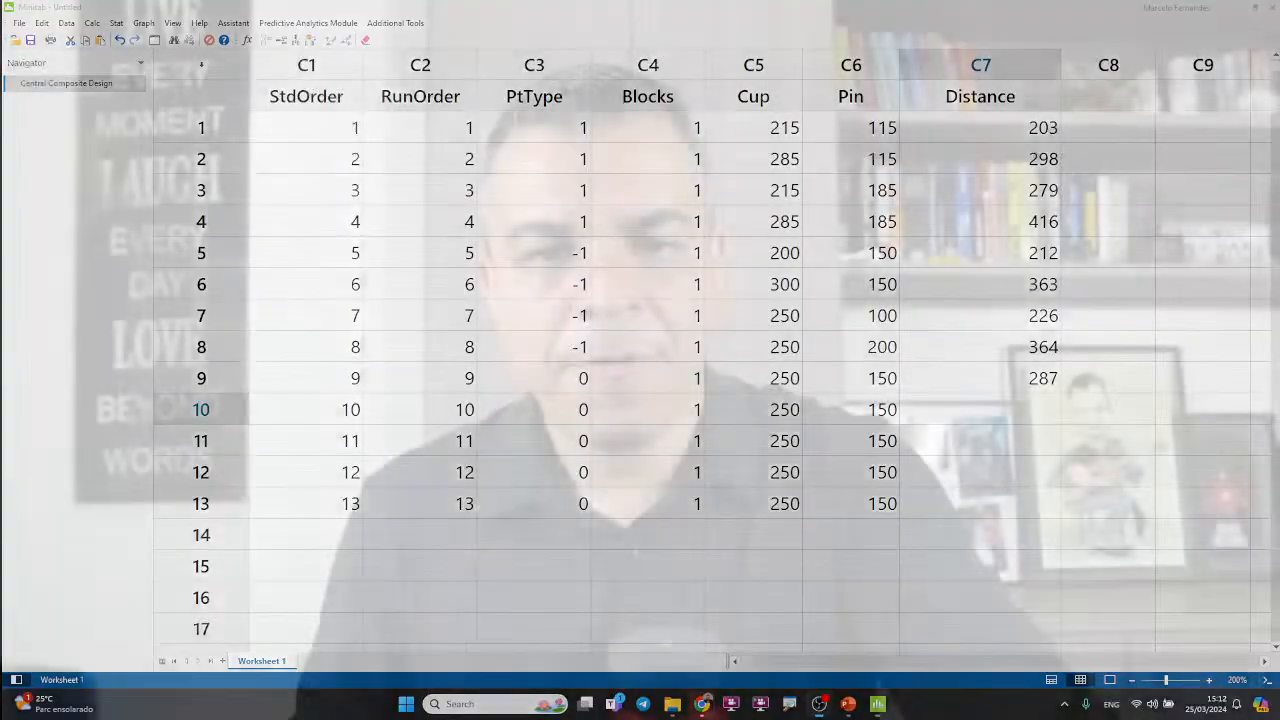
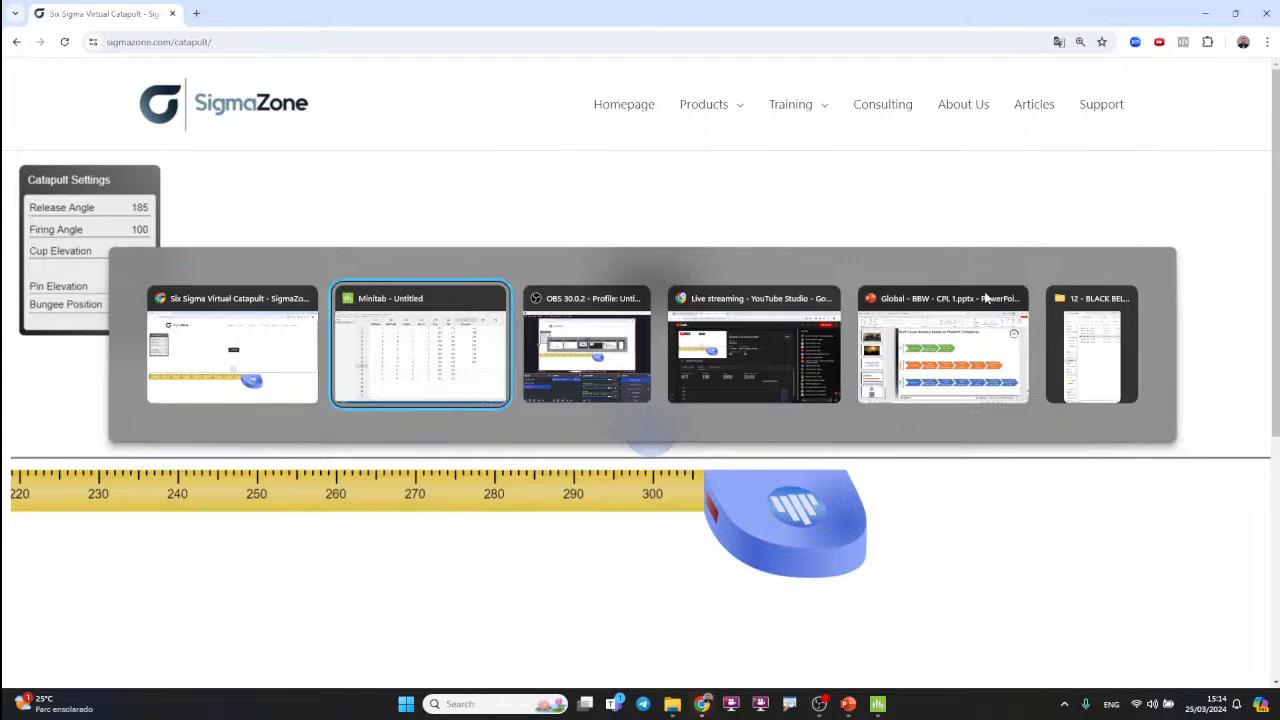
Step: Switch to Minitab, enter 300 as the Distance in row 10, and select the Distance cell in row 11
{"action": "type", "text": "300"}
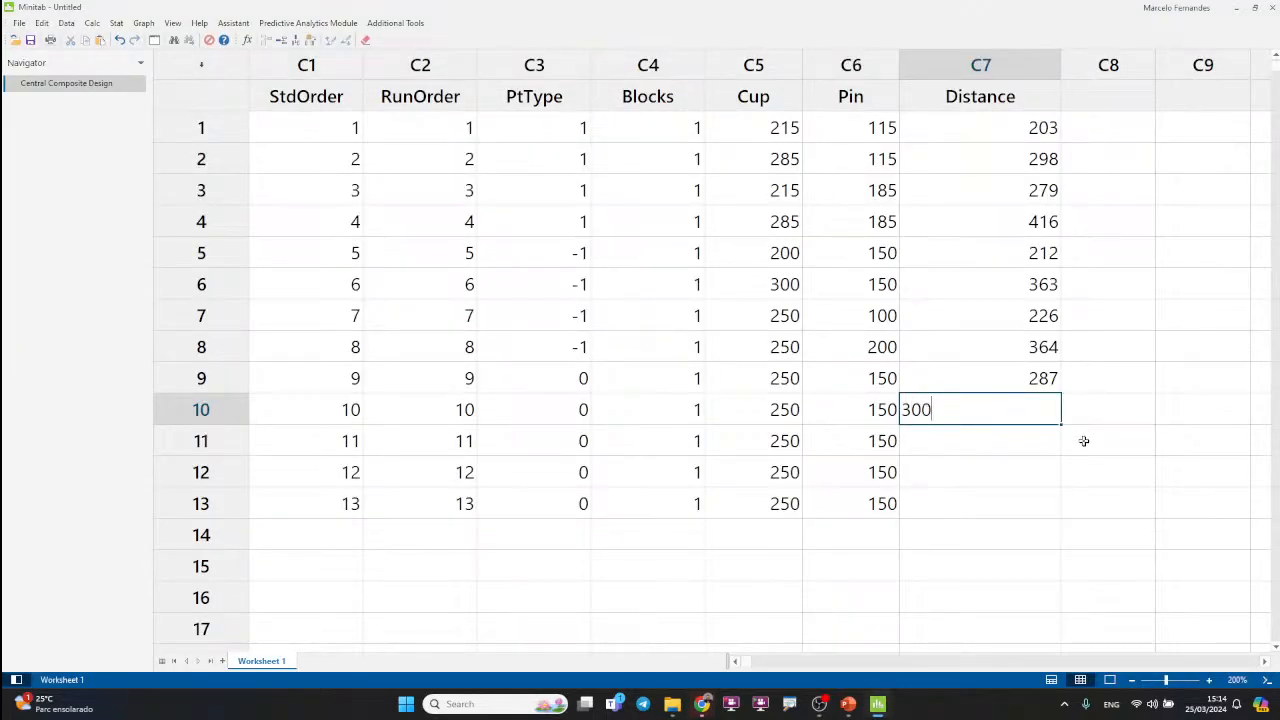
{"action": "left_click", "coordinate": [986, 464]}
{"action": "left_click", "coordinate": [991, 437]}
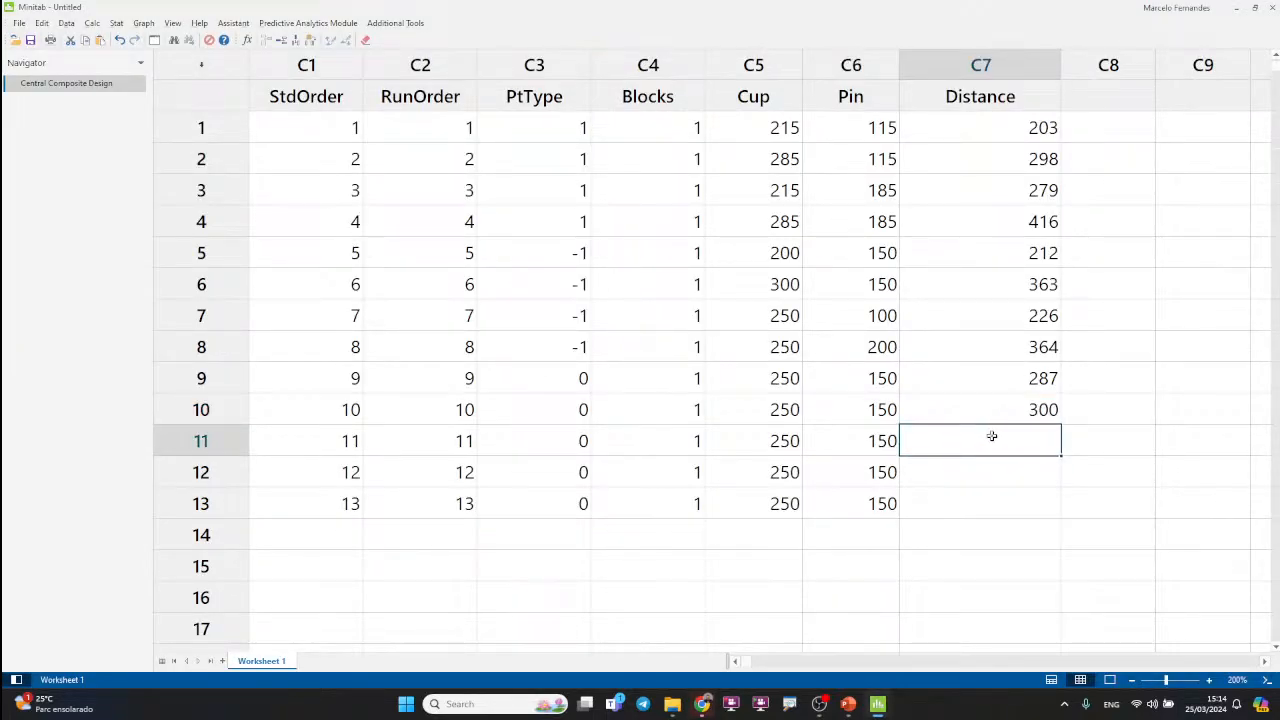
Step: Fire the virtual catapult again with the same settings, and enter 293 as the Distance in row 11 of the Minitab worksheet
{"action": "key", "text": "alt+Tab"}
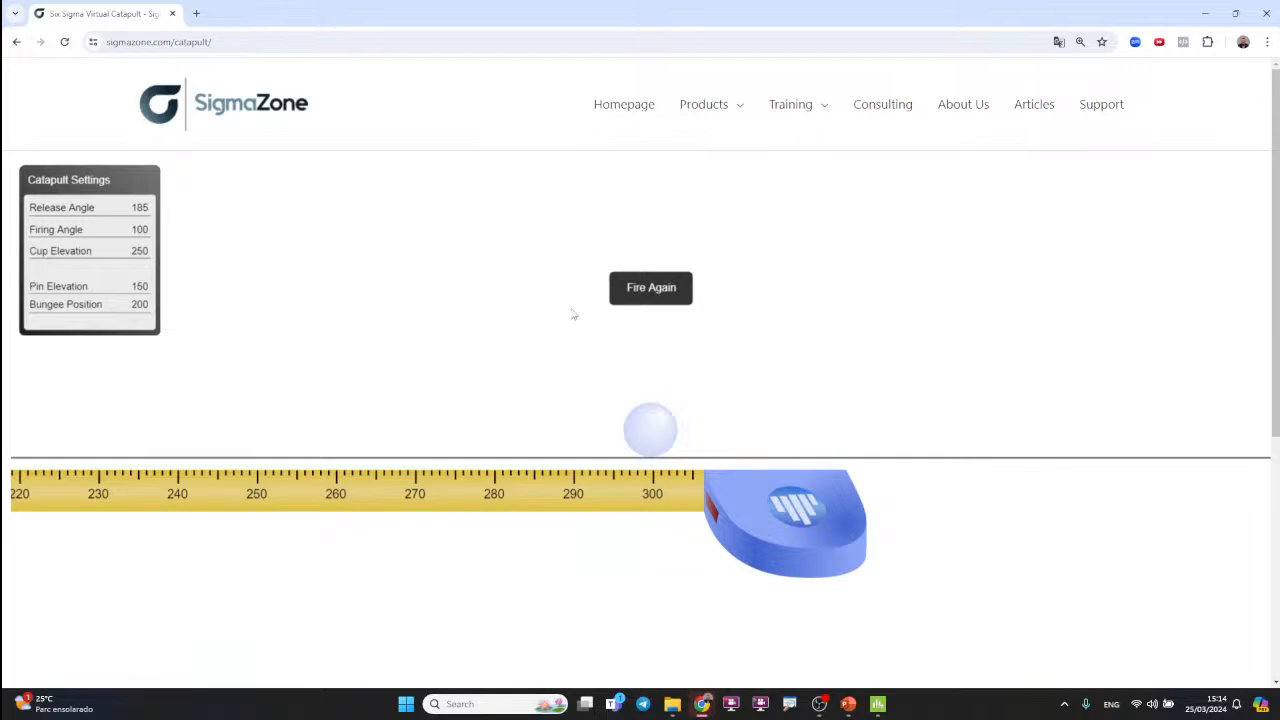
{"action": "left_click", "coordinate": [648, 289]}
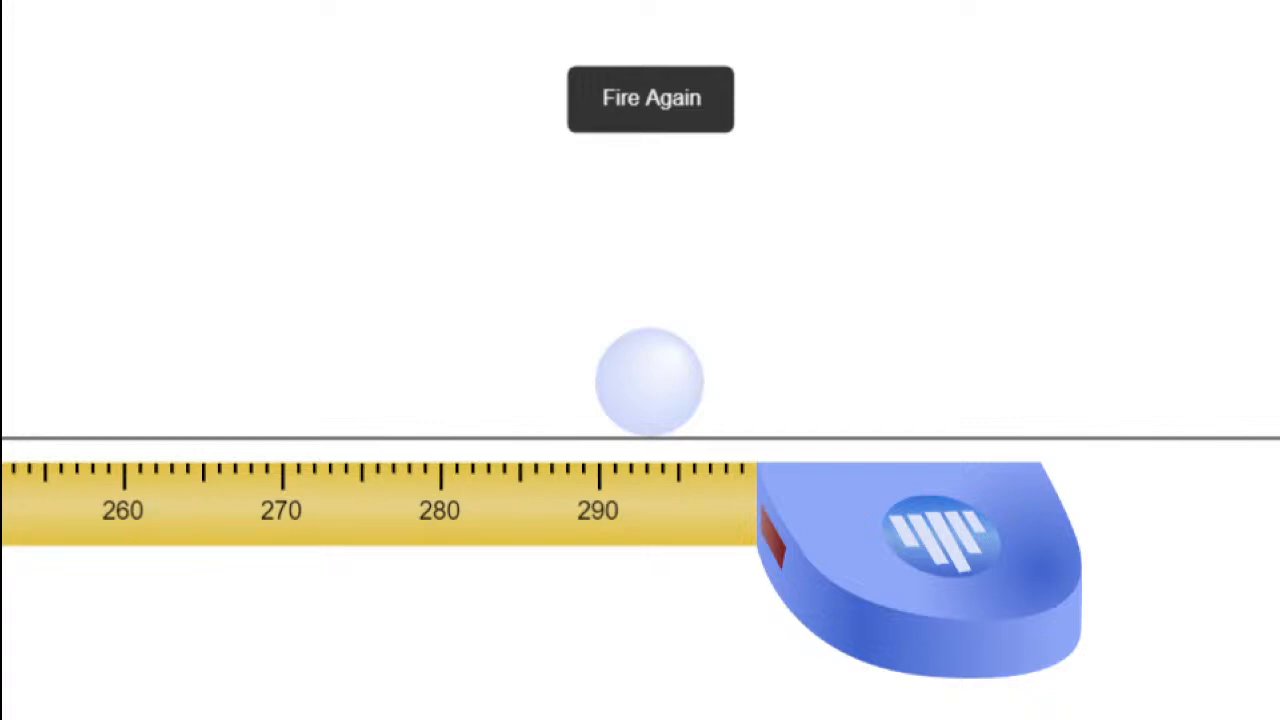
{"action": "key", "text": "alt+Tab"}
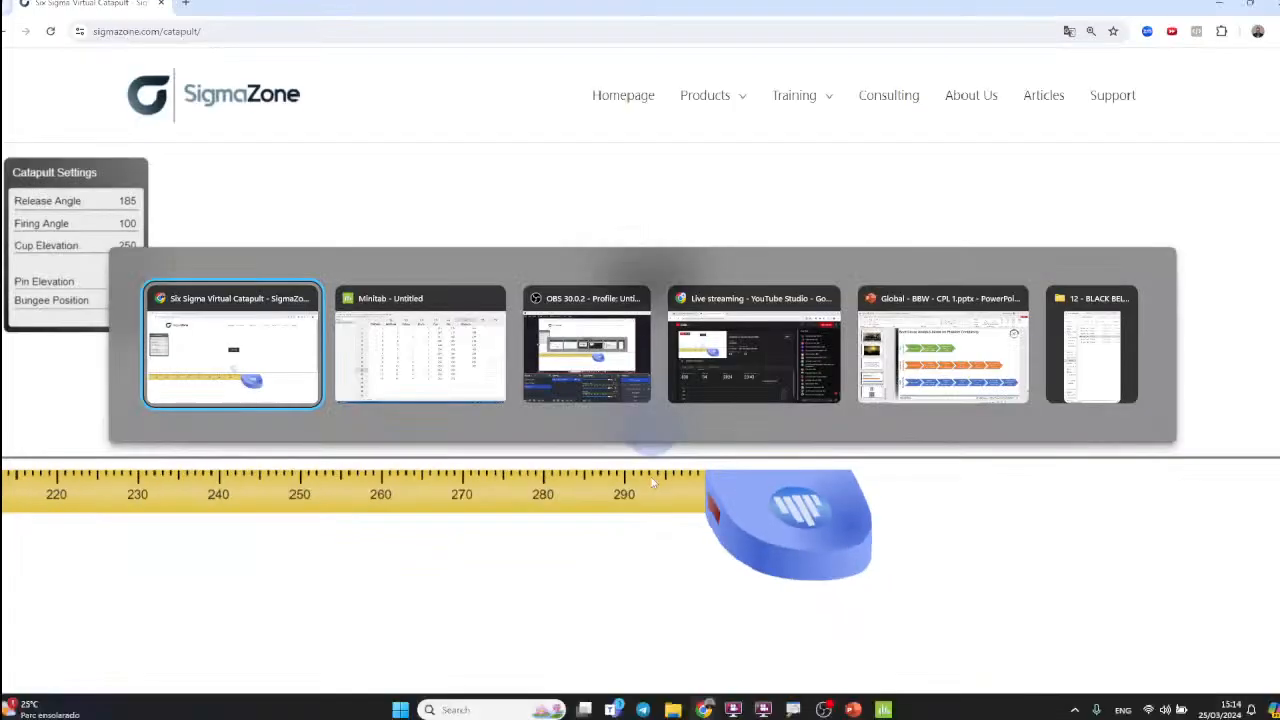
{"action": "key", "text": "Tab"}
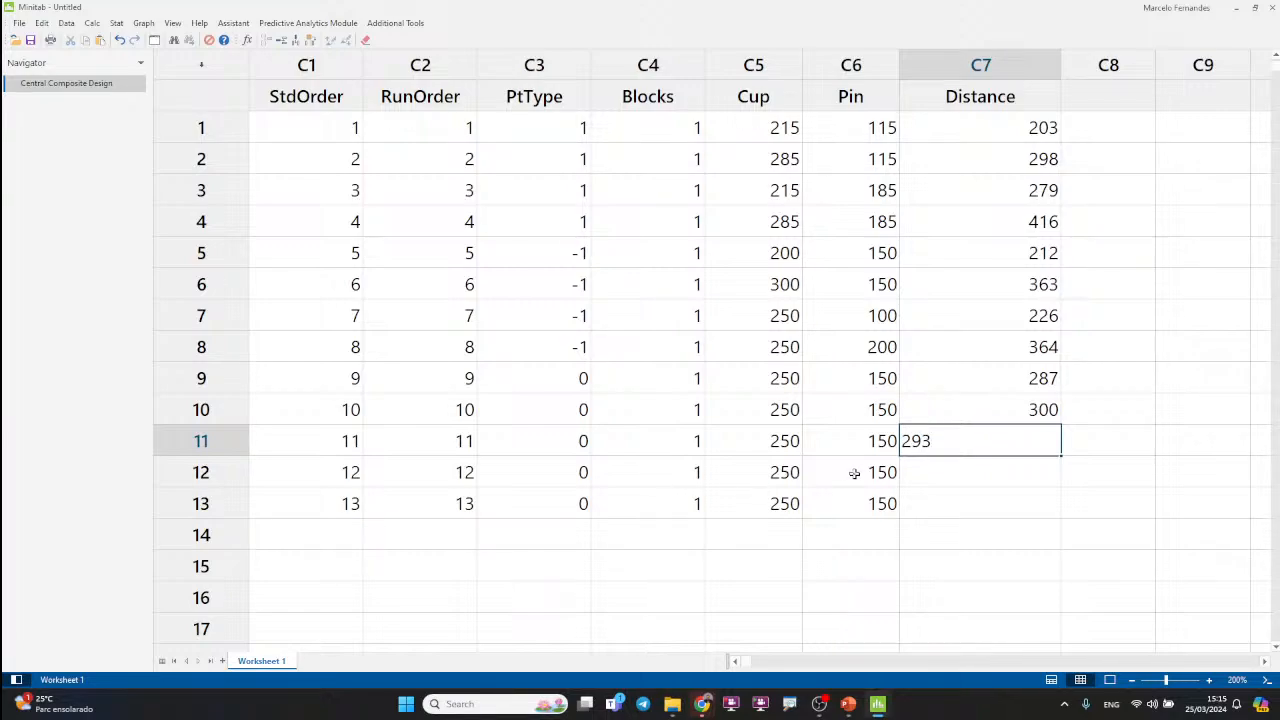
{"action": "key", "text": "Return"}
Step: Repeat the catapult shot with unchanged settings, enter 298 as the Distance in row 12 in Minitab, and select the row 13 cell
{"action": "key", "text": "alt+Tab"}
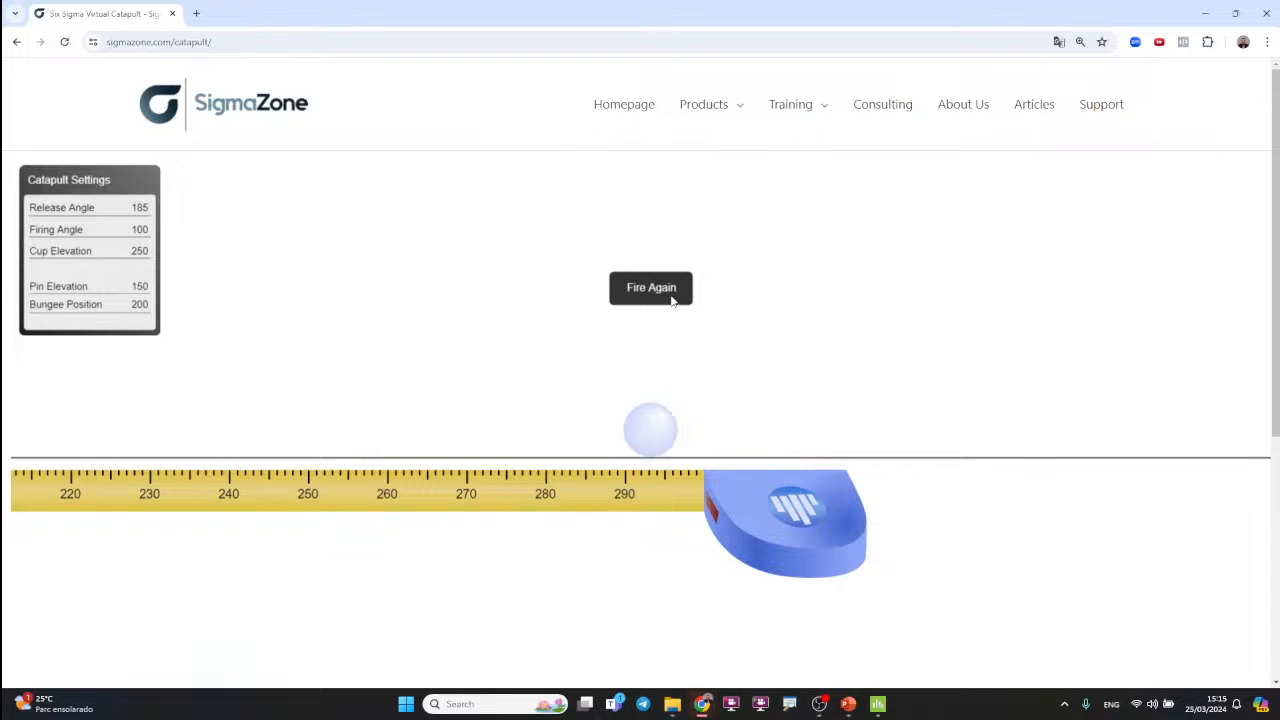
{"action": "left_click", "coordinate": [670, 298]}
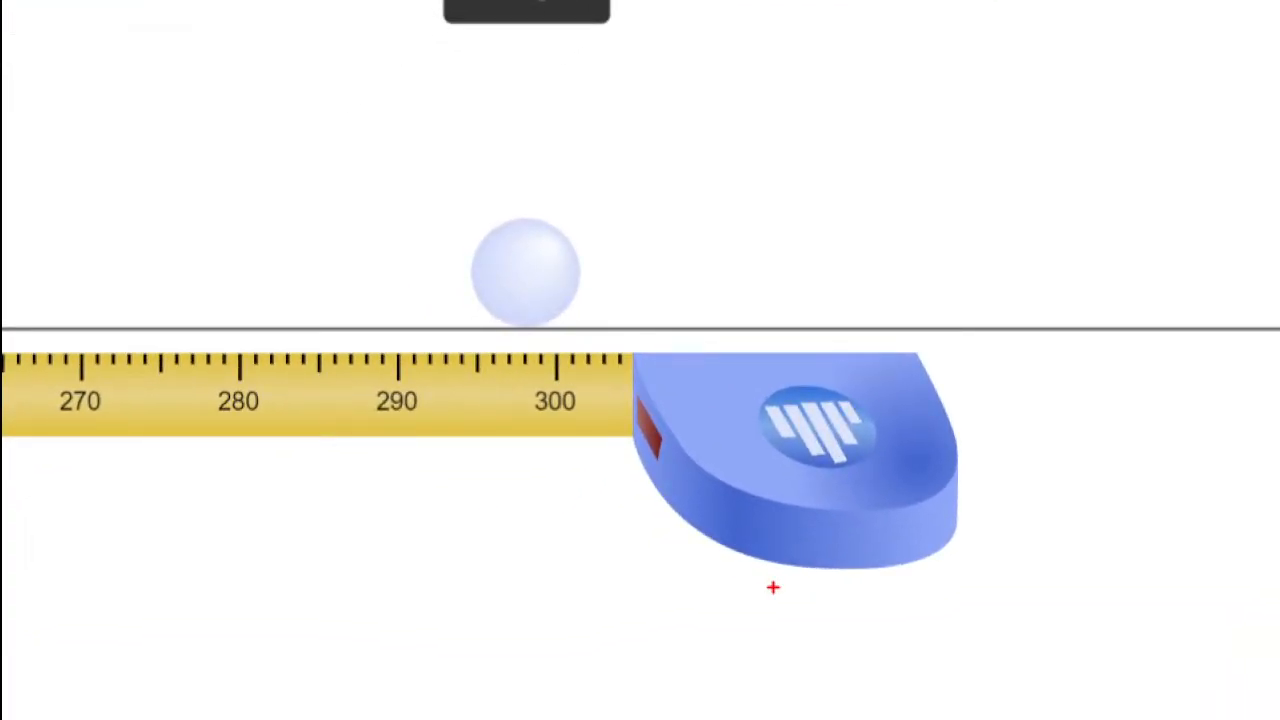
{"action": "key", "text": "alt+Tab"}
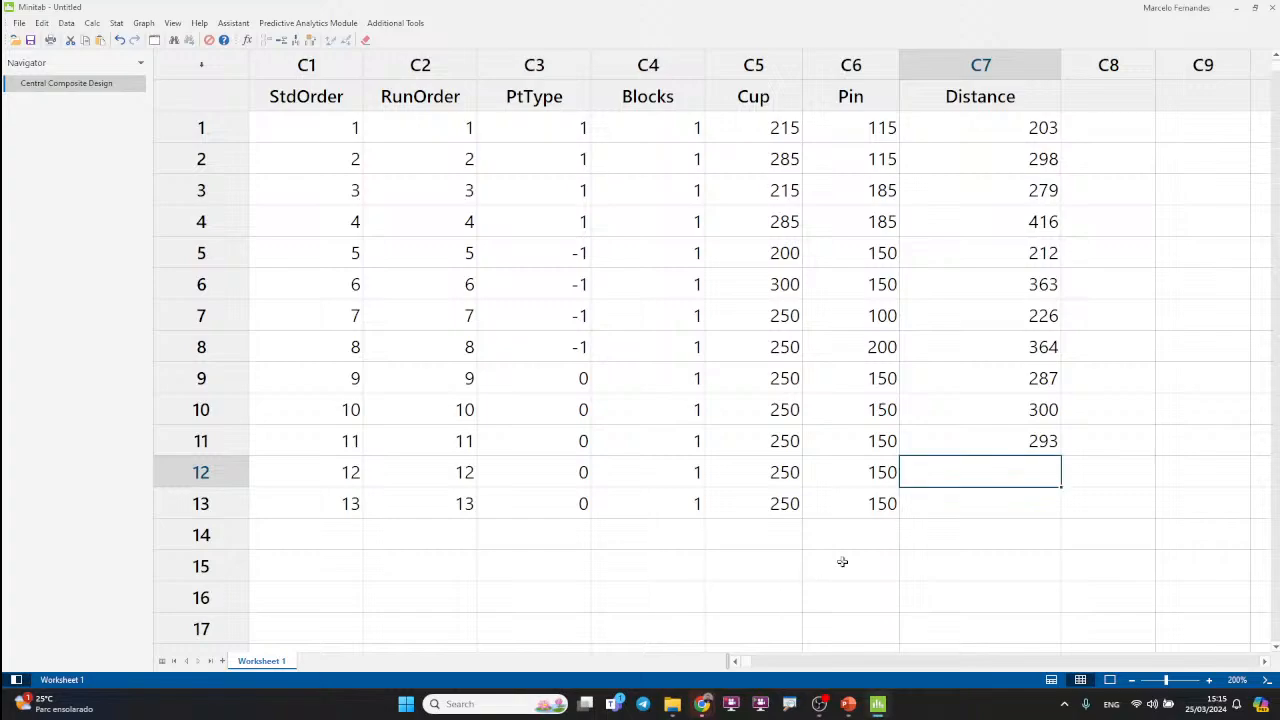
{"action": "type", "text": "298"}
{"action": "left_click", "coordinate": [962, 558]}
{"action": "left_click", "coordinate": [1000, 497]}
Step: Switch to the virtual catapult for one more identical shot, and enter 302 as the Distance in row 13 in Minitab
{"action": "key", "text": "alt+Tab"}
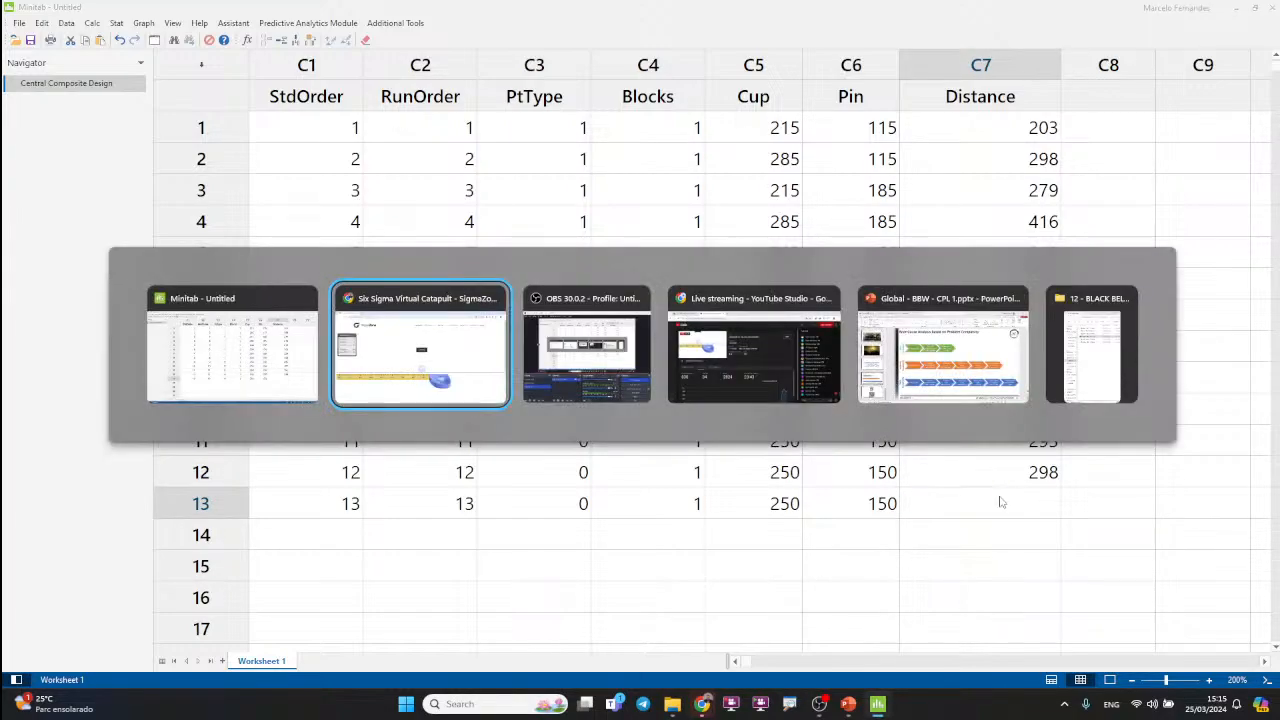
{"action": "left_click", "coordinate": [645, 292]}
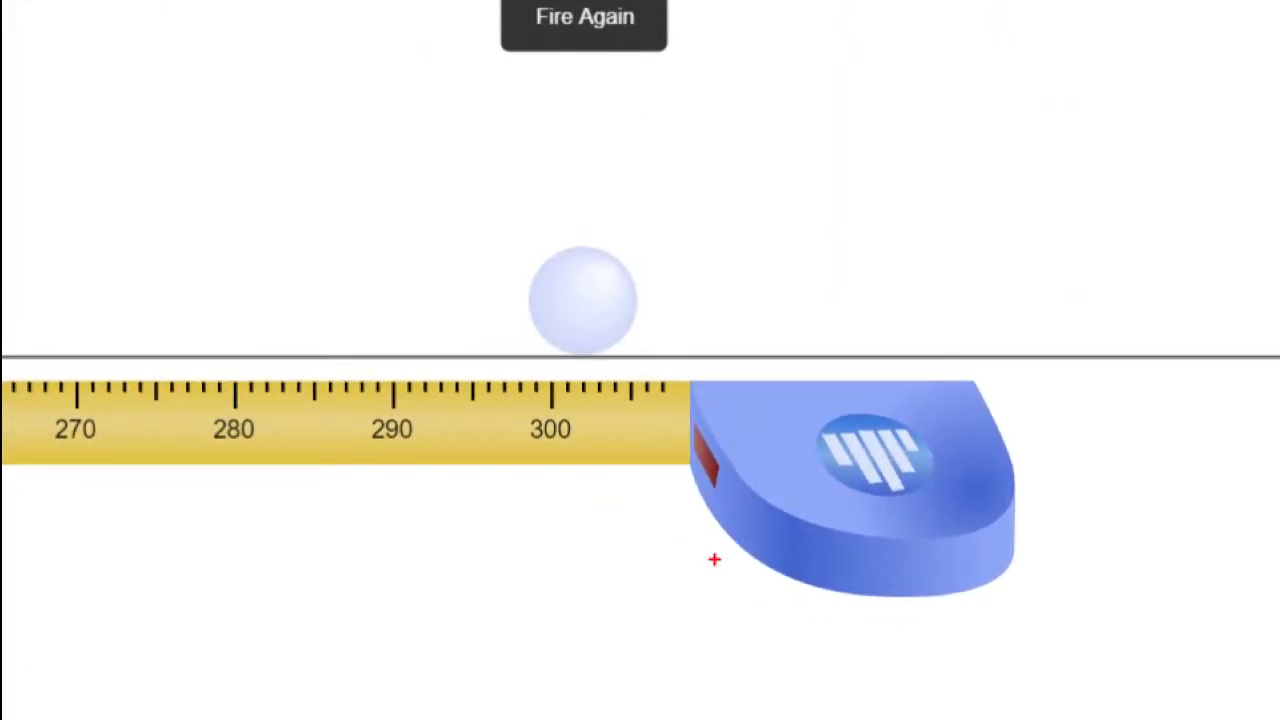
{"action": "key", "text": "alt+Tab"}
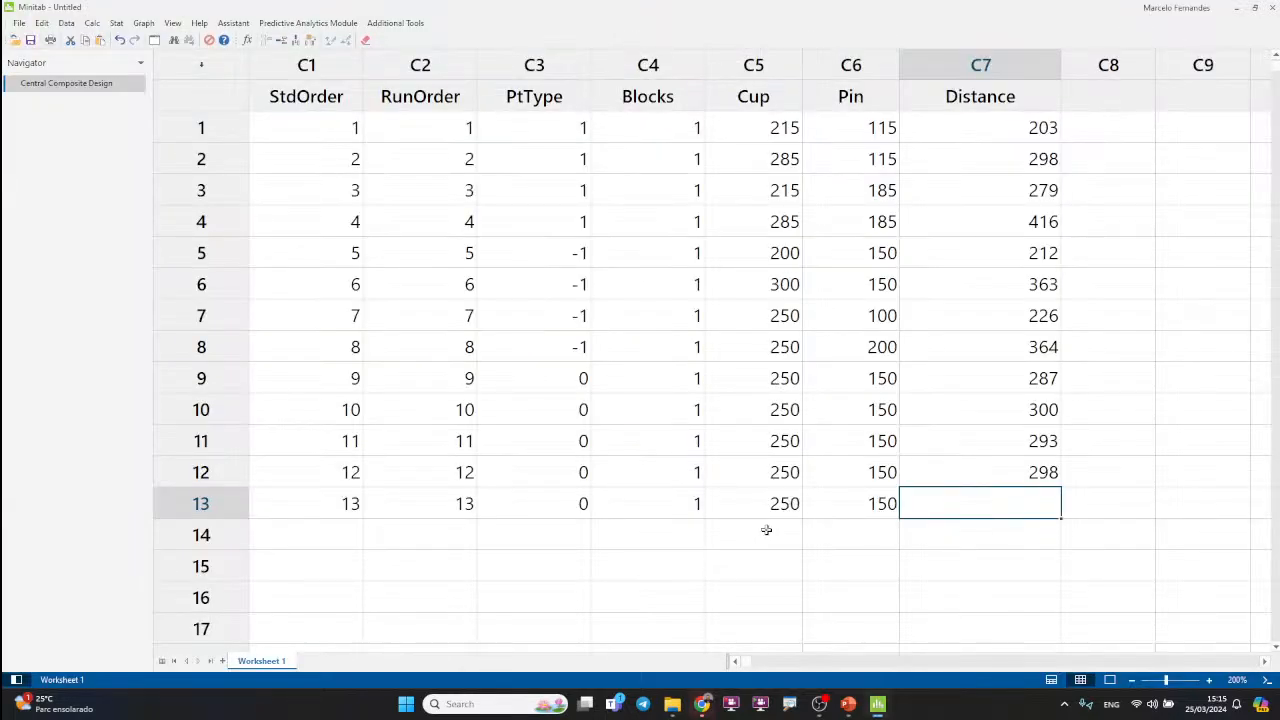
{"action": "type", "text": "302"}
{"action": "left_click", "coordinate": [1148, 450]}
{"action": "left_click", "coordinate": [1186, 432]}
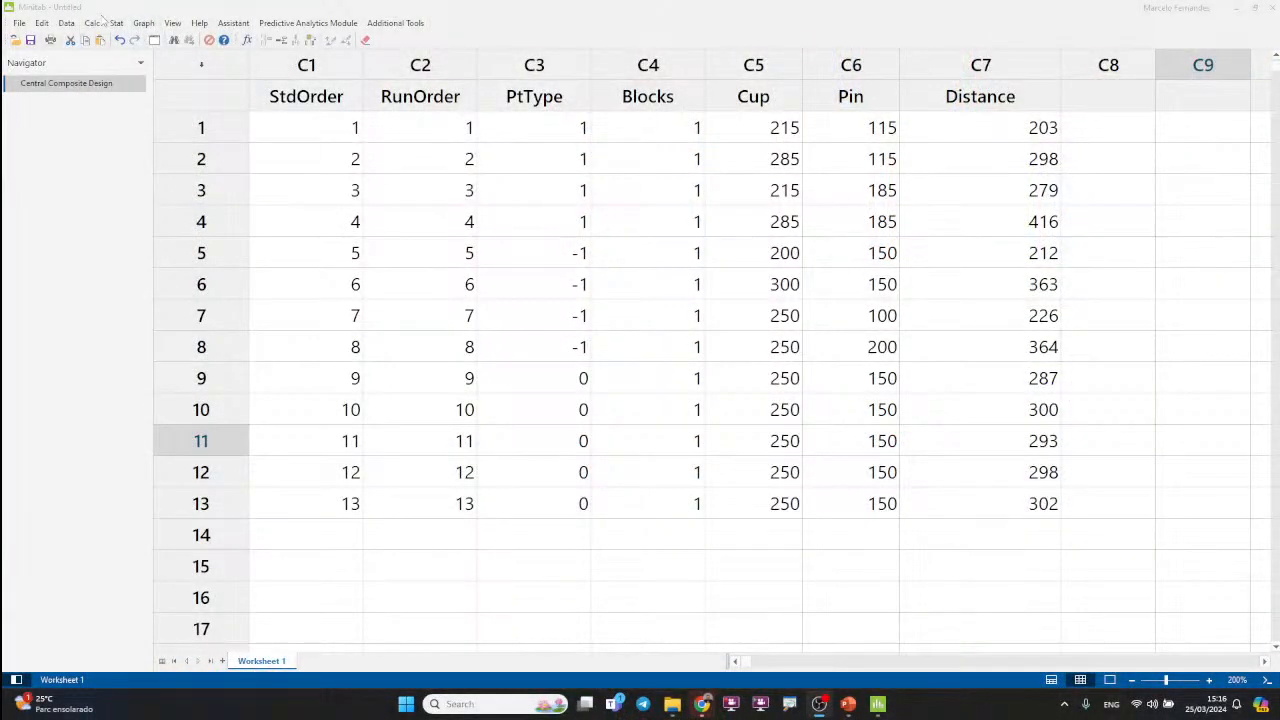
Step: Analyze the response surface design with Distance as the response, keeping the default terms and options
{"action": "left_click", "coordinate": [118, 23]}
{"action": "mouse_move", "coordinate": [160, 82]}
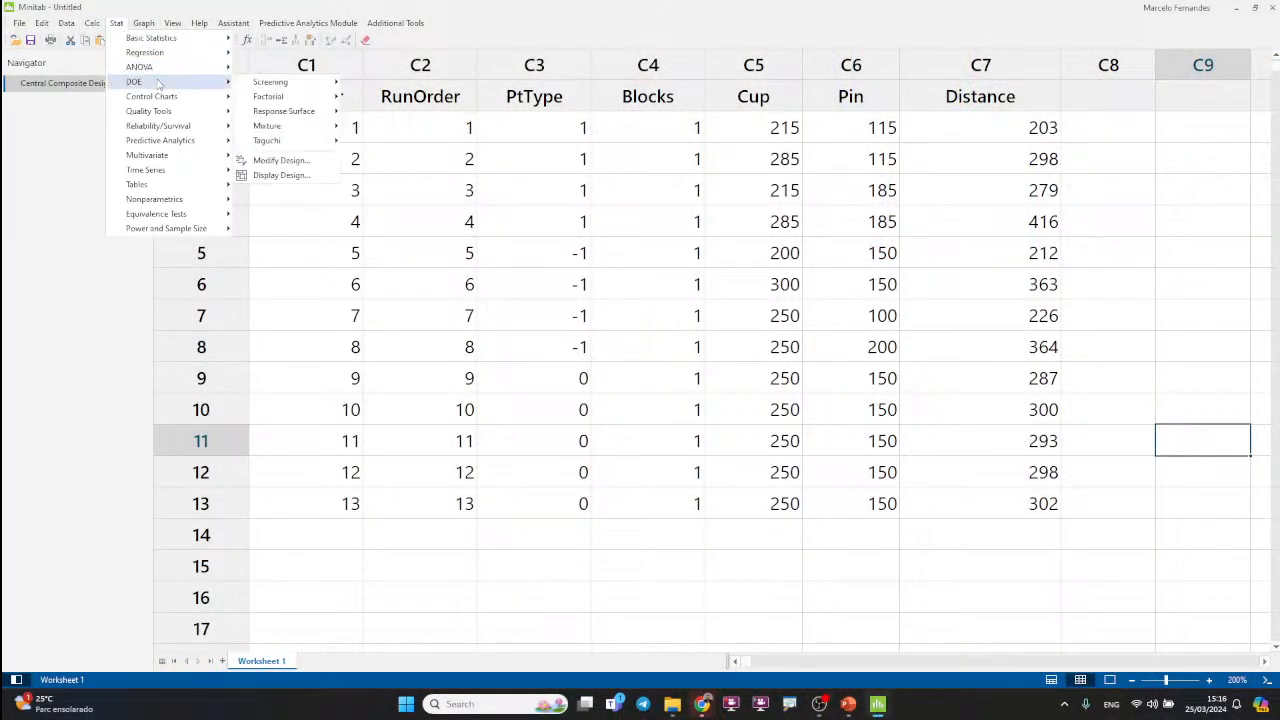
{"action": "mouse_move", "coordinate": [316, 118]}
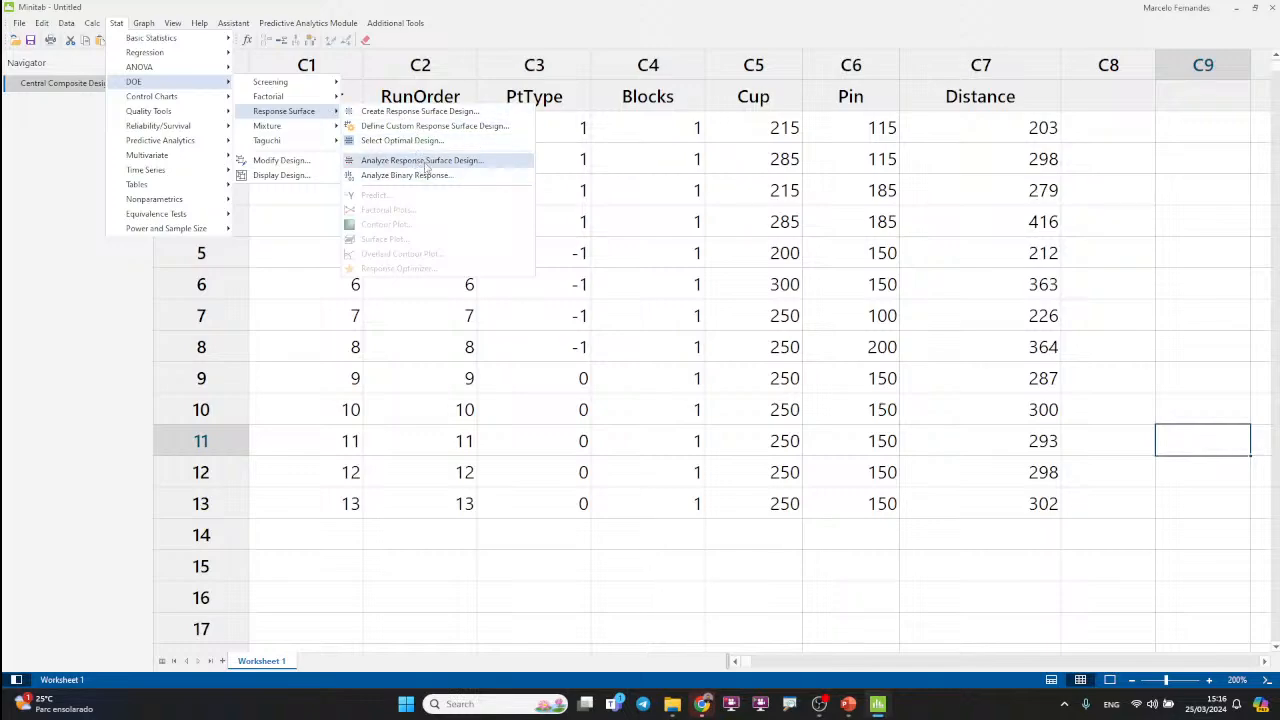
{"action": "left_click", "coordinate": [424, 161]}
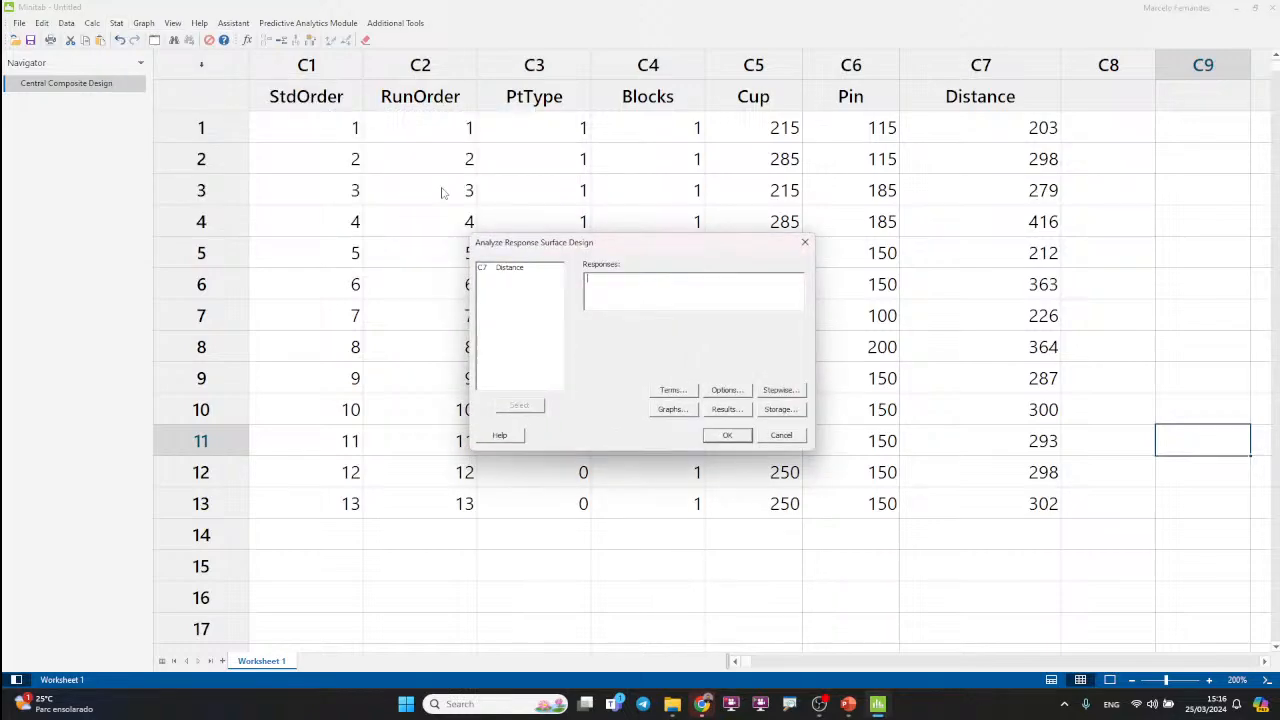
{"action": "double_click", "coordinate": [510, 268]}
{"action": "left_click", "coordinate": [728, 436]}
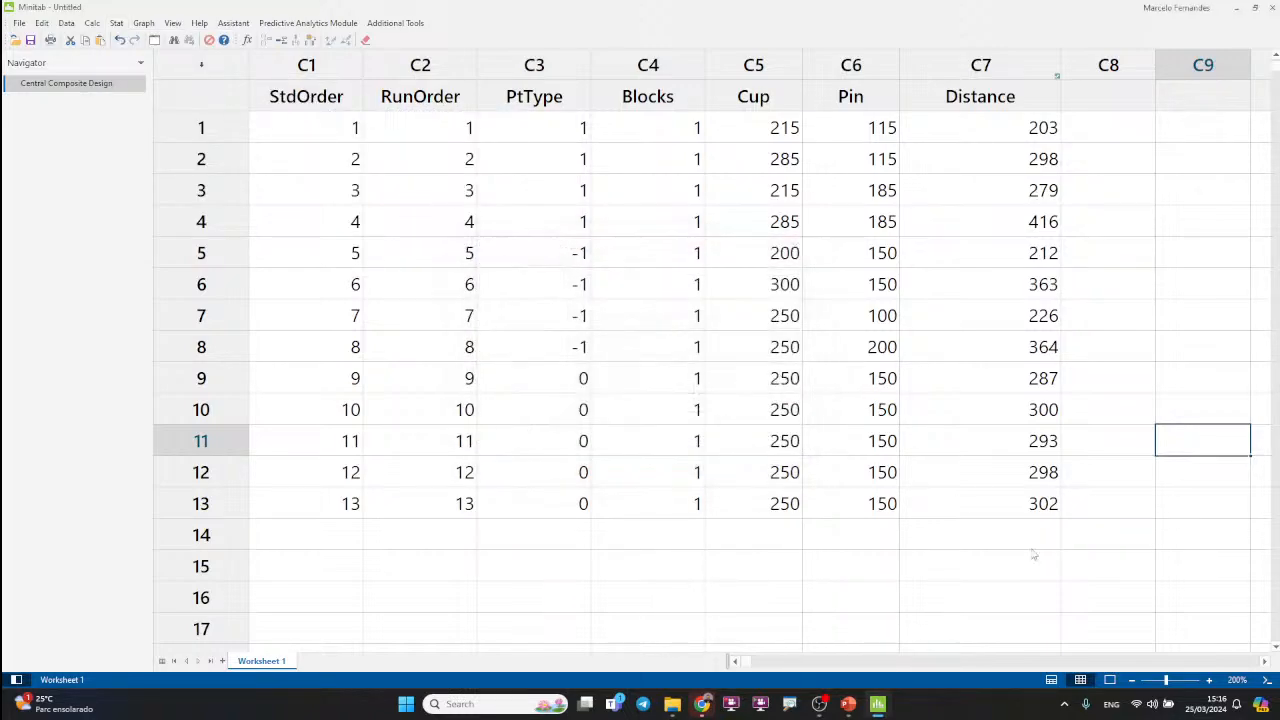
Step: Show only the output without the worksheet, and enlarge the response surface regression report to 270%
{"action": "left_click", "coordinate": [1110, 681]}
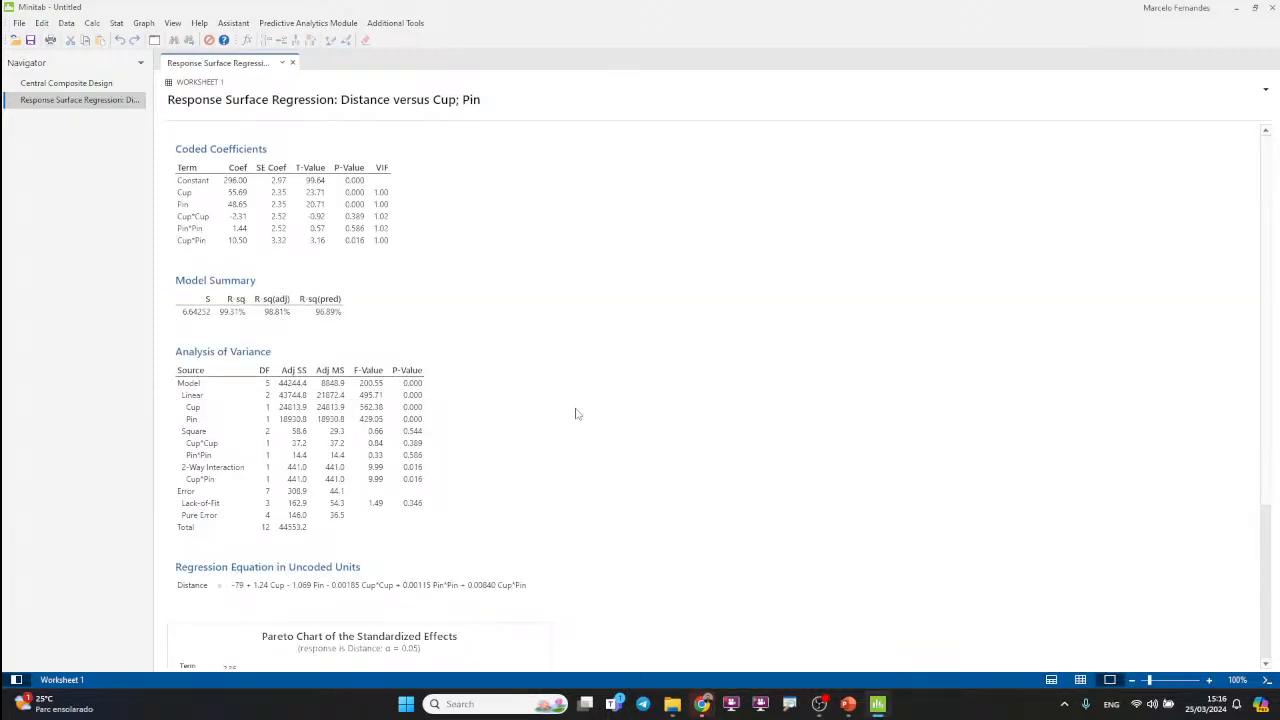
{"action": "scroll", "coordinate": [645, 437], "scroll_direction": "up", "scroll_amount": 4, "text": "ctrl"}
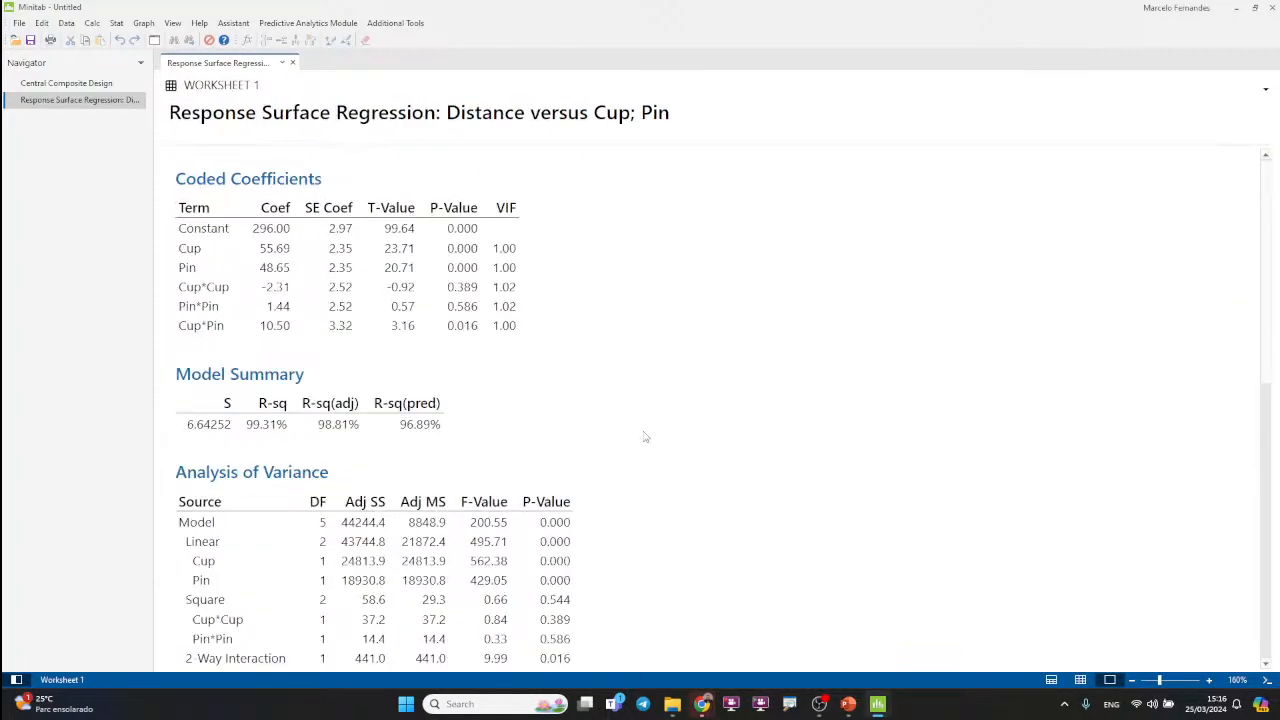
{"action": "scroll", "coordinate": [783, 363], "scroll_direction": "down", "scroll_amount": 6}
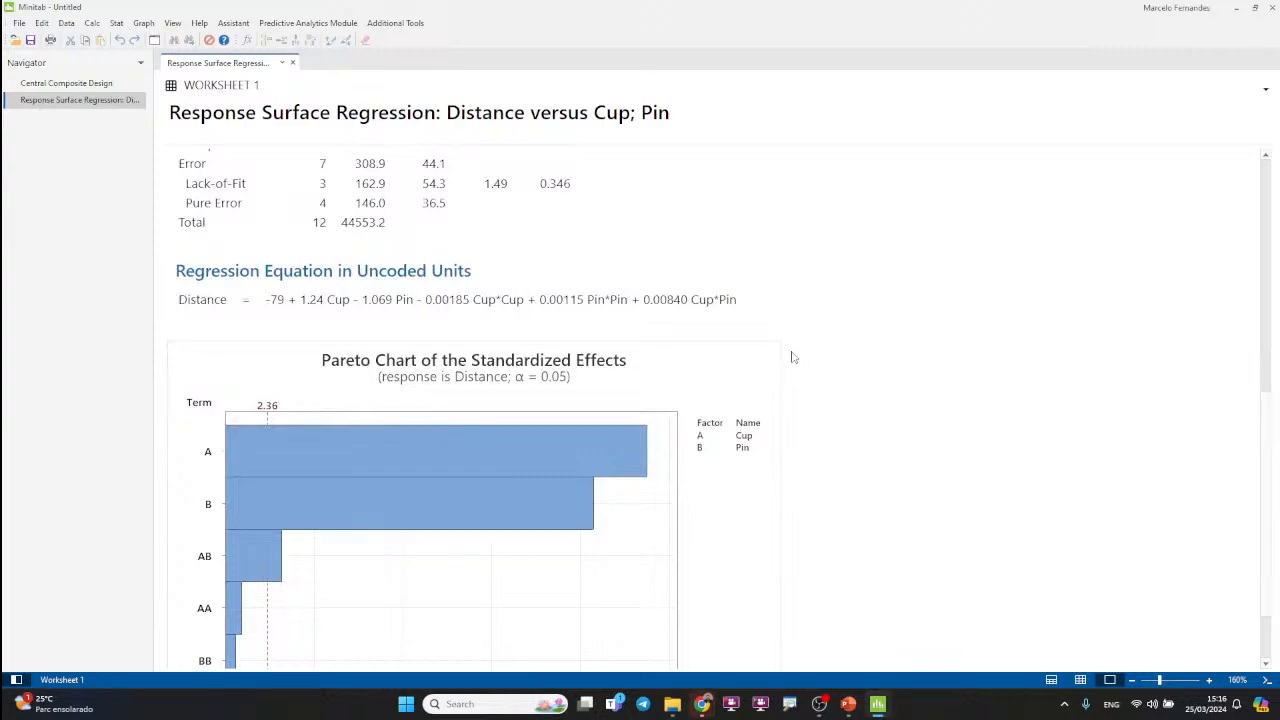
{"action": "scroll", "coordinate": [792, 357], "scroll_direction": "up", "scroll_amount": 5, "text": "ctrl"}
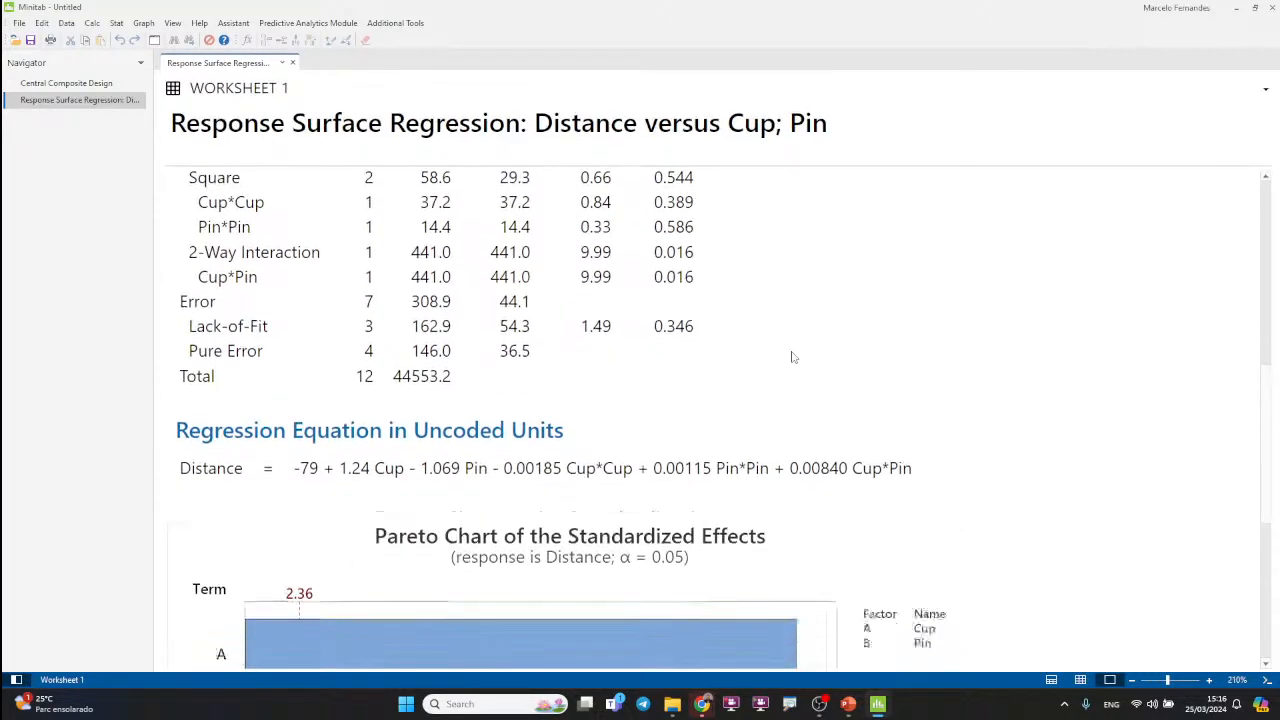
{"action": "scroll", "coordinate": [792, 357], "scroll_direction": "up", "scroll_amount": 3, "text": "ctrl"}
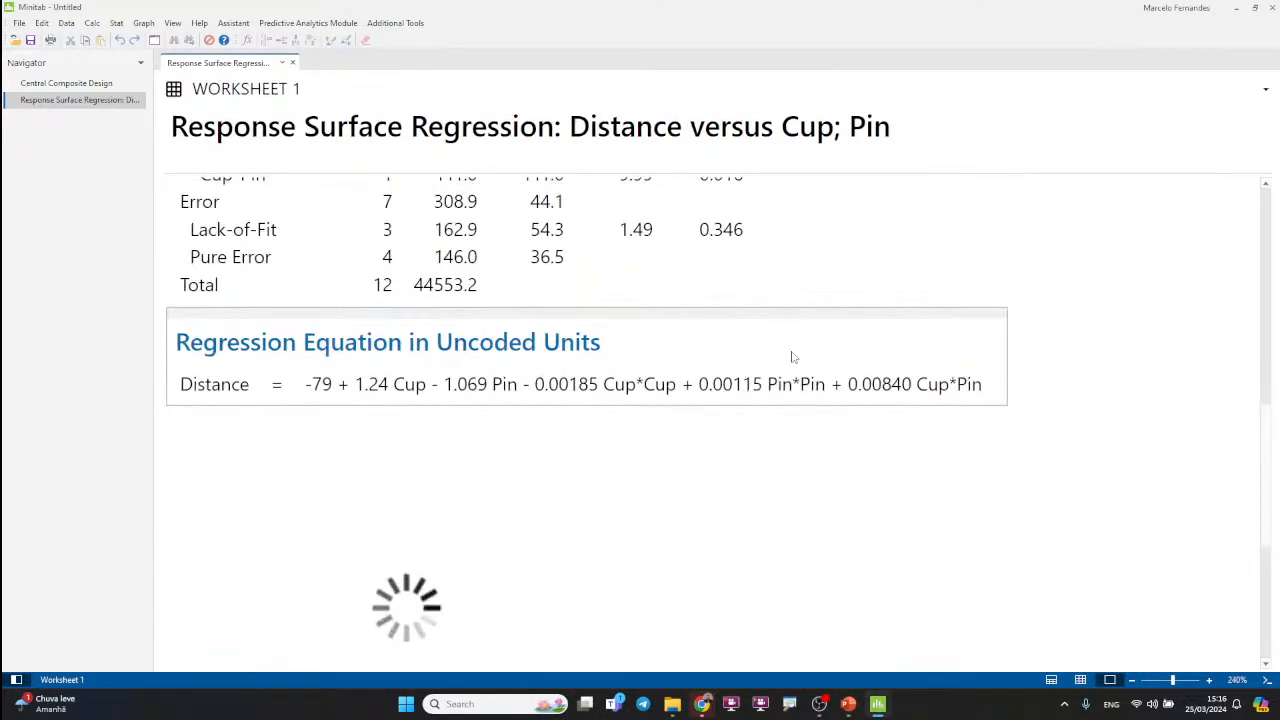
{"action": "scroll", "coordinate": [792, 357], "scroll_direction": "up", "scroll_amount": 3, "text": "ctrl"}
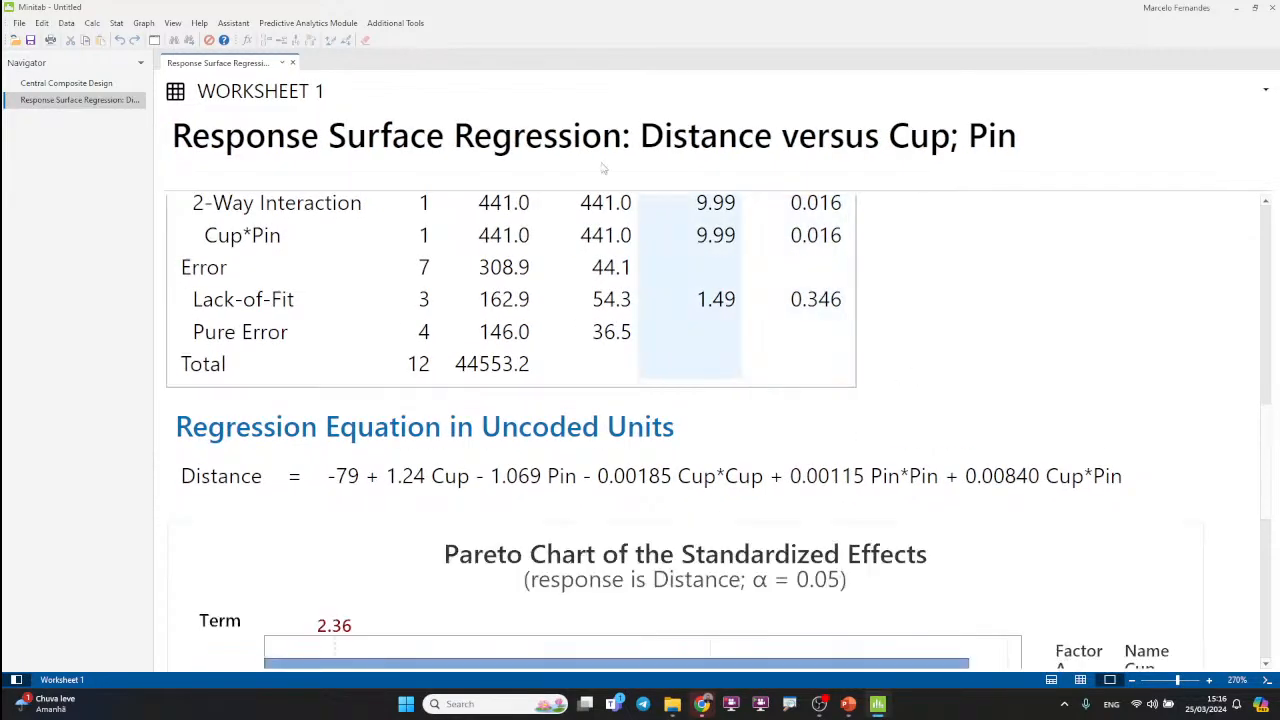
Step: Hide the Navigator and enlarge the report to 300% with the regression equation in uncoded units in view
{"action": "left_click", "coordinate": [172, 23]}
{"action": "left_click", "coordinate": [197, 38]}
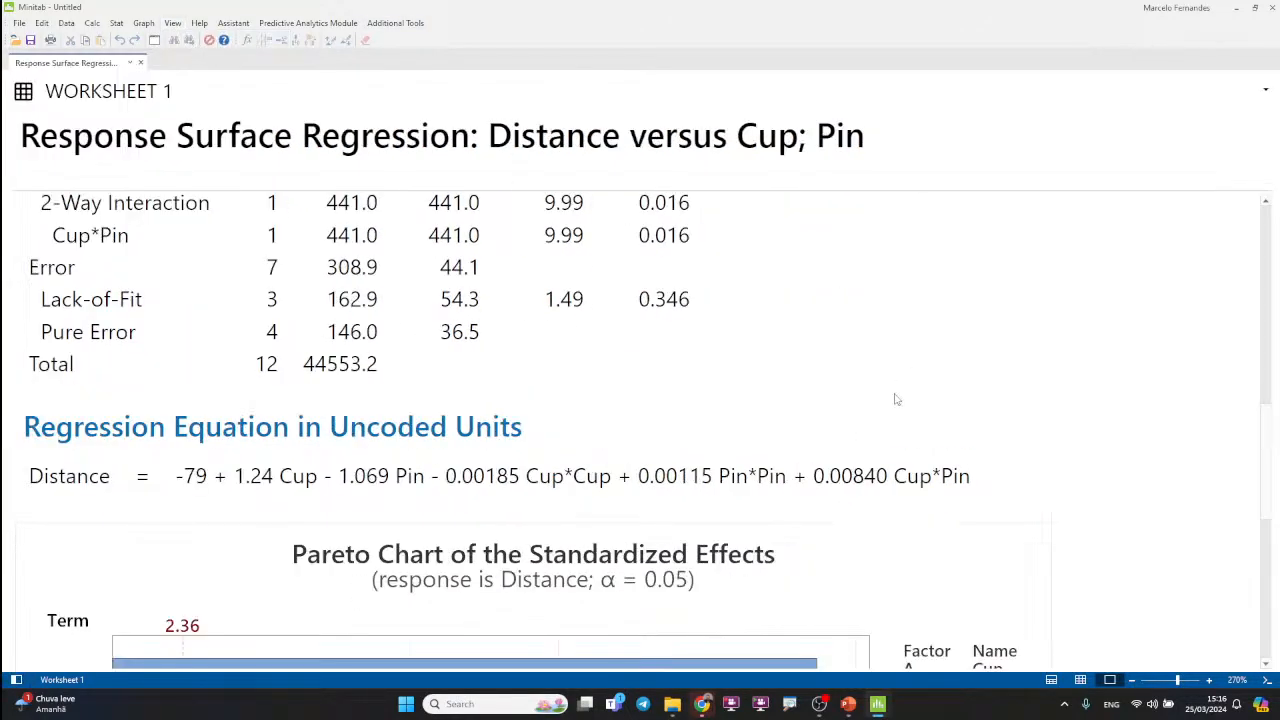
{"action": "scroll", "coordinate": [1025, 405], "scroll_direction": "up", "scroll_amount": 3, "text": "ctrl"}
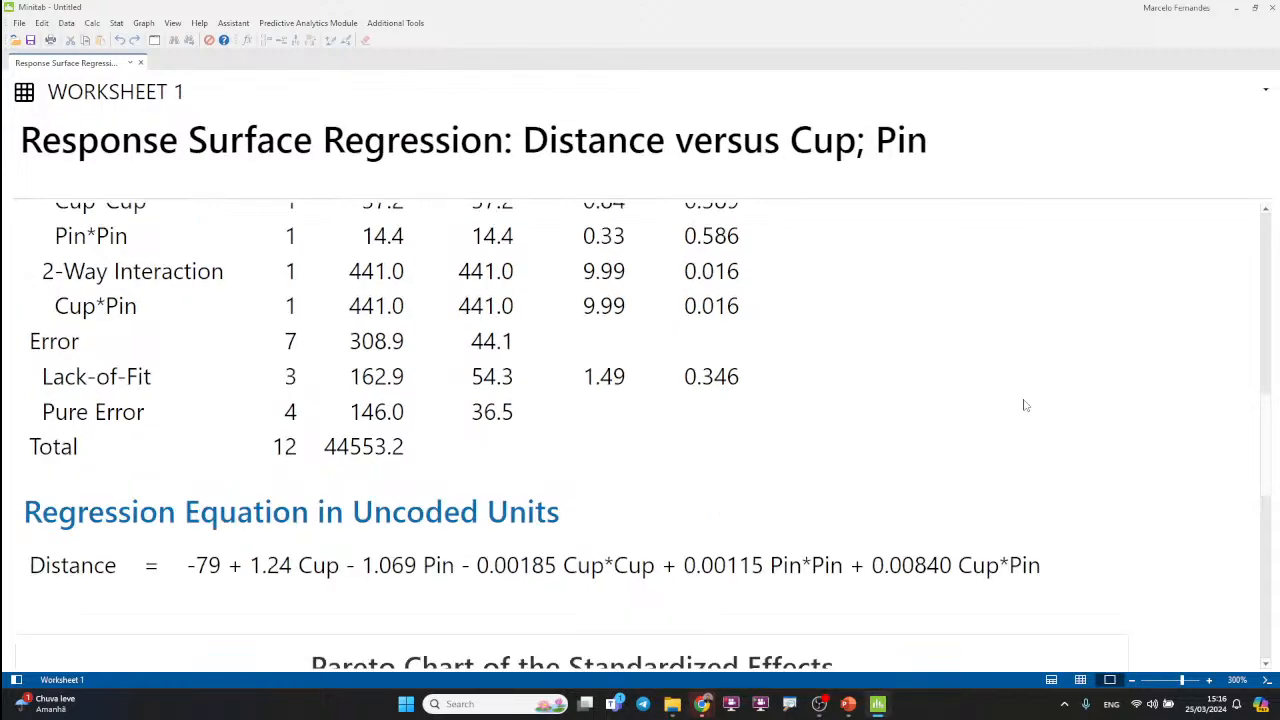
{"action": "scroll", "coordinate": [680, 400], "scroll_direction": "down", "scroll_amount": 3}
{"action": "scroll", "coordinate": [450, 440], "scroll_direction": "up", "scroll_amount": 4}
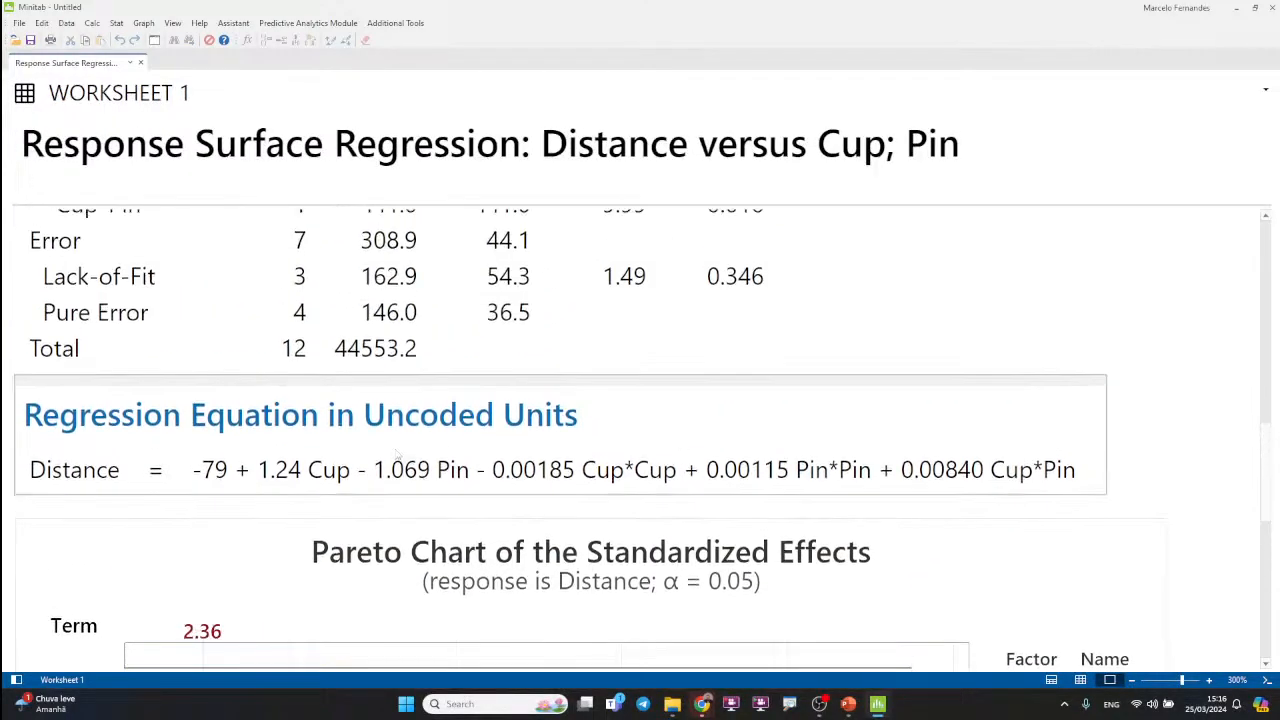
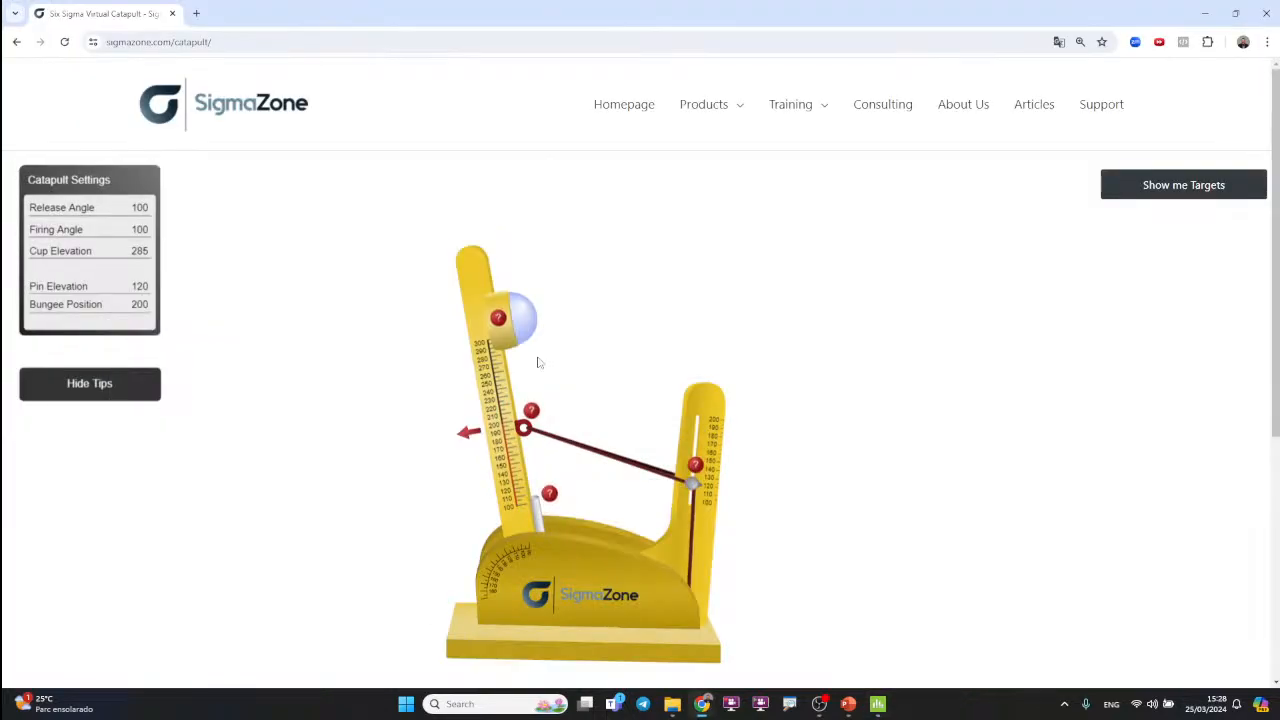
Step: Set the catapult's cup elevation to 284 and pin elevation to 108, and check both against the optimized settings in Minitab
{"action": "mouse_move", "coordinate": [501, 336]}
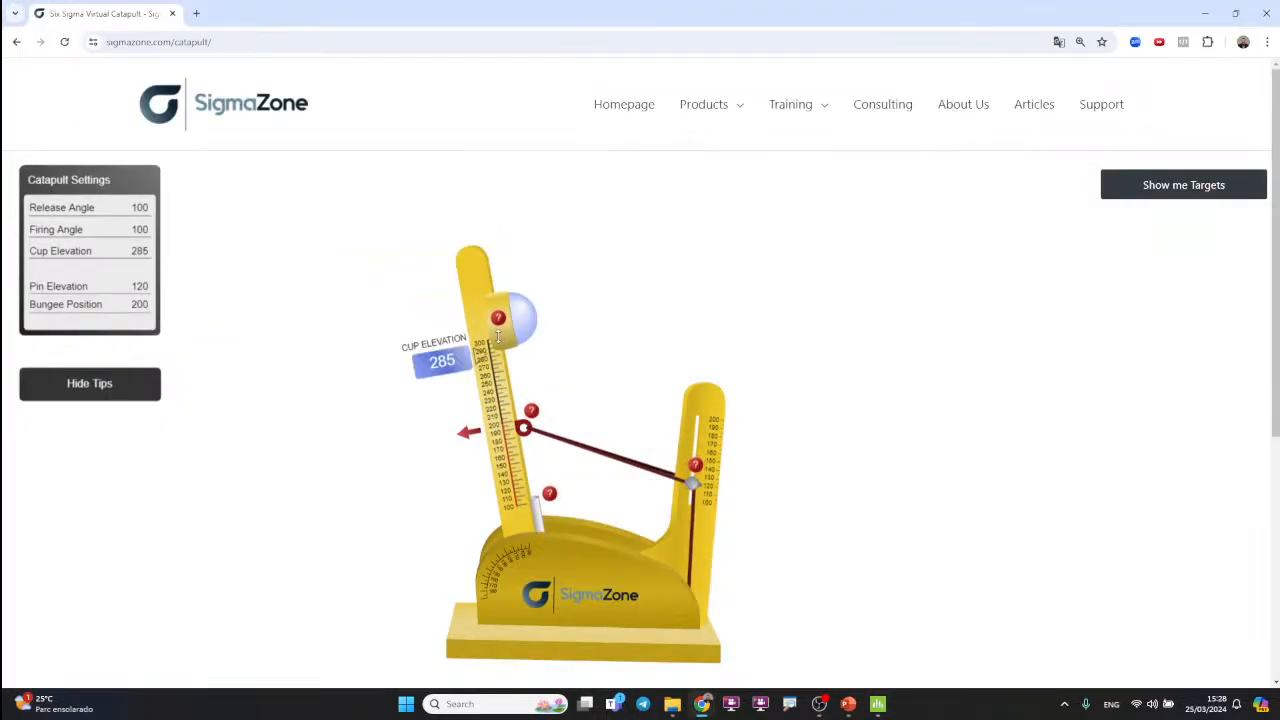
{"action": "left_click_drag", "start_coordinate": [498, 336], "coordinate": [498, 337]}
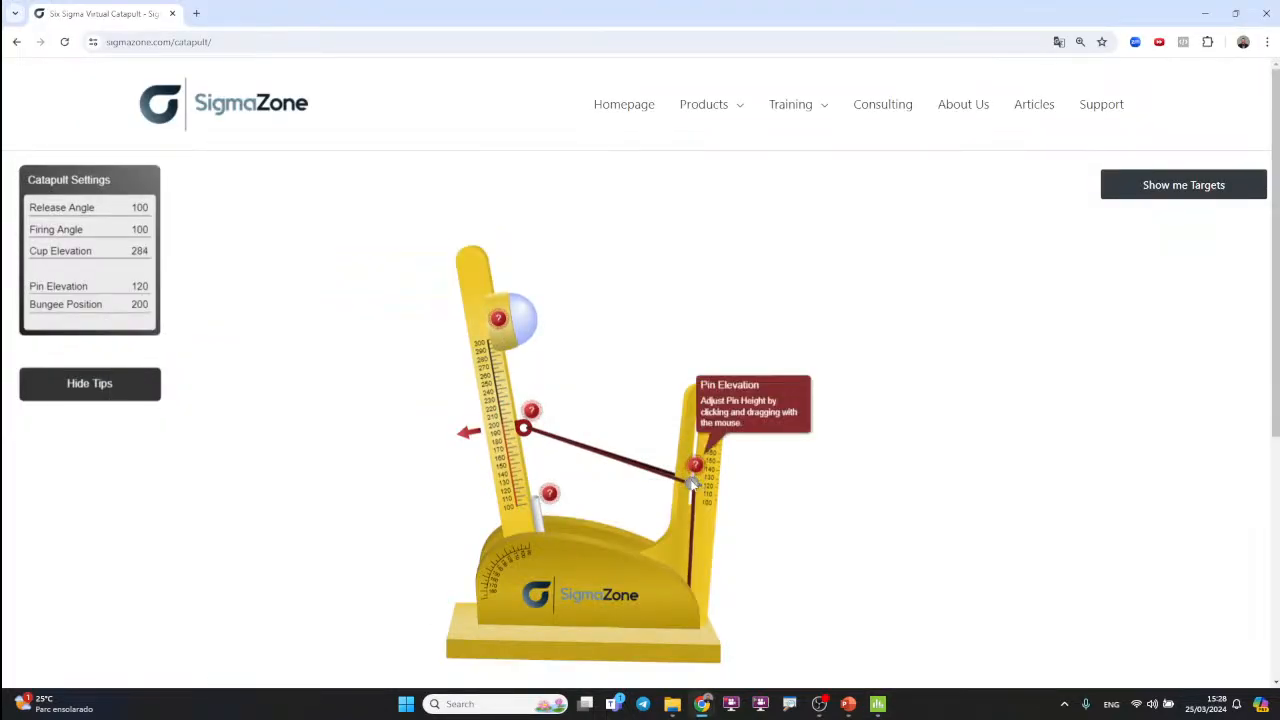
{"action": "mouse_move", "coordinate": [689, 480]}
{"action": "mouse_move", "coordinate": [689, 482]}
{"action": "left_mouse_down"}
{"action": "mouse_move", "coordinate": [697, 439]}
{"action": "mouse_move", "coordinate": [693, 492]}
{"action": "left_mouse_up"}
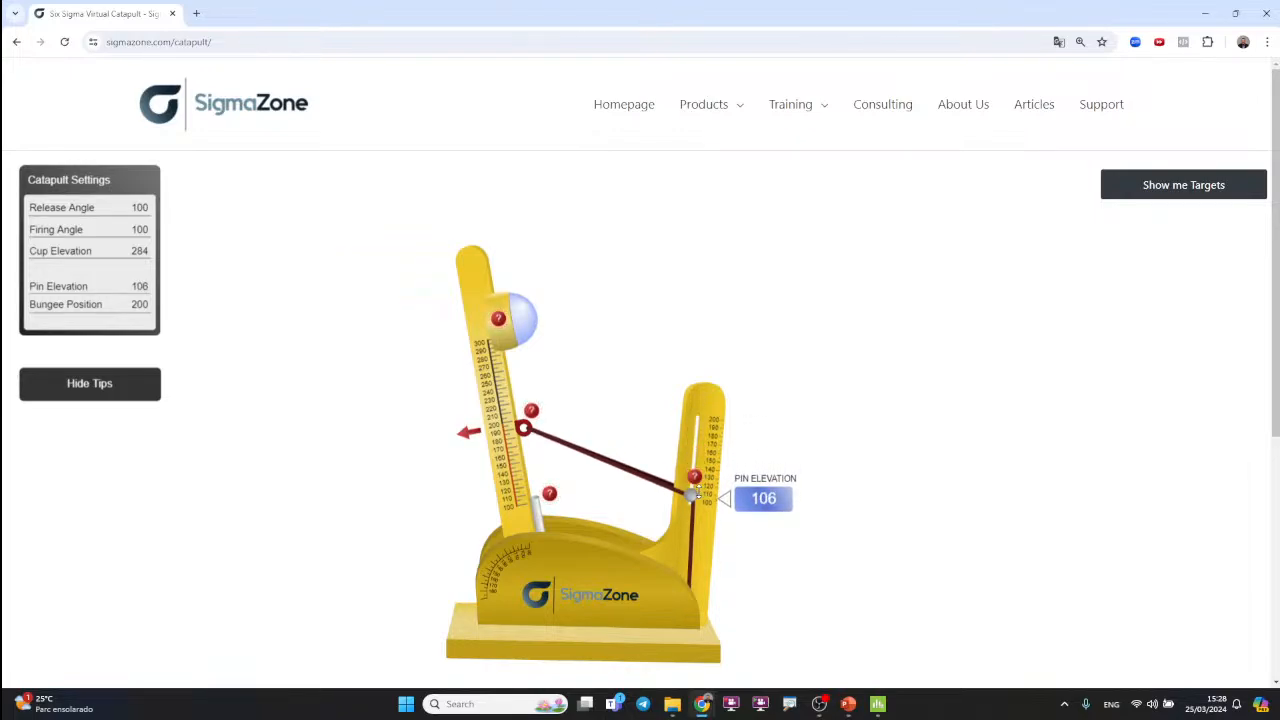
{"action": "left_click_drag", "start_coordinate": [693, 493], "coordinate": [707, 496]}
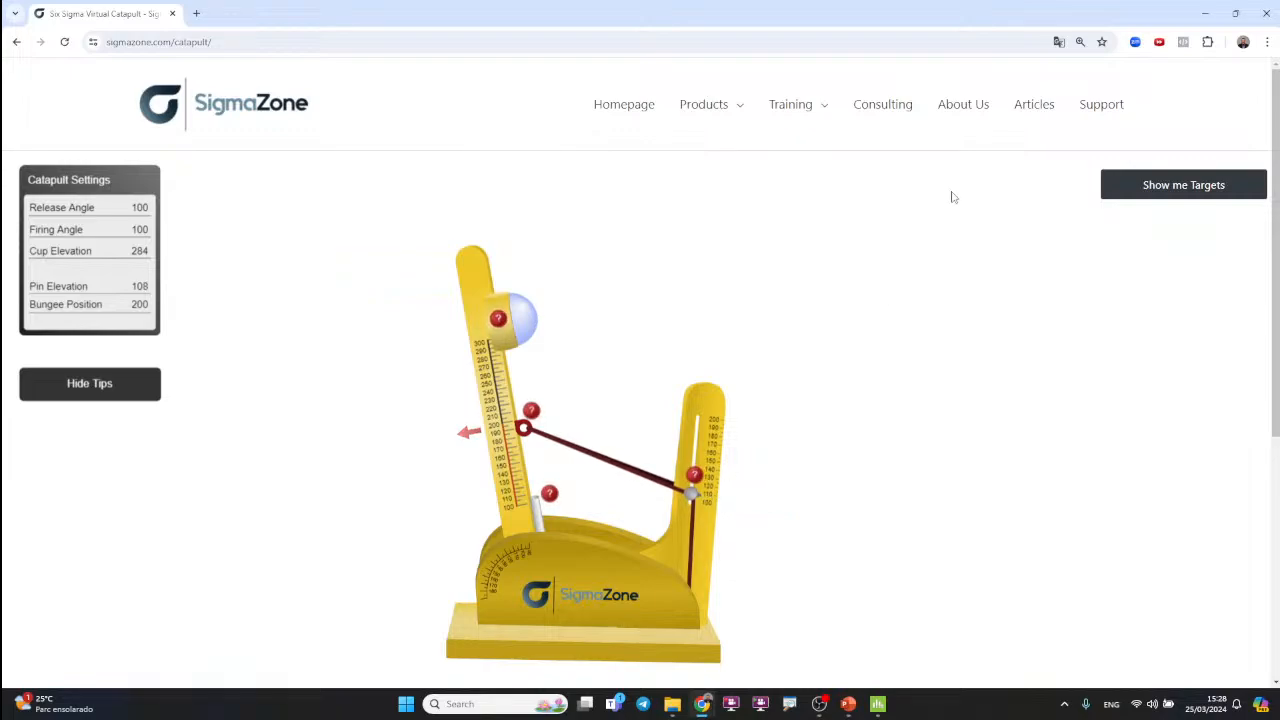
{"action": "key", "text": "alt+Tab"}
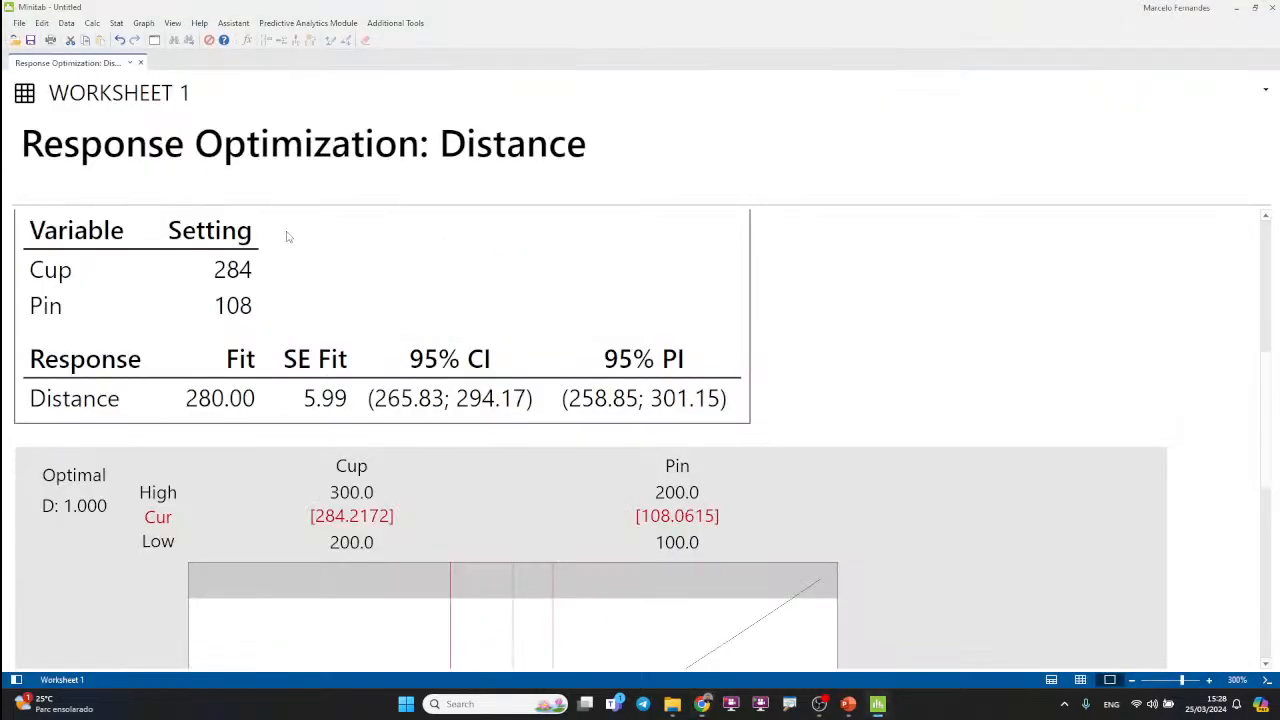
{"action": "key", "text": "alt+Tab"}
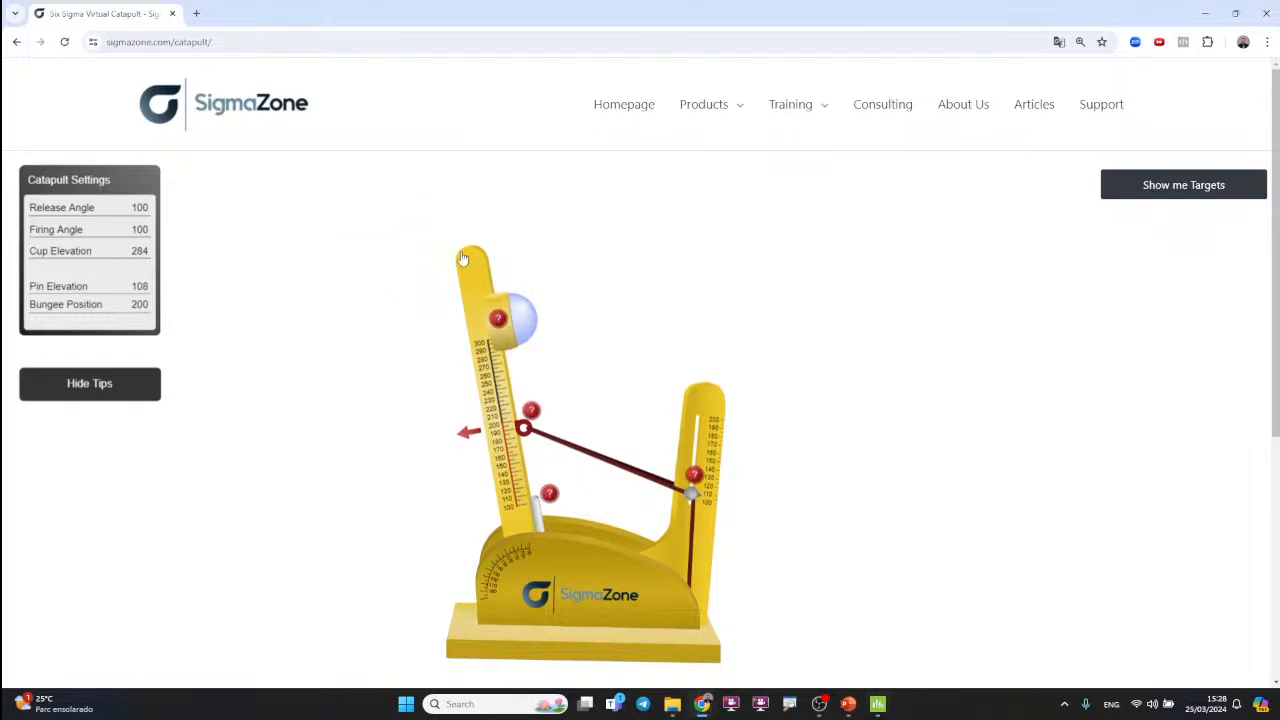
Step: Fire the catapult from a release angle of 185, circle the ball's landing spot on the tape measure, and reset the catapult
{"action": "left_click_drag", "start_coordinate": [471, 264], "coordinate": [200, 610]}
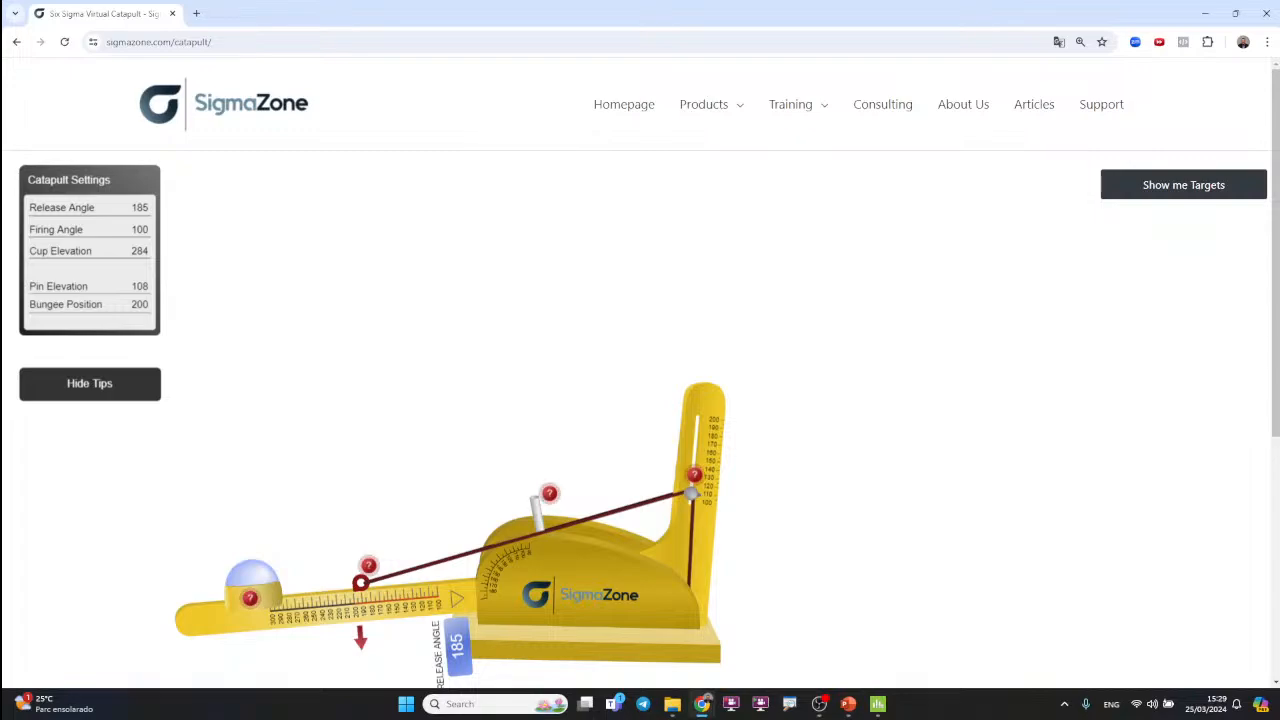
{"action": "left_click_drag", "start_coordinate": [200, 610], "coordinate": [200, 610]}
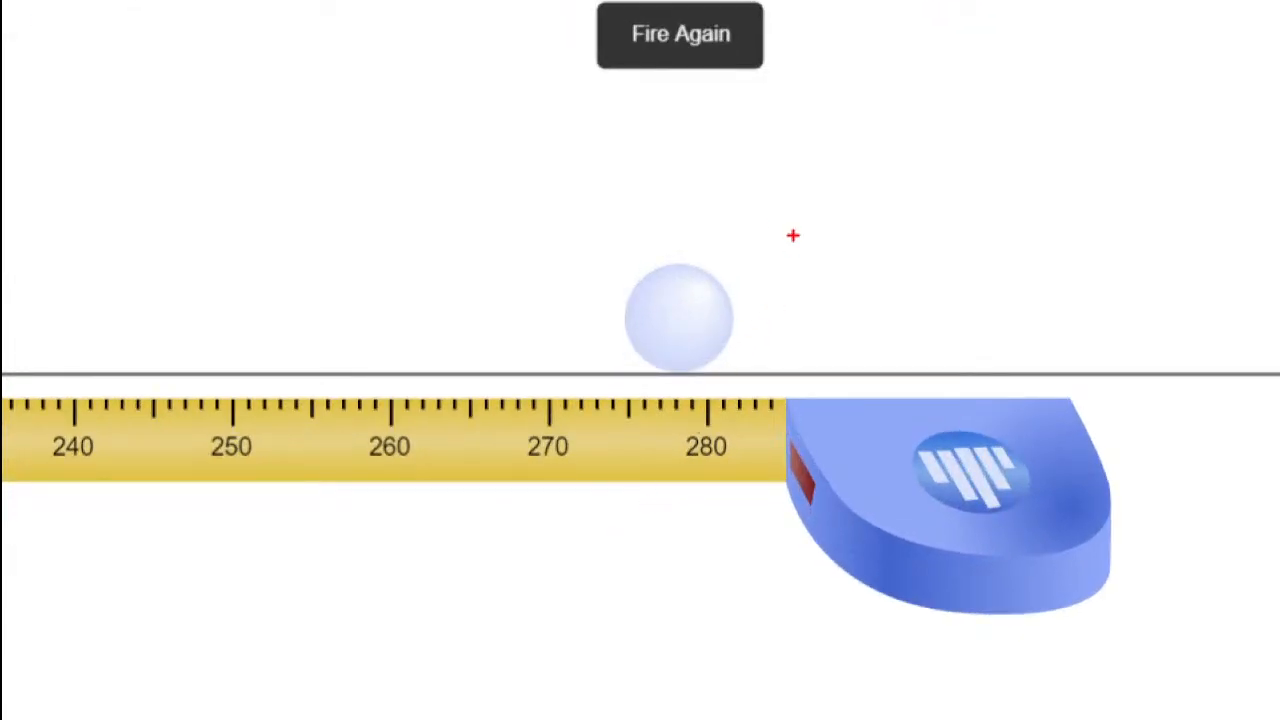
{"action": "mouse_move", "coordinate": [730, 194]}
{"action": "left_mouse_down"}
{"action": "mouse_move", "coordinate": [506, 322]}
{"action": "mouse_move", "coordinate": [720, 530]}
{"action": "mouse_move", "coordinate": [742, 214]}
{"action": "mouse_move", "coordinate": [708, 184]}
{"action": "left_mouse_up"}
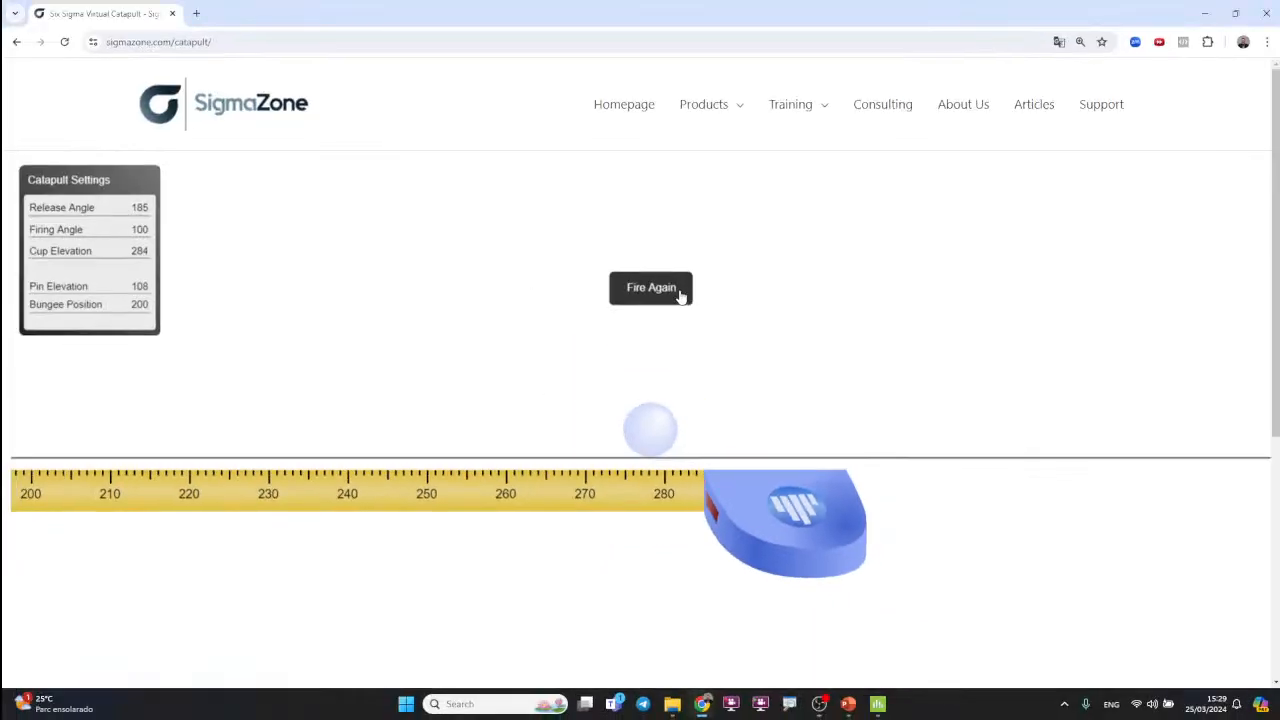
{"action": "left_click", "coordinate": [680, 34]}
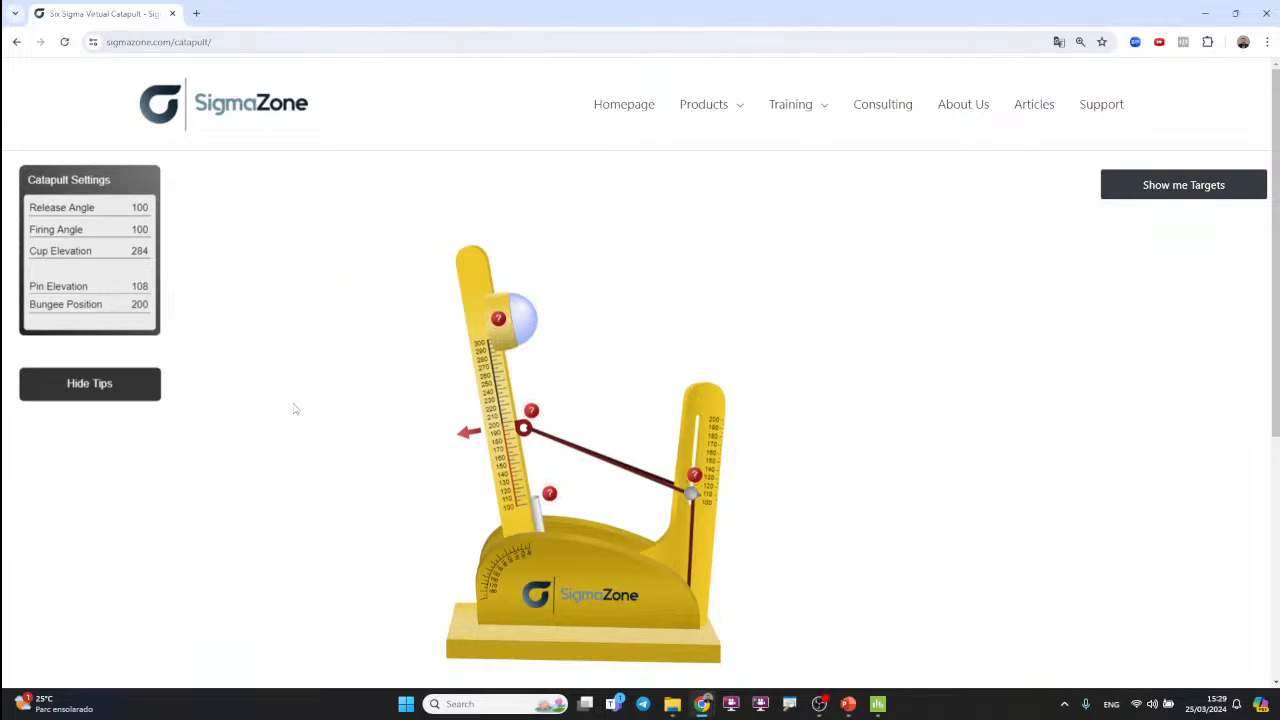
Step: Switch to Minitab and rerun the Response Optimizer with a Distance target of 325
{"action": "key", "text": "alt+Tab"}
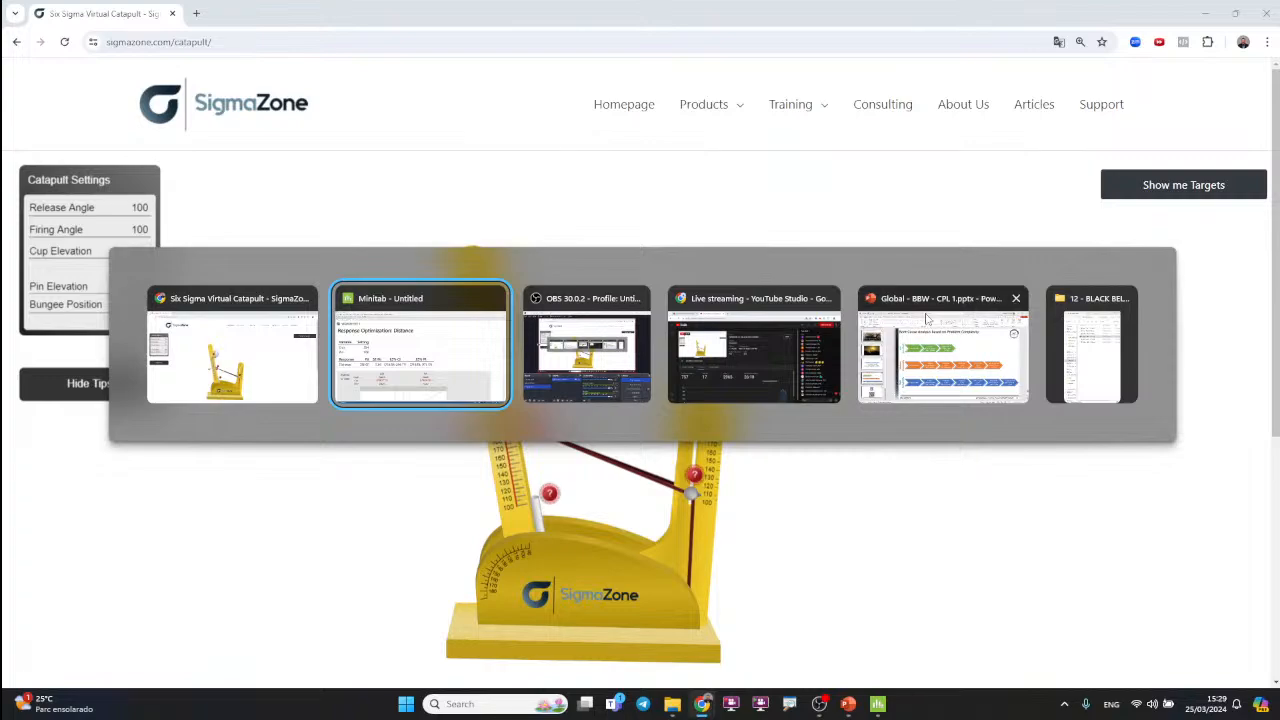
{"action": "key", "text": "ctrl+e"}
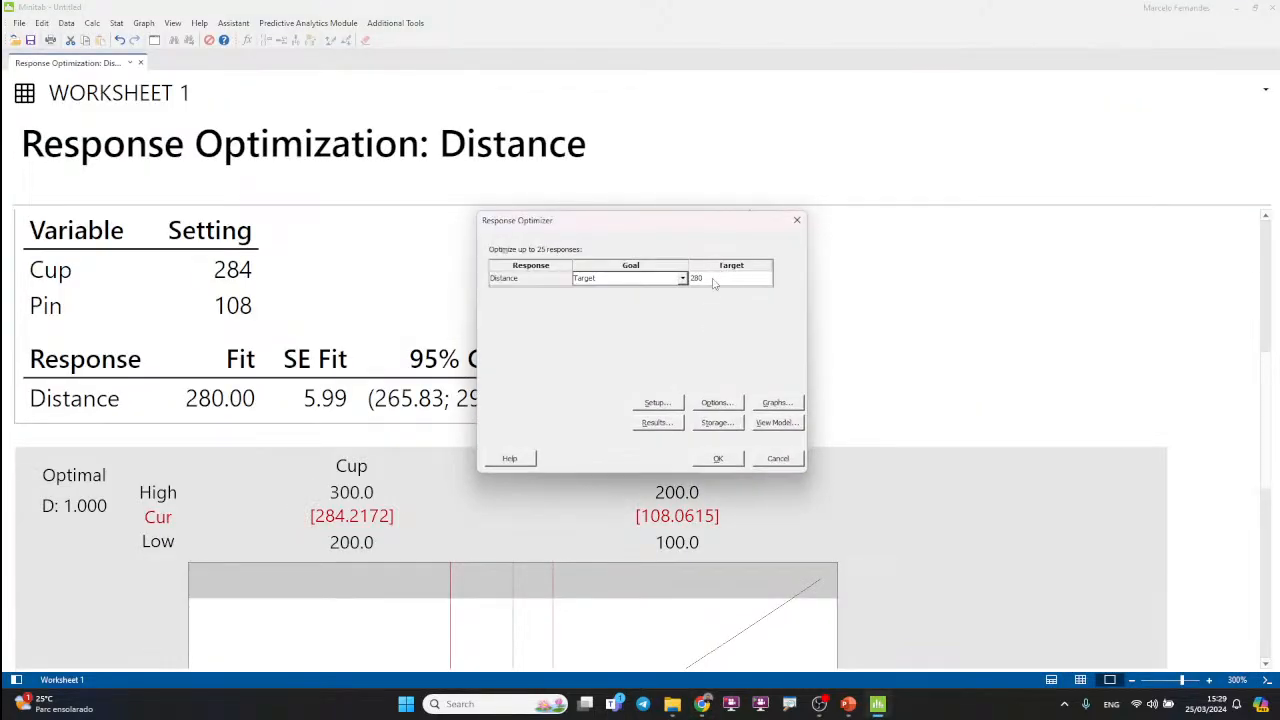
{"action": "left_click", "coordinate": [713, 279]}
{"action": "type", "text": "325"}
{"action": "key", "text": "ctrl+1"}
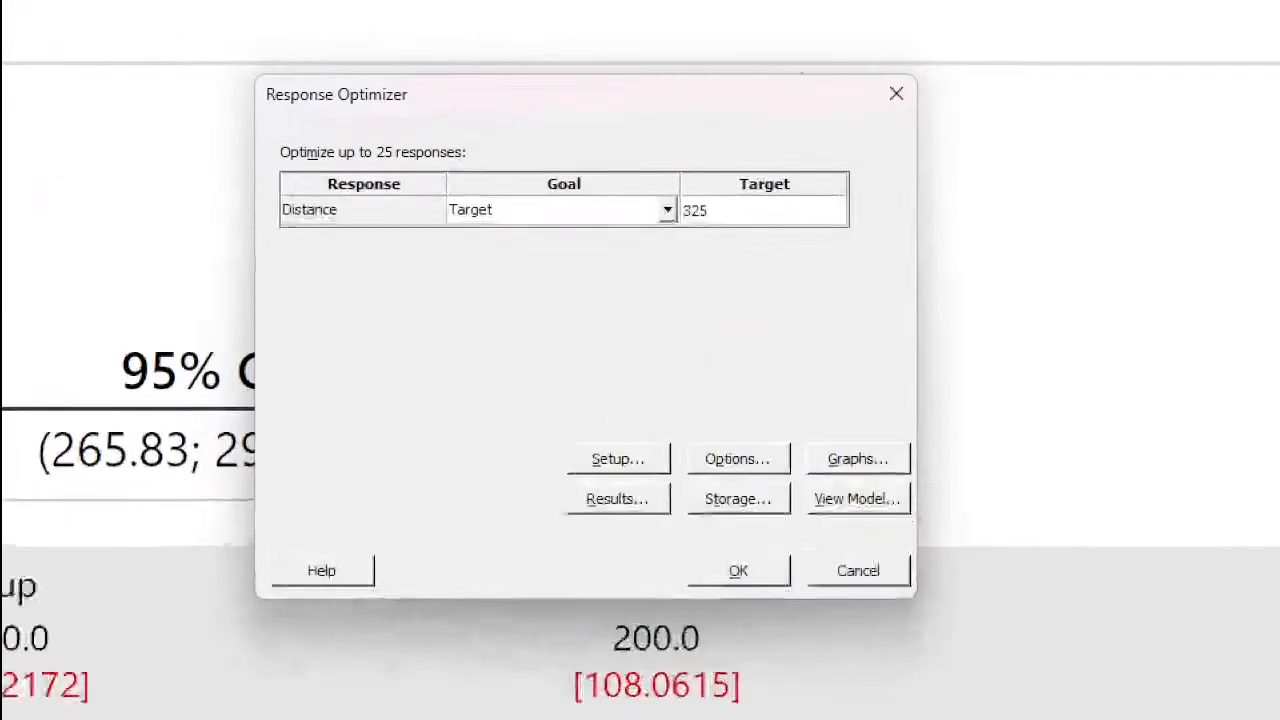
{"action": "left_click", "coordinate": [700, 349]}
{"action": "left_click_drag", "start_coordinate": [697, 234], "coordinate": [718, 226]}
{"action": "key", "text": "Escape"}
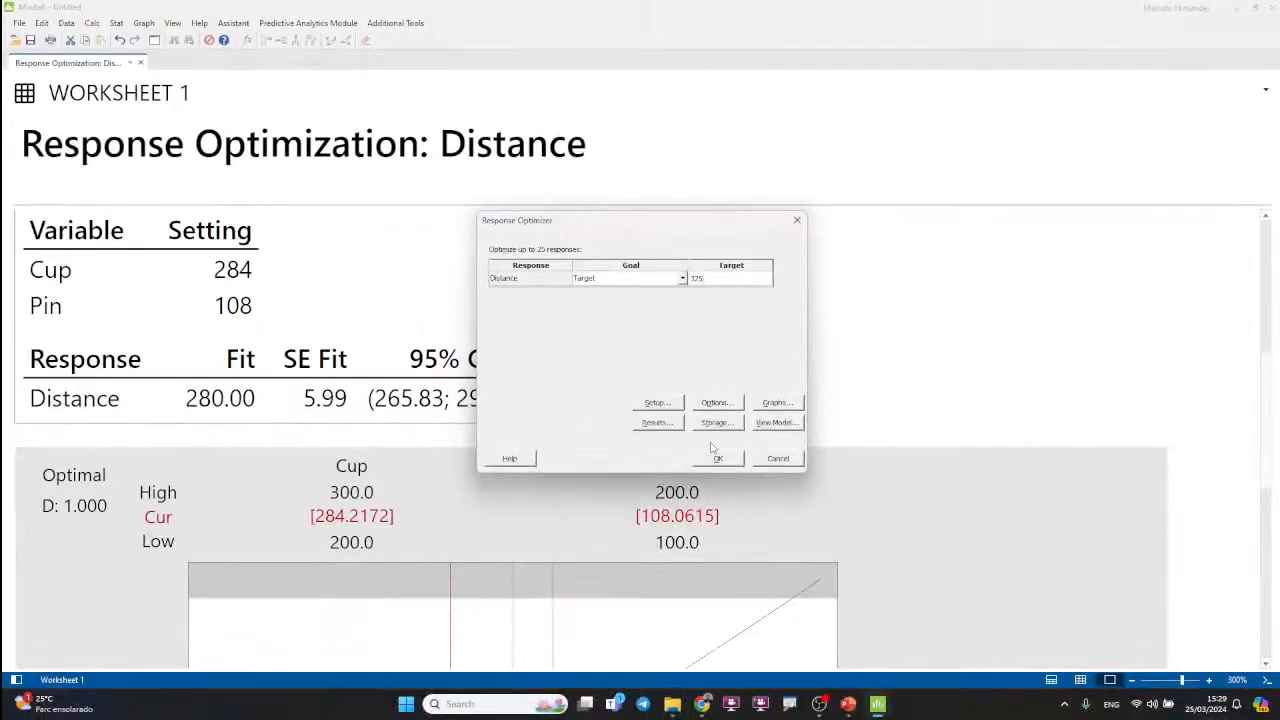
{"action": "left_click", "coordinate": [718, 459]}
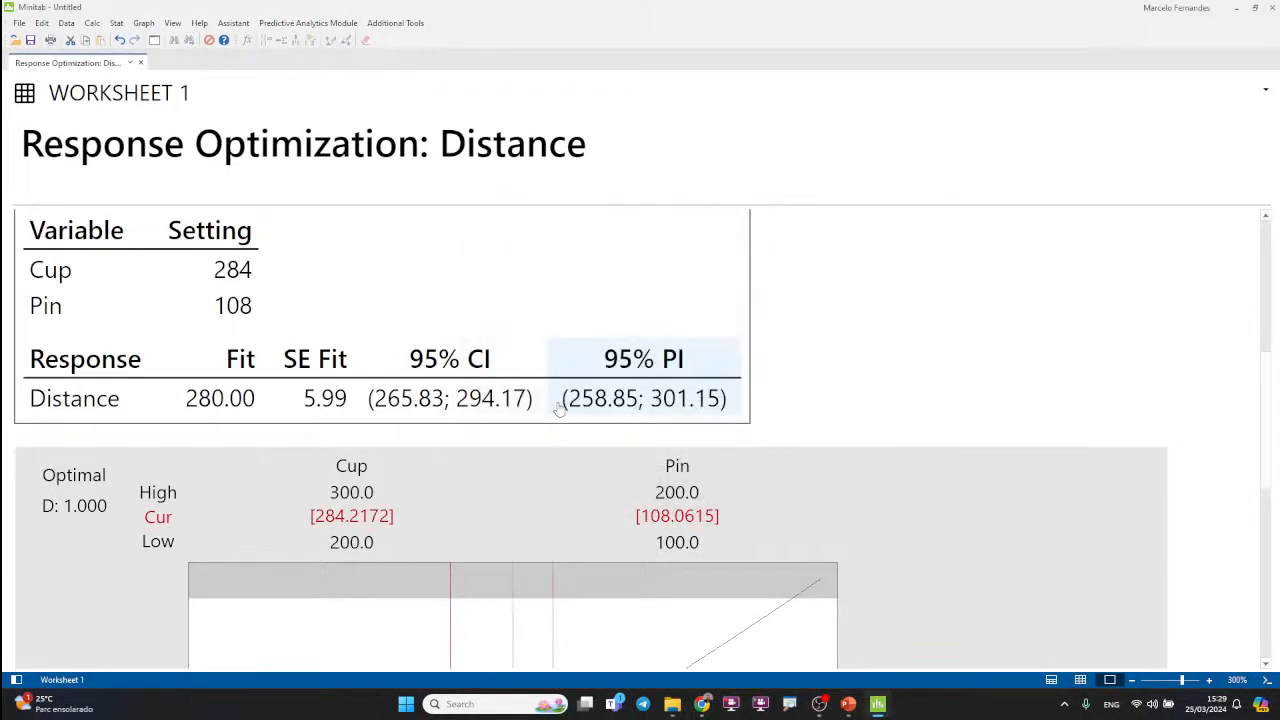
Step: Show the Setting column of the Multiple Response Prediction table for the 325 target with 0 decimal places
{"action": "scroll", "coordinate": [431, 393], "scroll_direction": "down", "scroll_amount": 5}
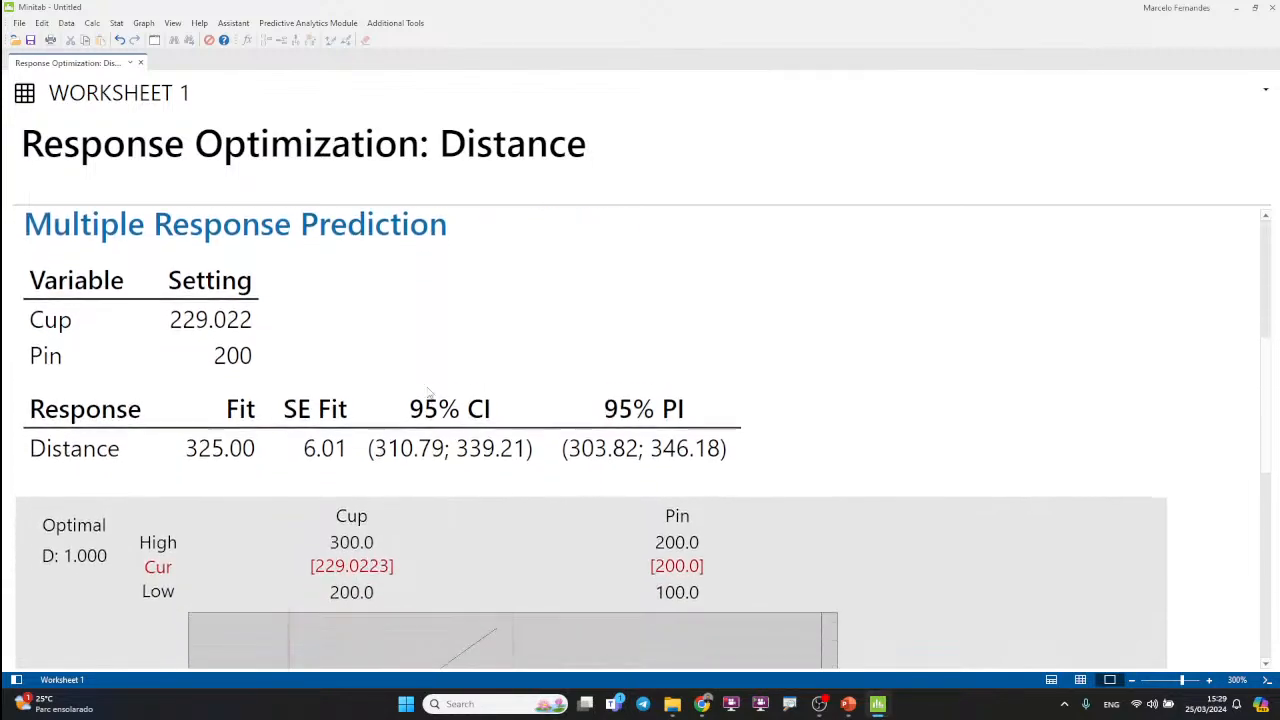
{"action": "scroll", "coordinate": [205, 310], "scroll_direction": "down", "scroll_amount": 1}
{"action": "right_click", "coordinate": [205, 310]}
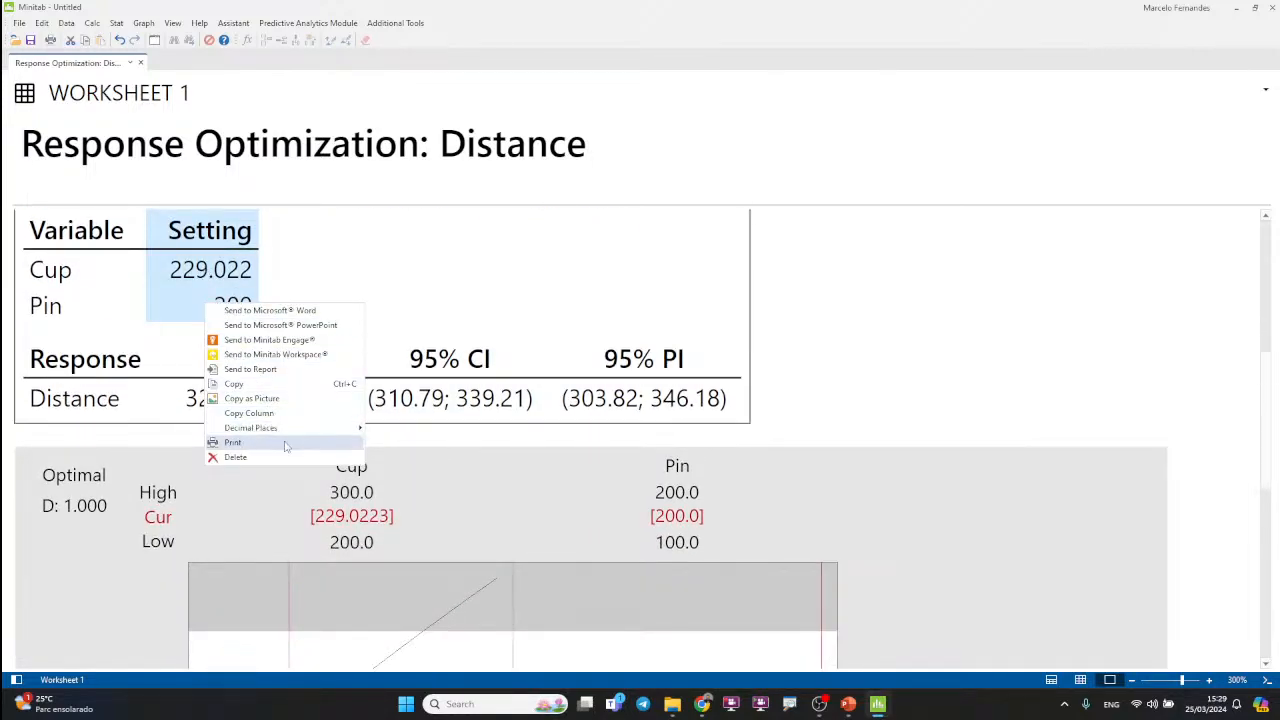
{"action": "mouse_move", "coordinate": [317, 428]}
{"action": "left_click", "coordinate": [389, 173]}
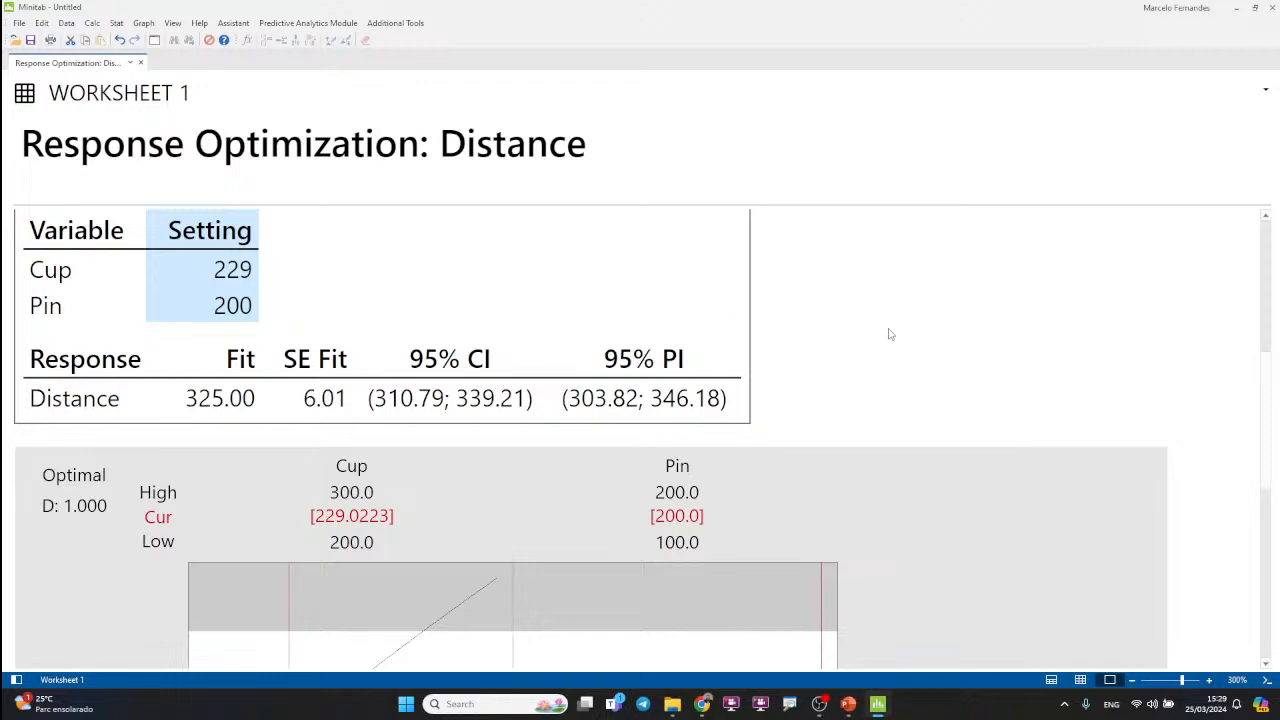
Step: Switch to the virtual catapult, set cup elevation to 229 and pin elevation to 200, and fire from a release angle of 185
{"action": "key", "text": "alt+Tab"}
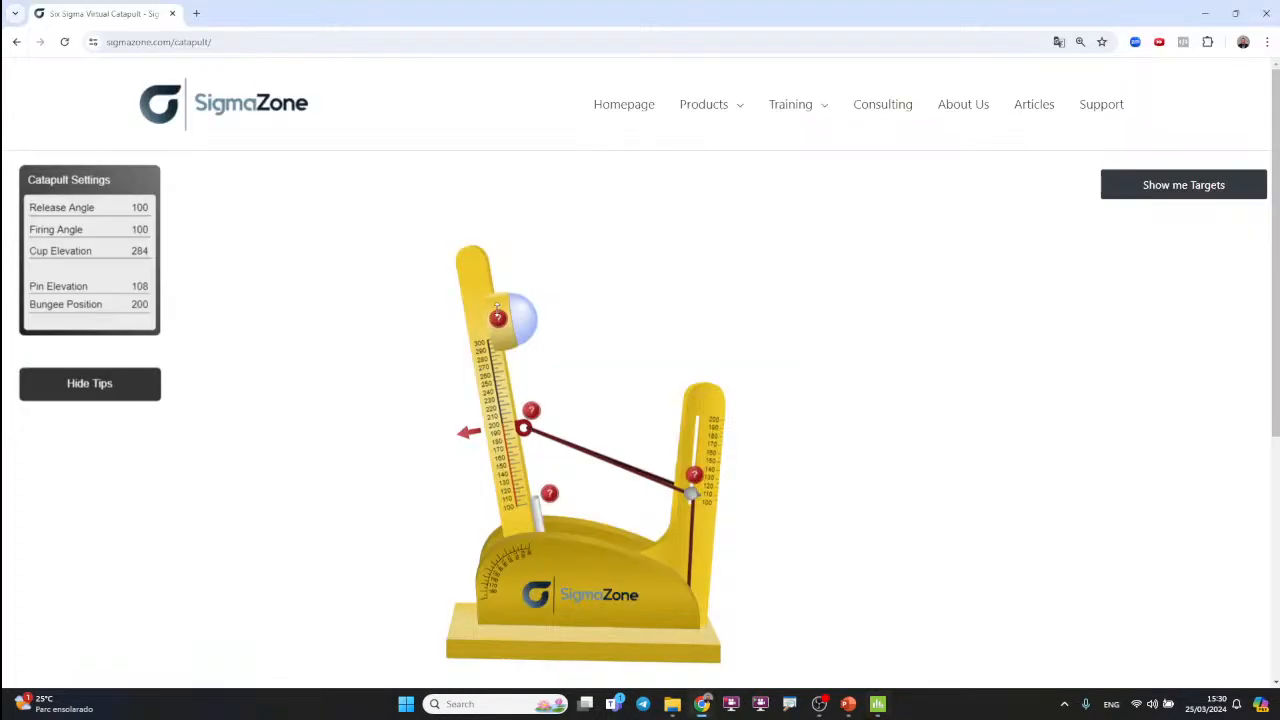
{"action": "left_click_drag", "start_coordinate": [497, 306], "coordinate": [499, 396]}
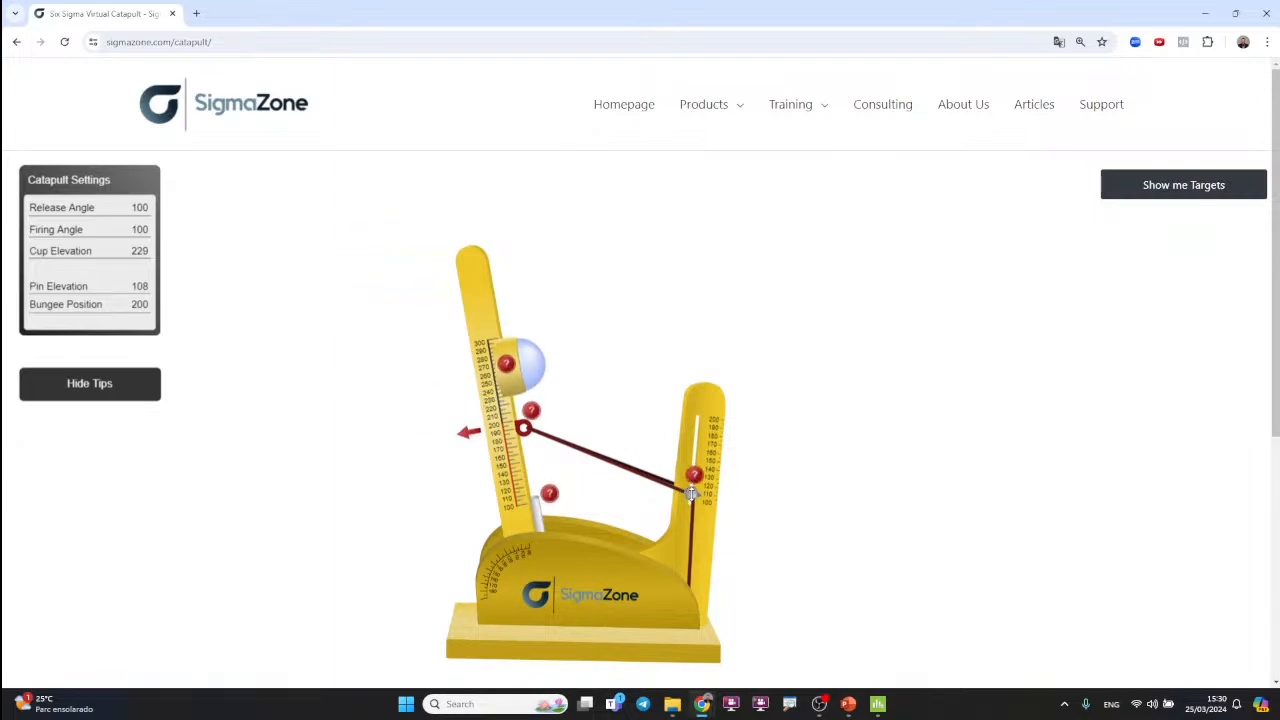
{"action": "left_click_drag", "start_coordinate": [692, 493], "coordinate": [677, 357]}
{"action": "left_click_drag", "start_coordinate": [470, 269], "coordinate": [206, 617]}
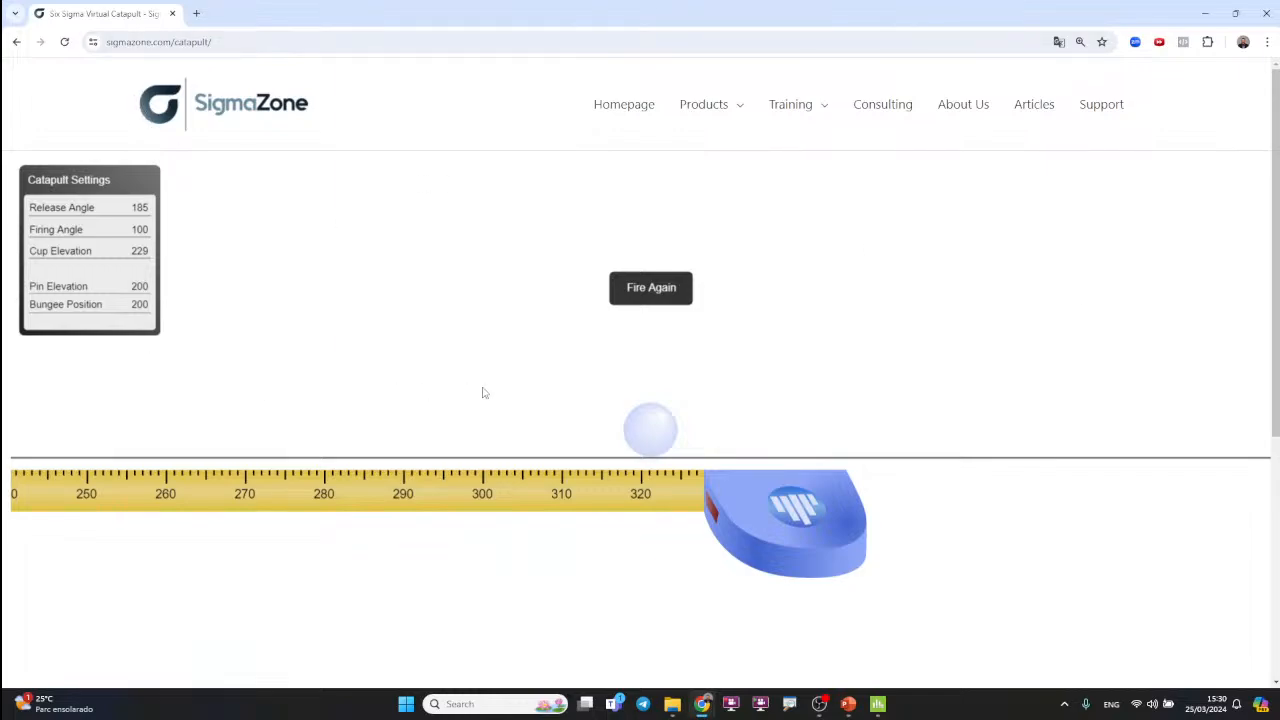
Step: Switch to Minitab and rerun the Response Optimizer with a Distance target of 364
{"action": "key", "text": "alt+Tab"}
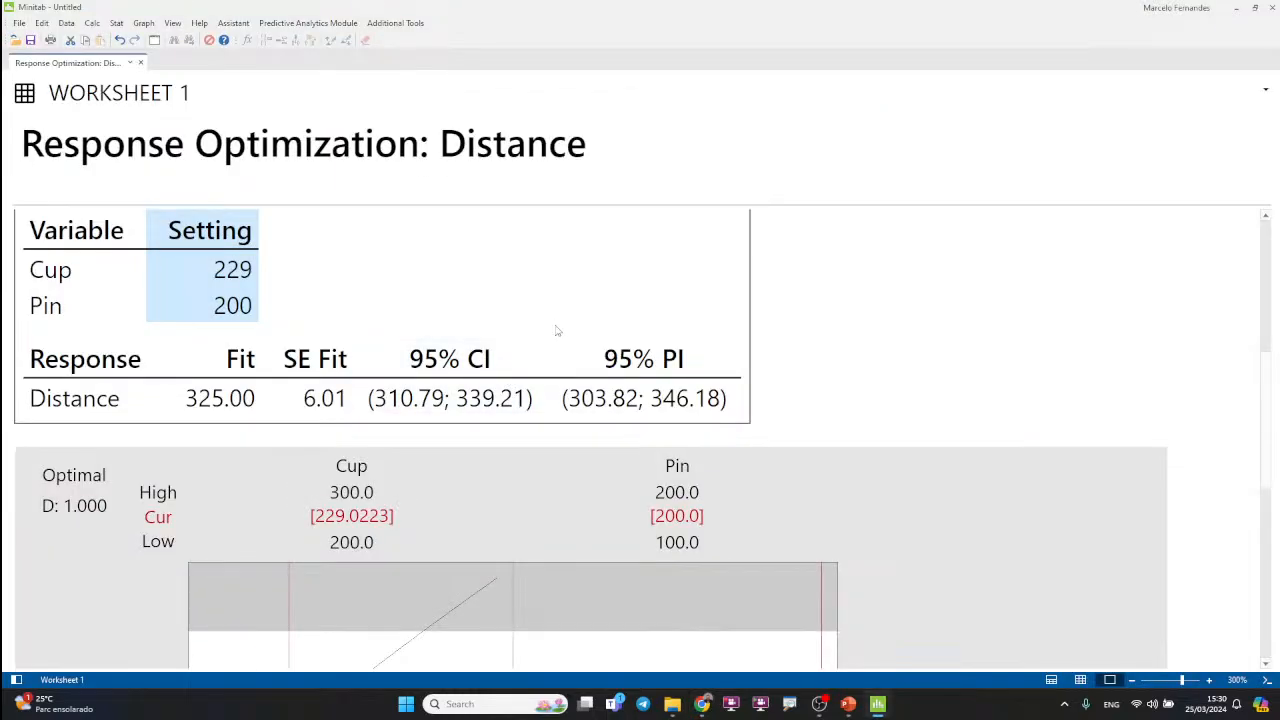
{"action": "key", "text": "ctrl+e"}
{"action": "left_click", "coordinate": [700, 279]}
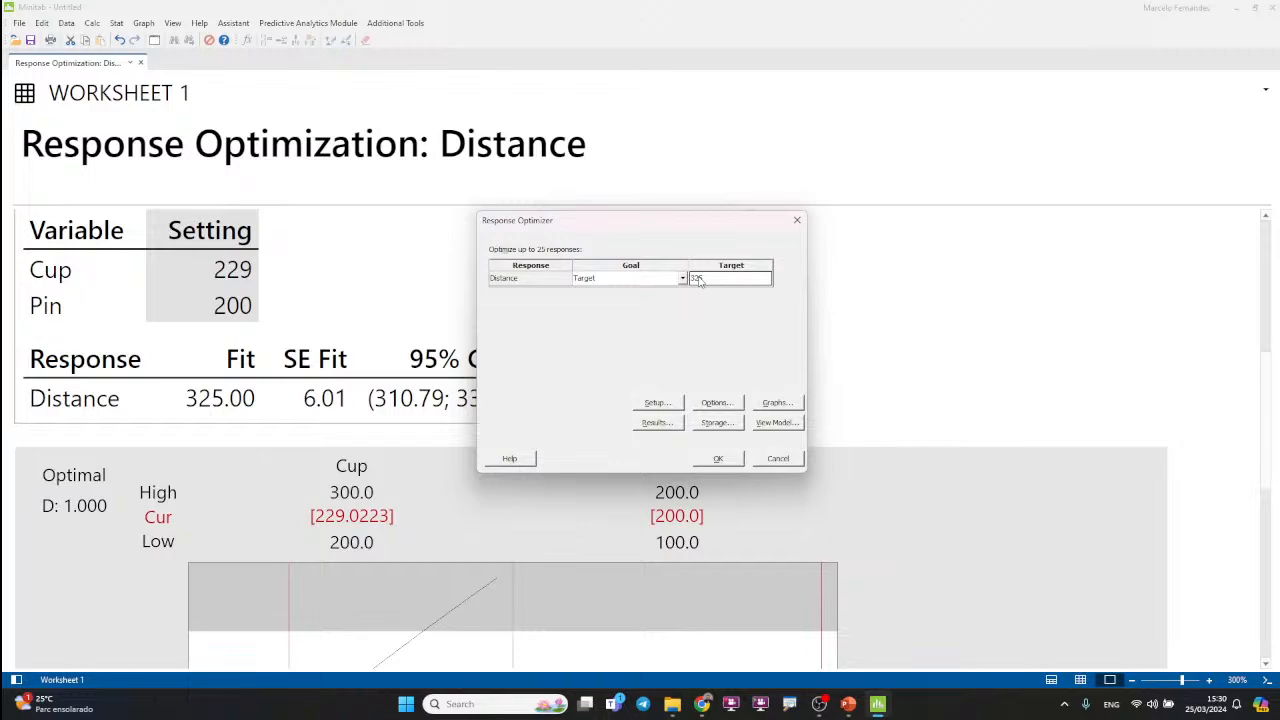
{"action": "type", "text": "364"}
{"action": "left_click", "coordinate": [719, 460]}
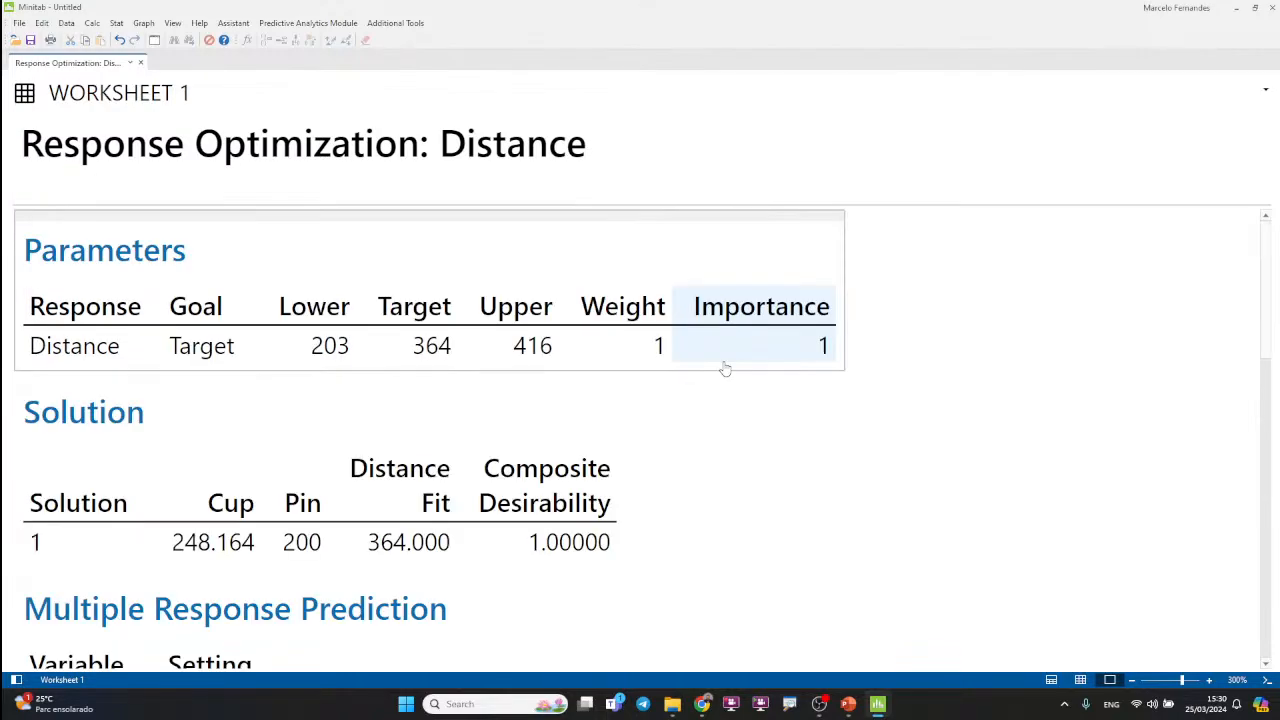
Step: Show the Setting column of the Multiple Response Prediction table for the 364 target with 0 decimal places
{"action": "scroll", "coordinate": [725, 369], "scroll_direction": "down", "scroll_amount": 3}
{"action": "left_click", "coordinate": [221, 396]}
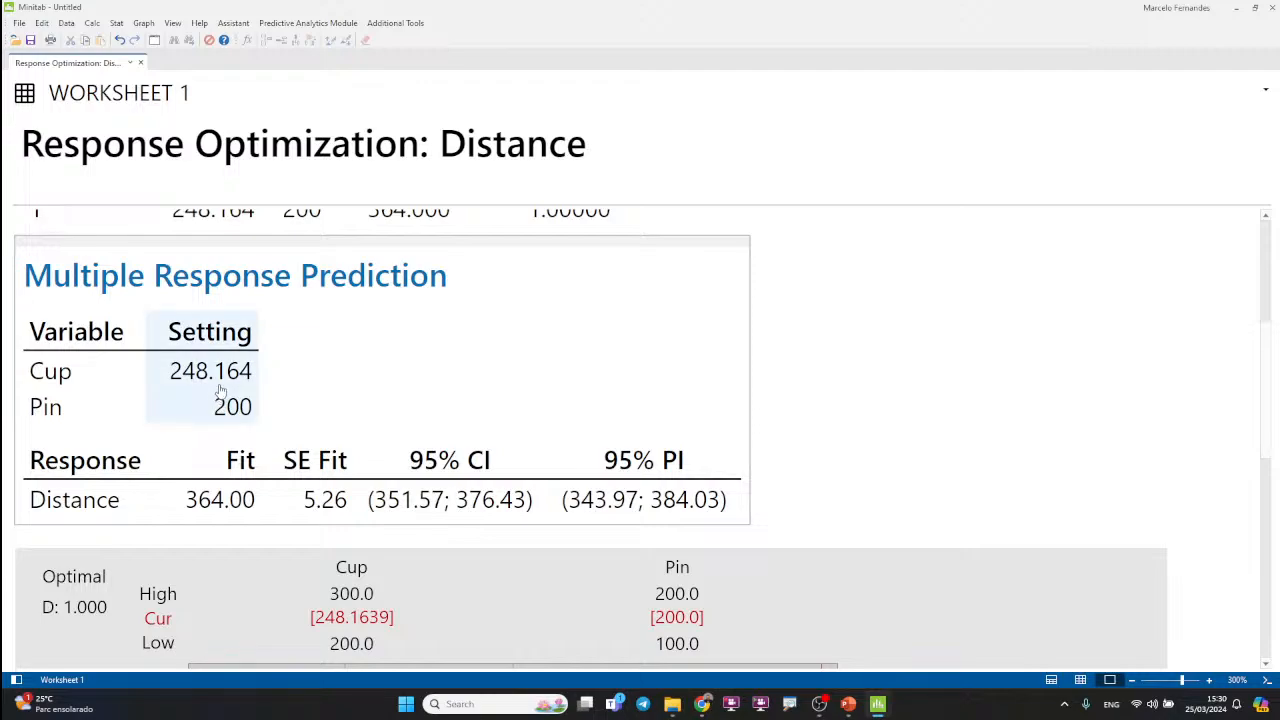
{"action": "scroll", "coordinate": [225, 398], "scroll_direction": "down", "scroll_amount": 1}
{"action": "right_click", "coordinate": [232, 396]}
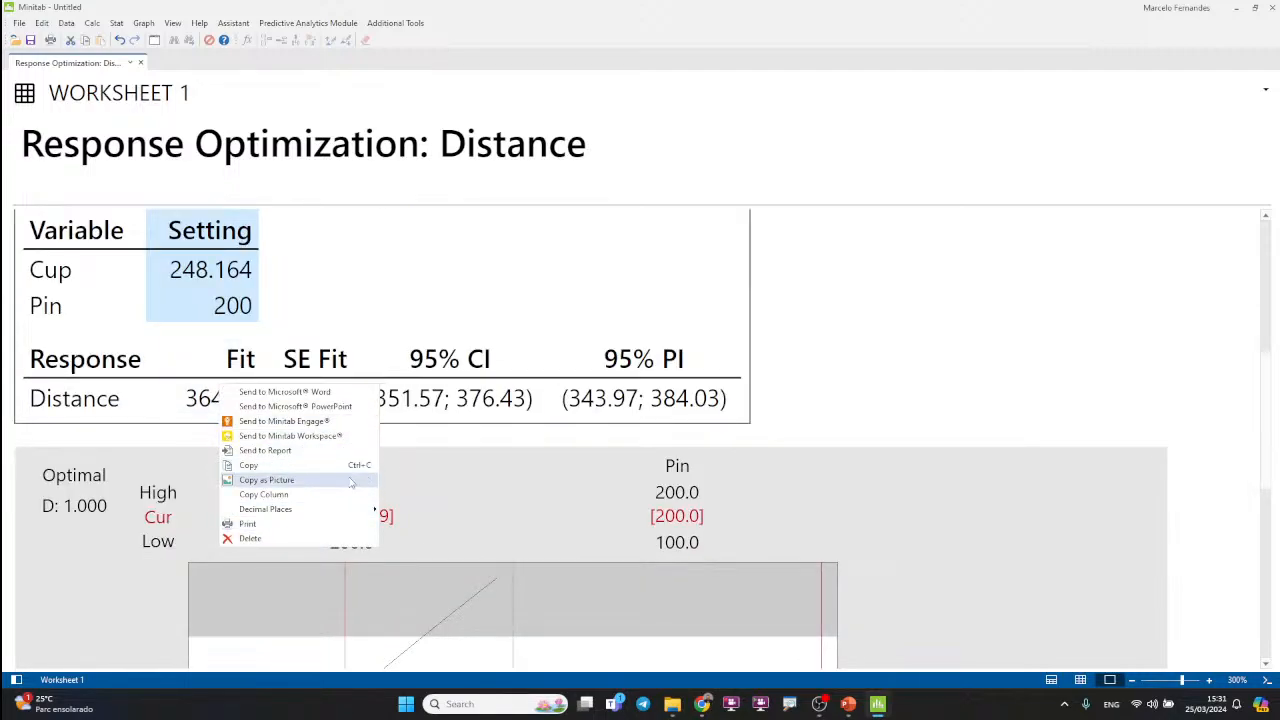
{"action": "mouse_move", "coordinate": [360, 509]}
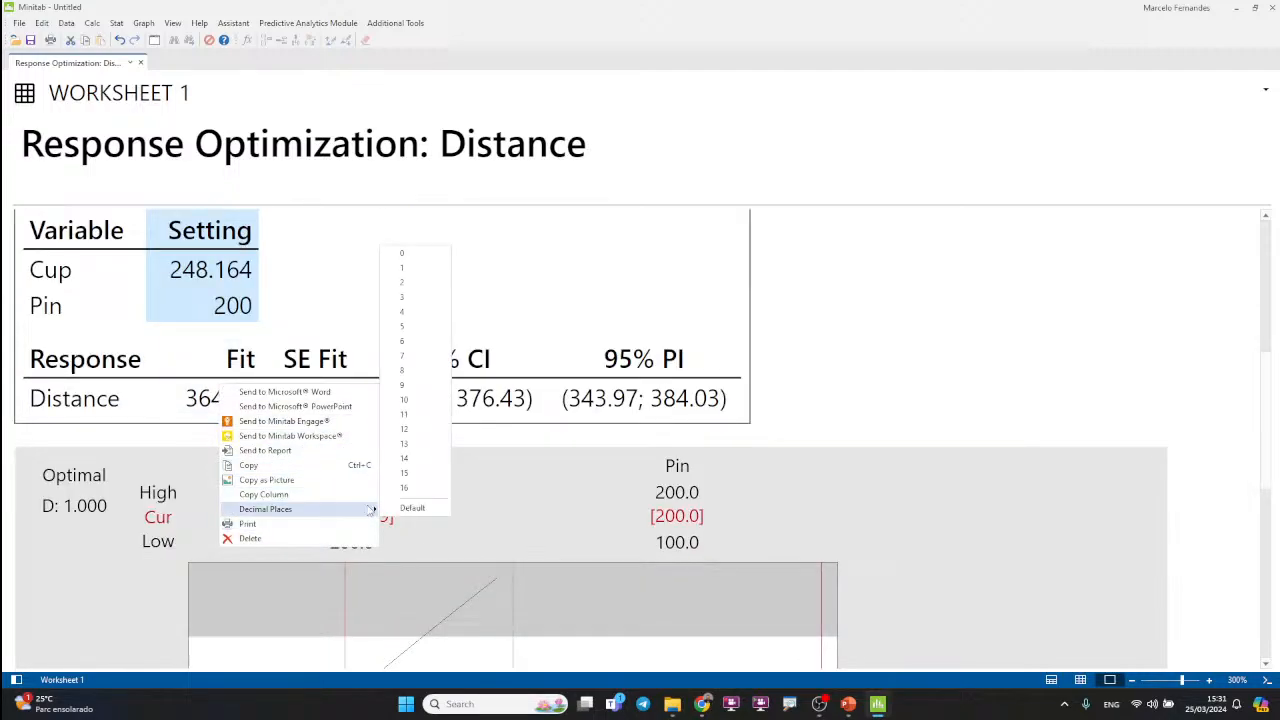
{"action": "left_click", "coordinate": [413, 255]}
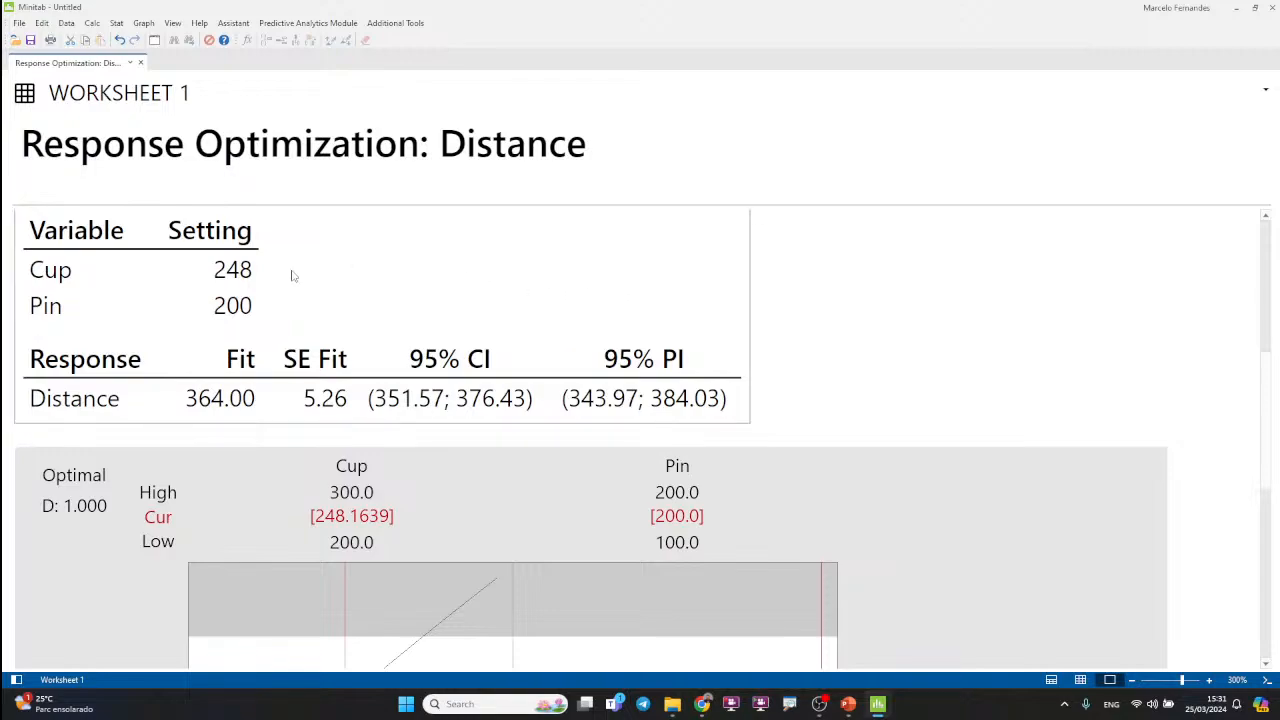
Step: Switch to the virtual catapult, reset it, set cup elevation to 248, and fire from a release angle of 185
{"action": "key", "text": "alt+Tab"}
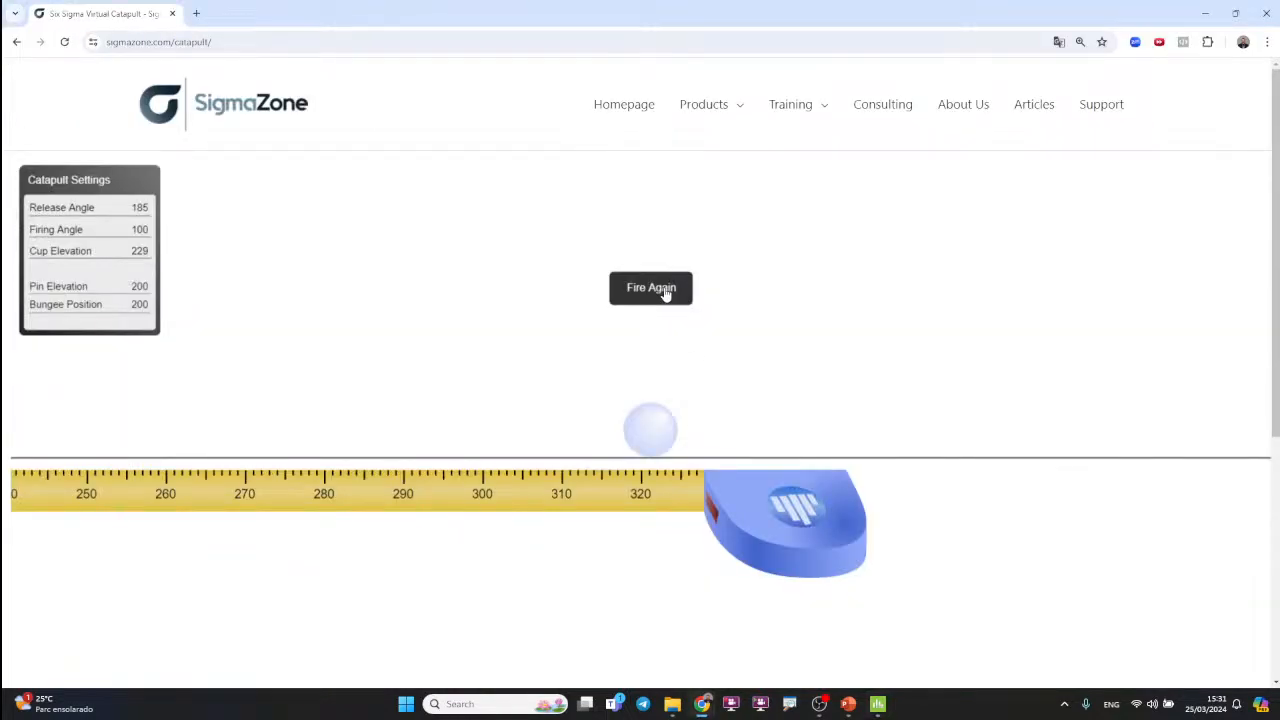
{"action": "left_click", "coordinate": [663, 289]}
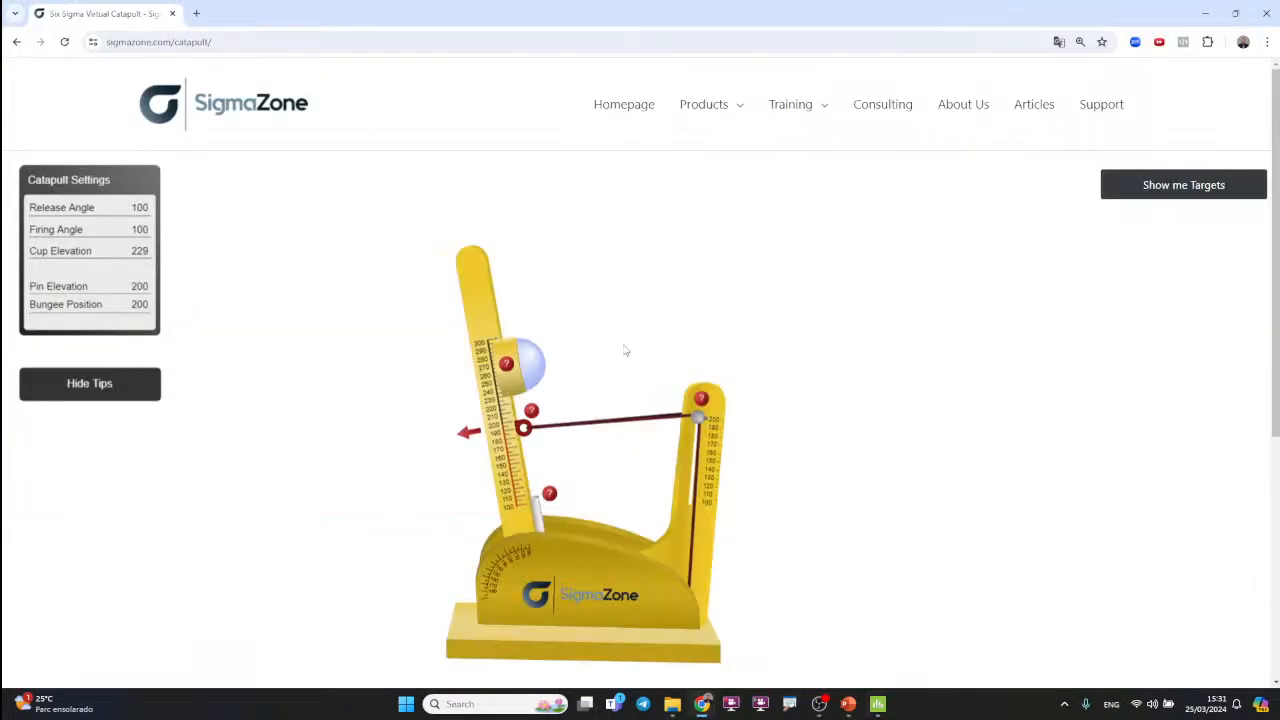
{"action": "left_click_drag", "start_coordinate": [516, 381], "coordinate": [503, 368]}
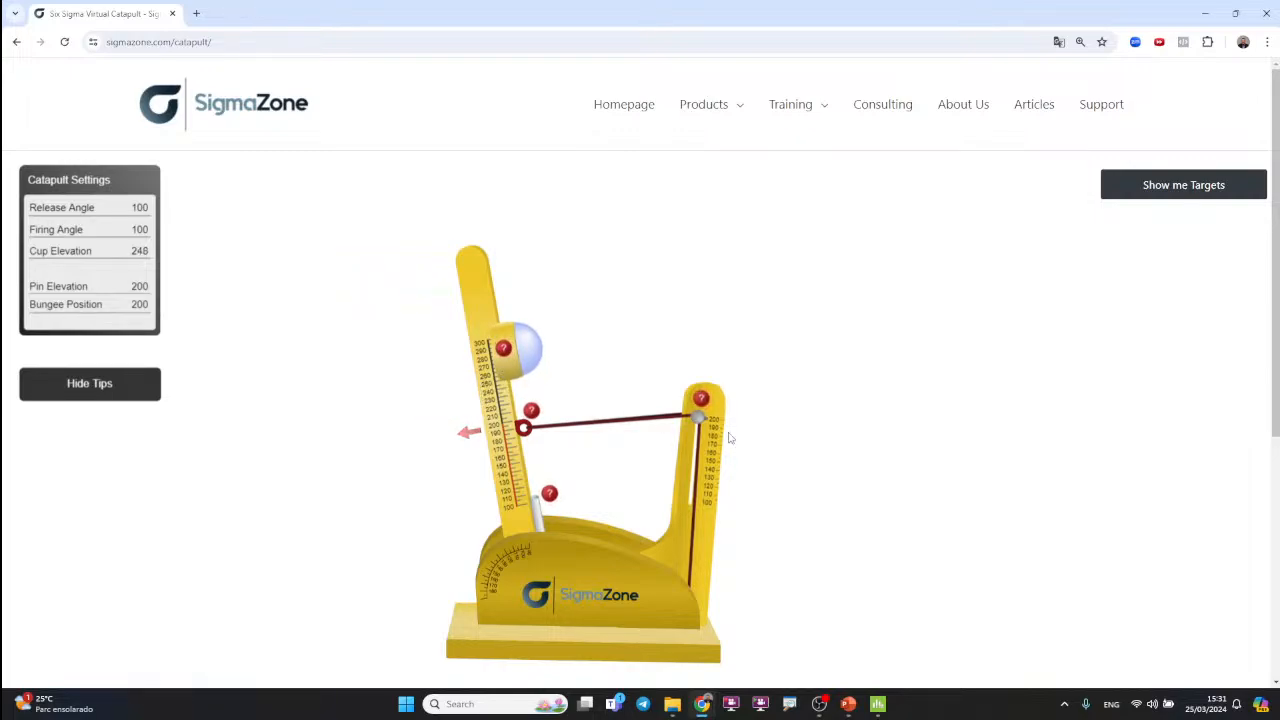
{"action": "left_click_drag", "start_coordinate": [479, 273], "coordinate": [190, 610]}
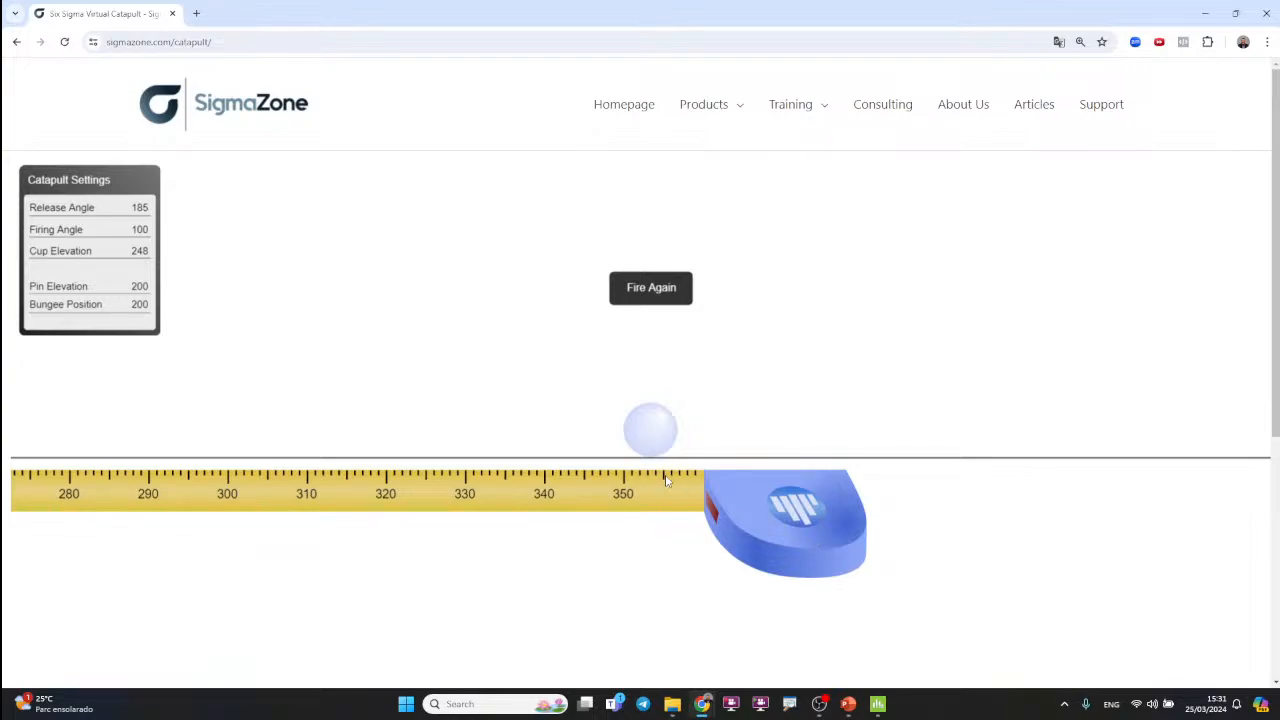
Step: Compare the ball's landing distance on the tape measure with the 95% prediction interval for Distance in Minitab
{"action": "key", "text": "alt+Tab"}
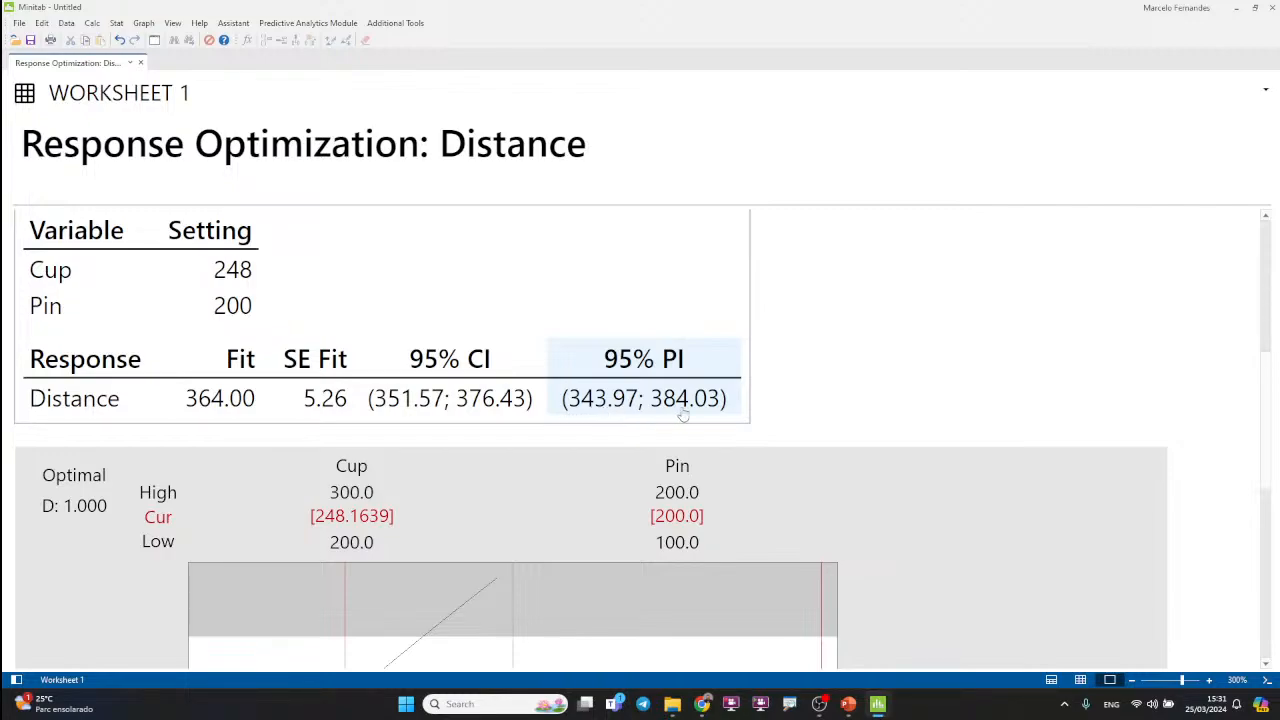
{"action": "key", "text": "alt+Tab"}
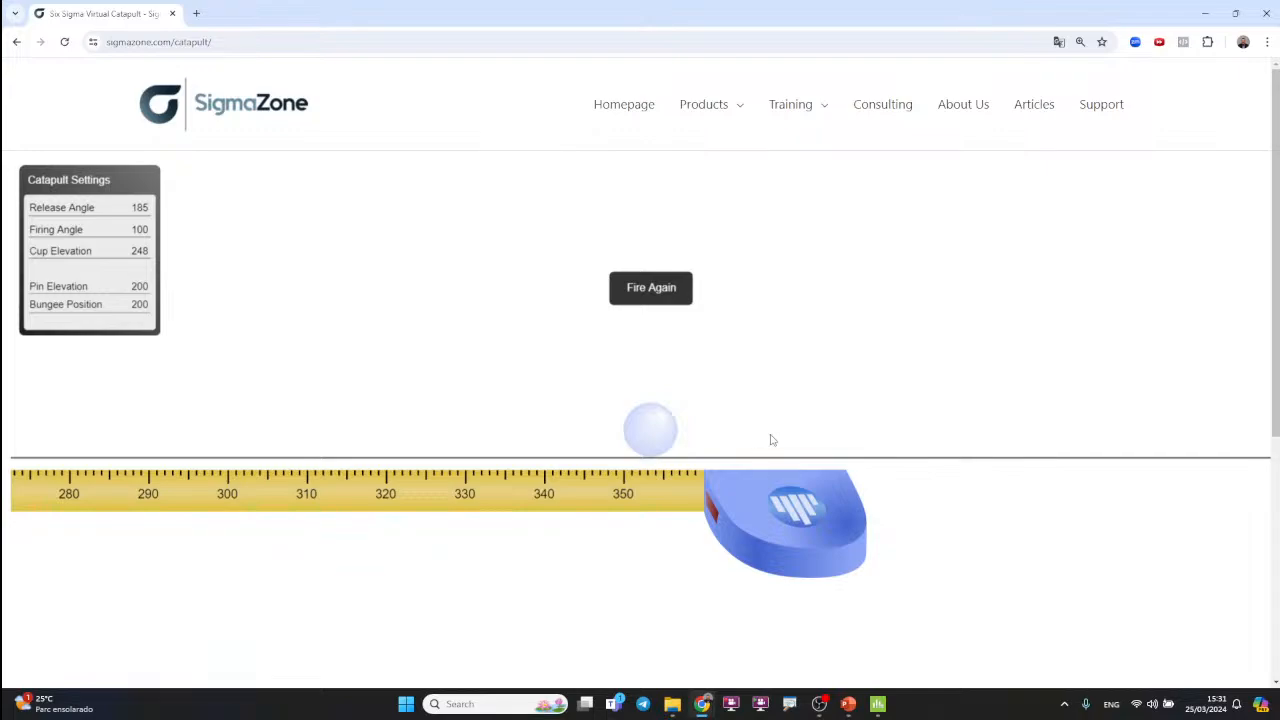
{"action": "key", "text": "alt+Tab"}
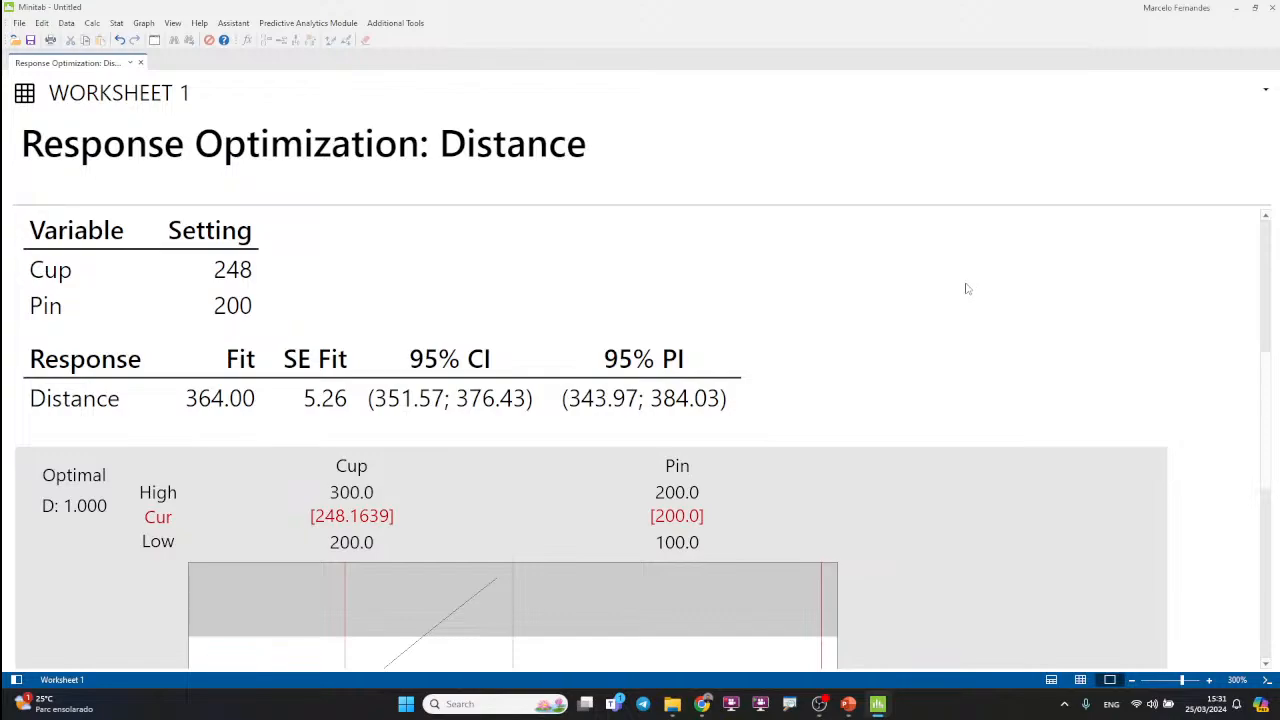
Step: Rerun the Response Optimizer with a Distance target of 390
{"action": "key", "text": "ctrl+e"}
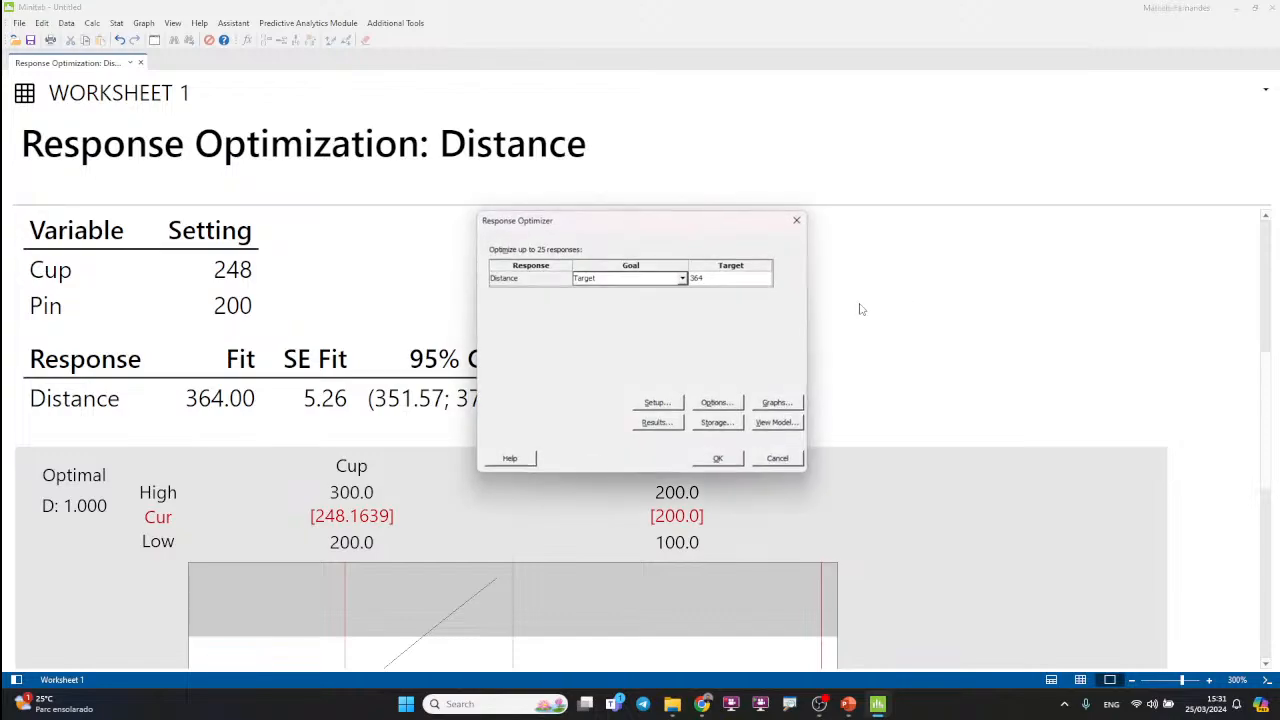
{"action": "left_click", "coordinate": [717, 283]}
{"action": "type", "text": "390"}
{"action": "left_click", "coordinate": [718, 459]}
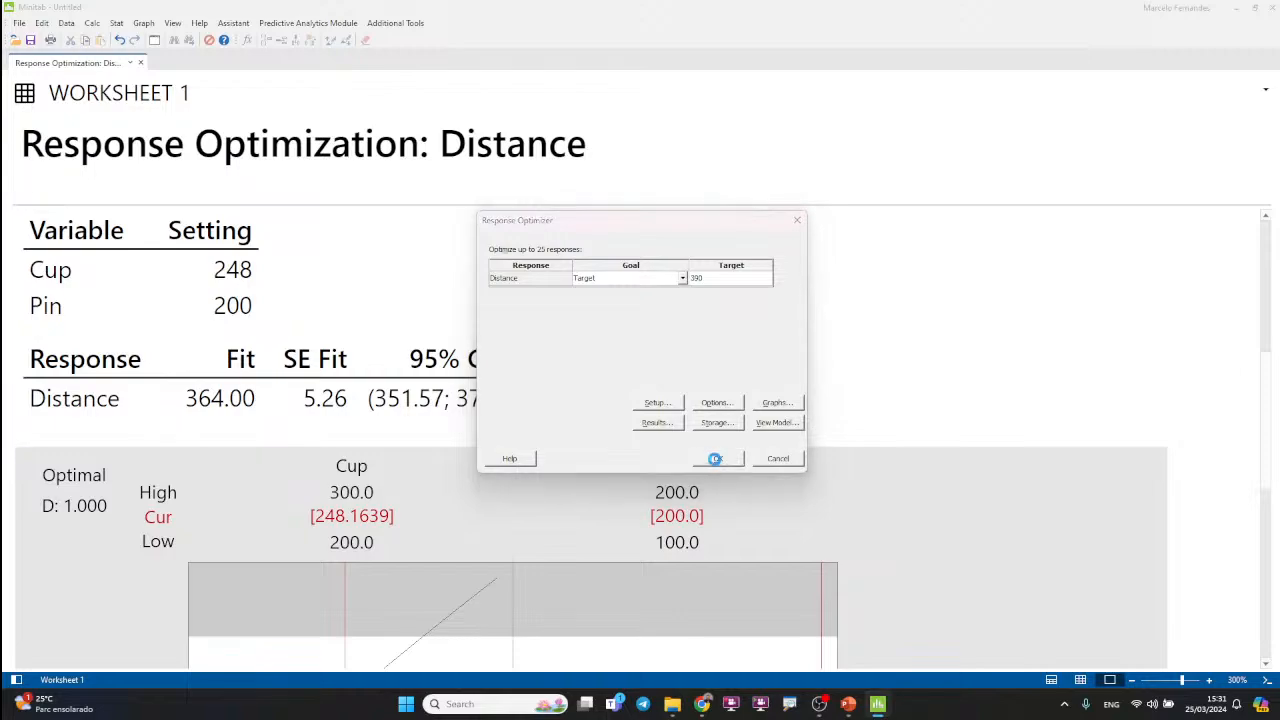
Step: Show the Setting column of the Multiple Response Prediction table for the 390 target with 0 decimal places
{"action": "scroll", "coordinate": [345, 448], "scroll_direction": "down", "scroll_amount": 5}
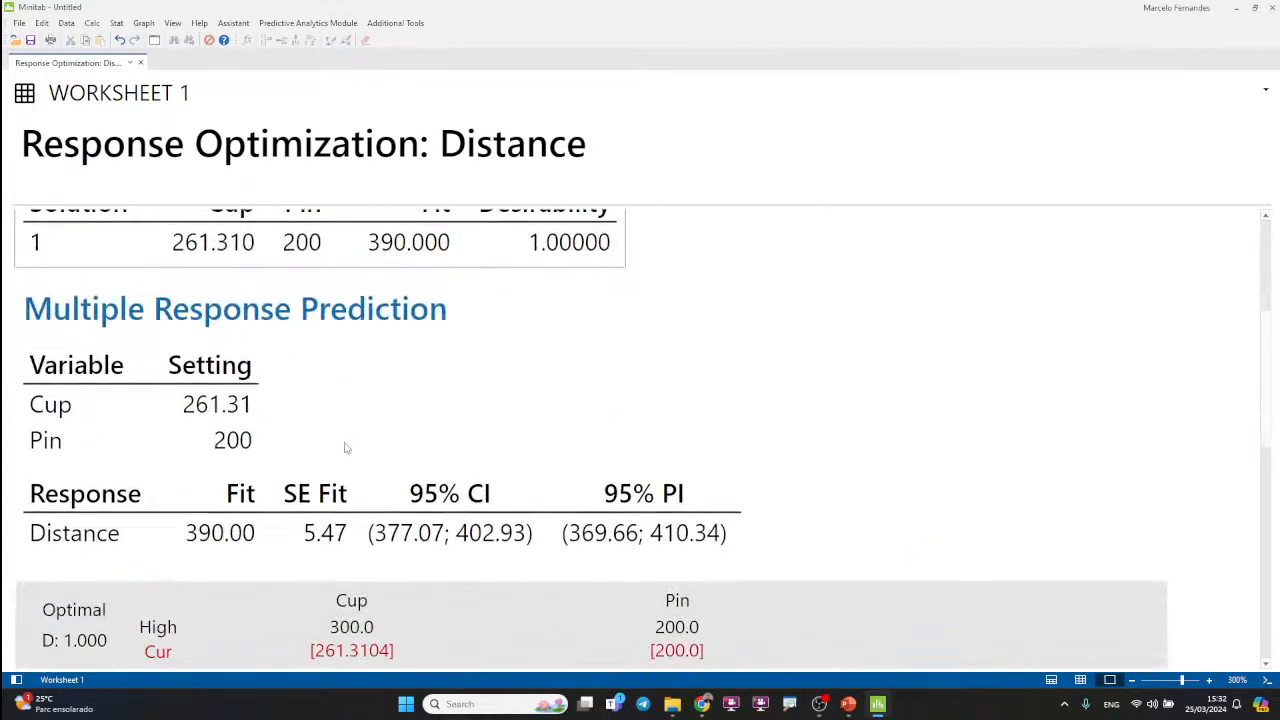
{"action": "right_click", "coordinate": [222, 395]}
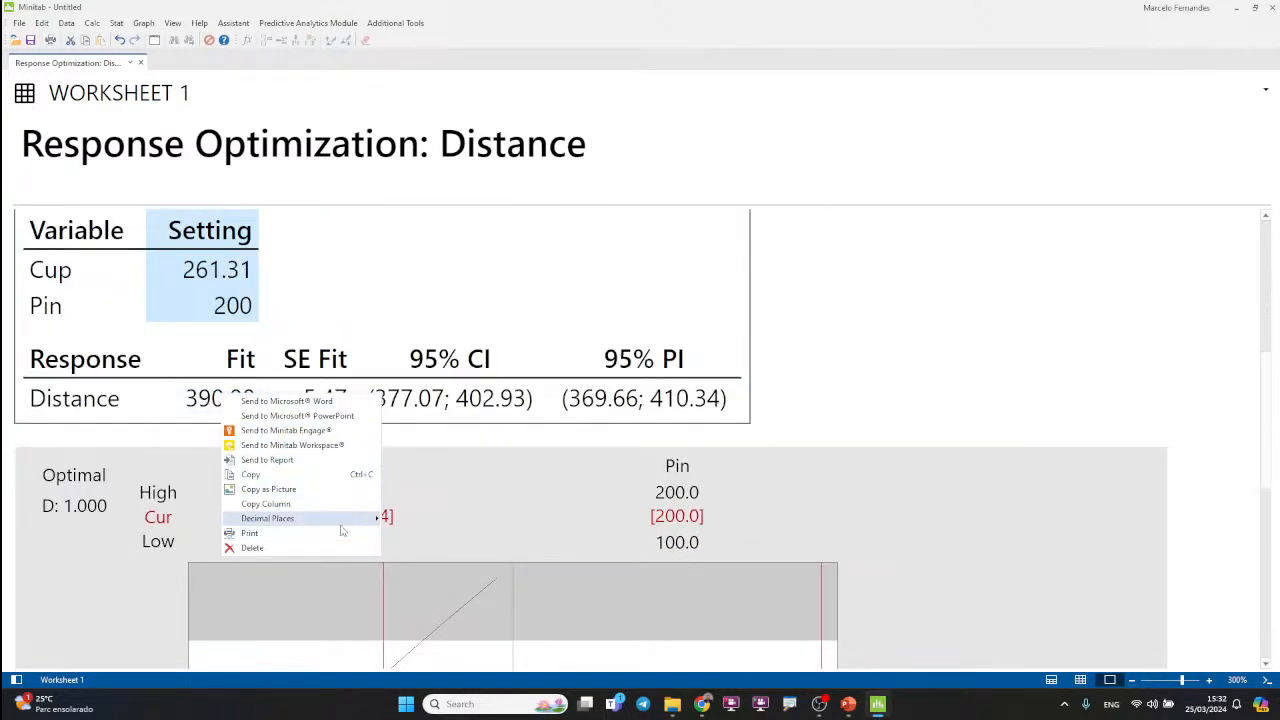
{"action": "mouse_move", "coordinate": [362, 518]}
{"action": "left_click", "coordinate": [440, 269]}
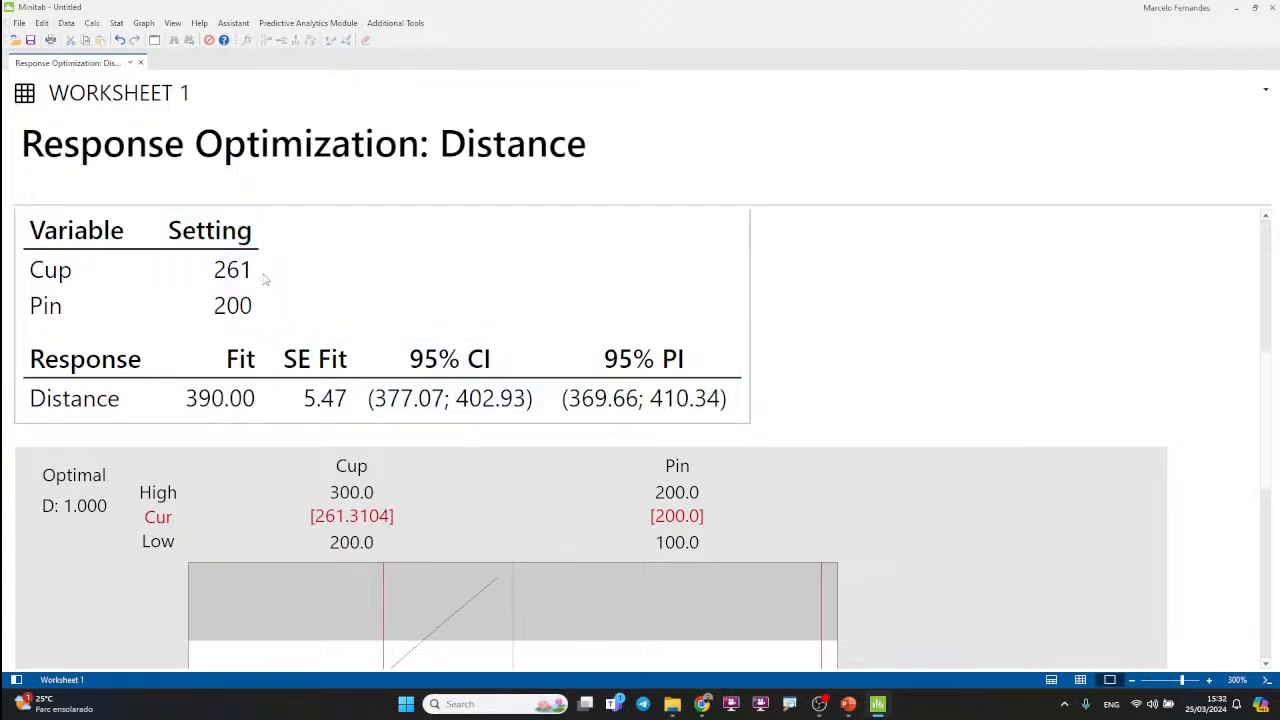
Step: Switch to the virtual catapult, reset it for another shot, and set cup elevation to 261, checking it against the Minitab settings
{"action": "key", "text": "alt+Tab"}
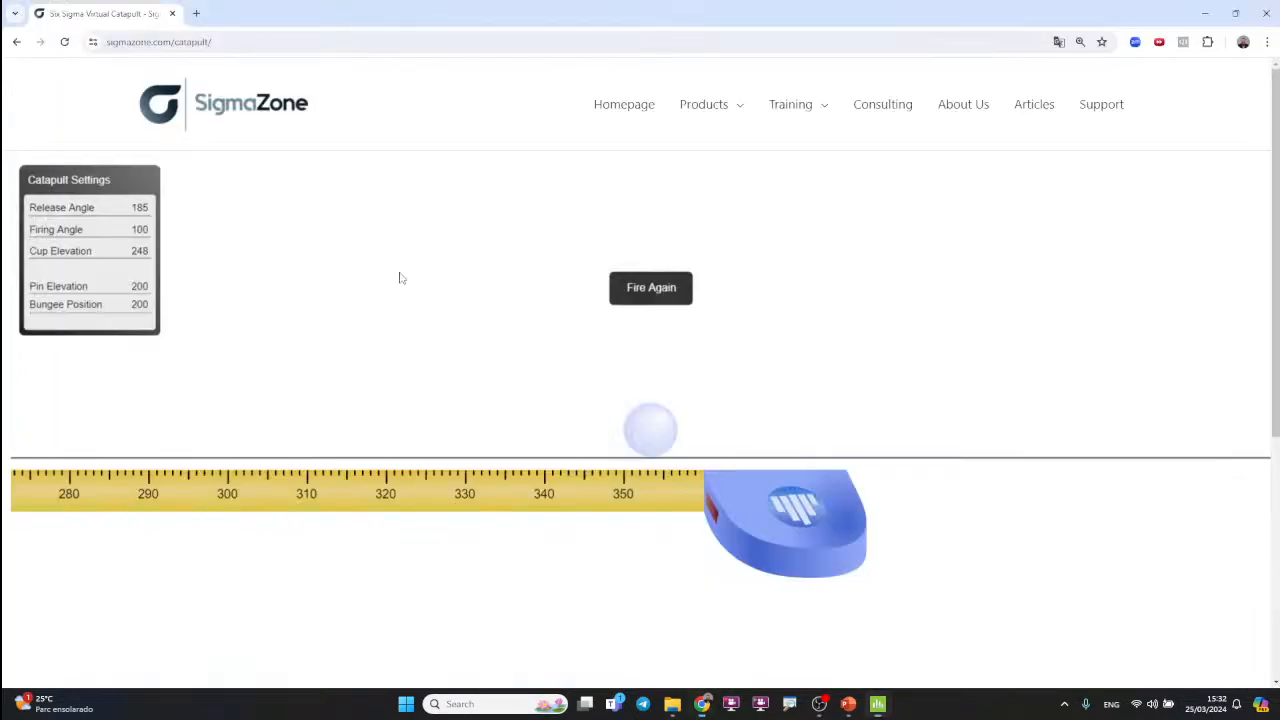
{"action": "left_click", "coordinate": [634, 289]}
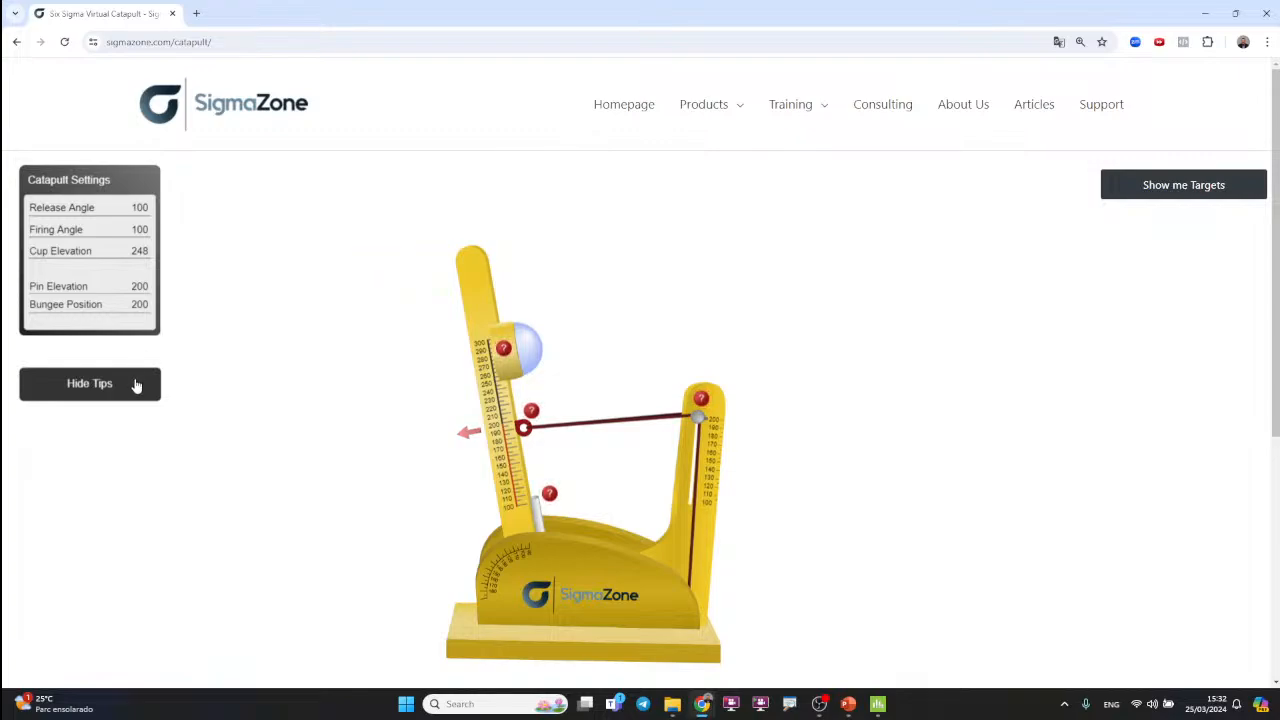
{"action": "mouse_move", "coordinate": [504, 371]}
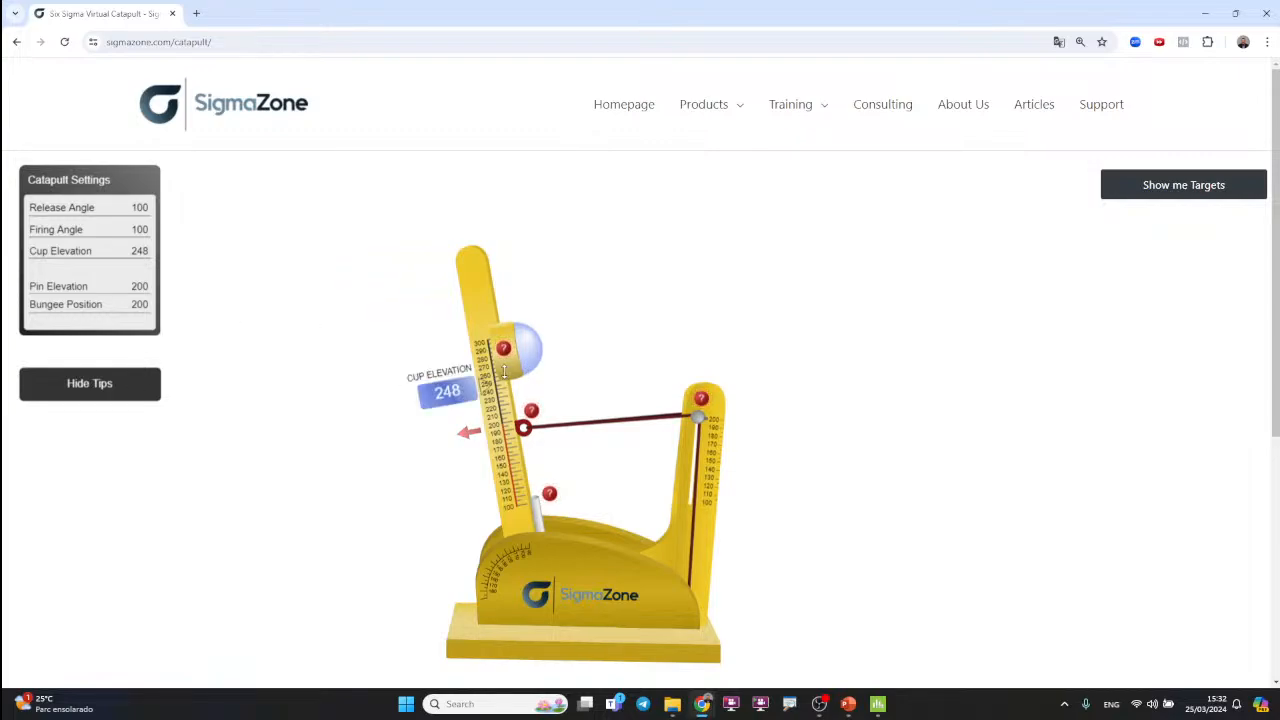
{"action": "left_click_drag", "start_coordinate": [504, 371], "coordinate": [495, 361]}
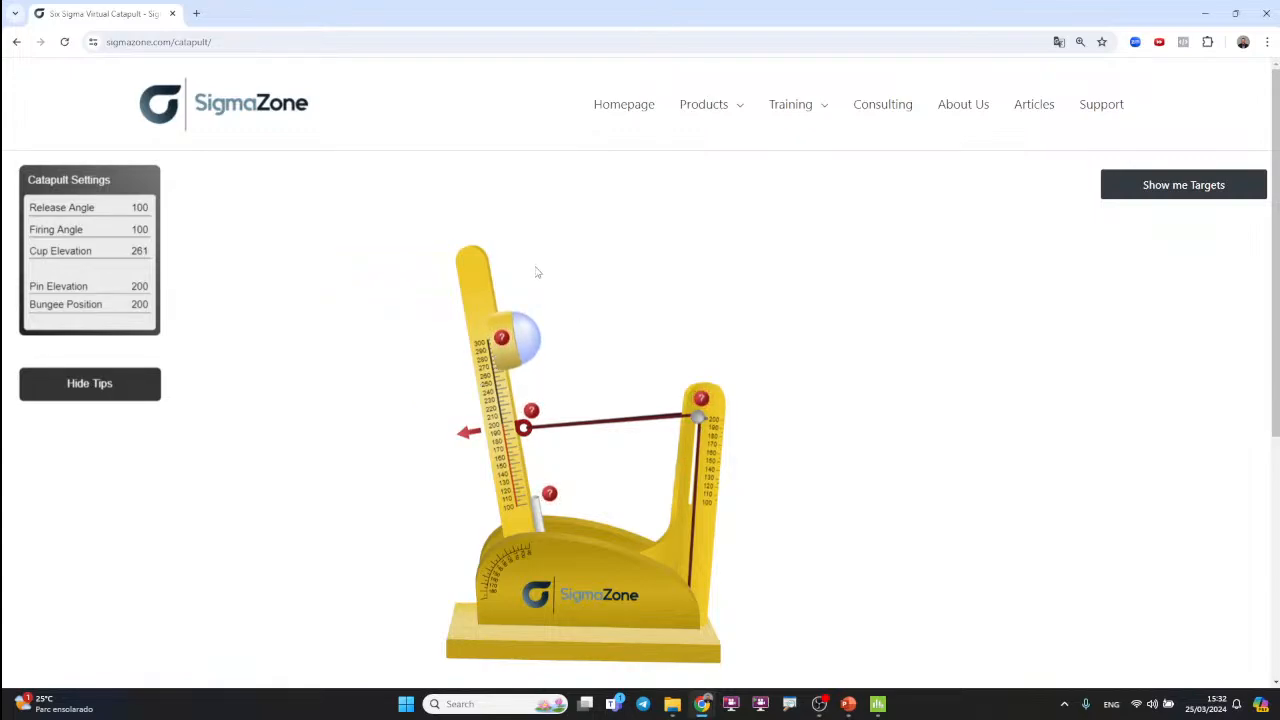
{"action": "key", "text": "alt+Tab"}
{"action": "key", "text": "alt+Tab"}
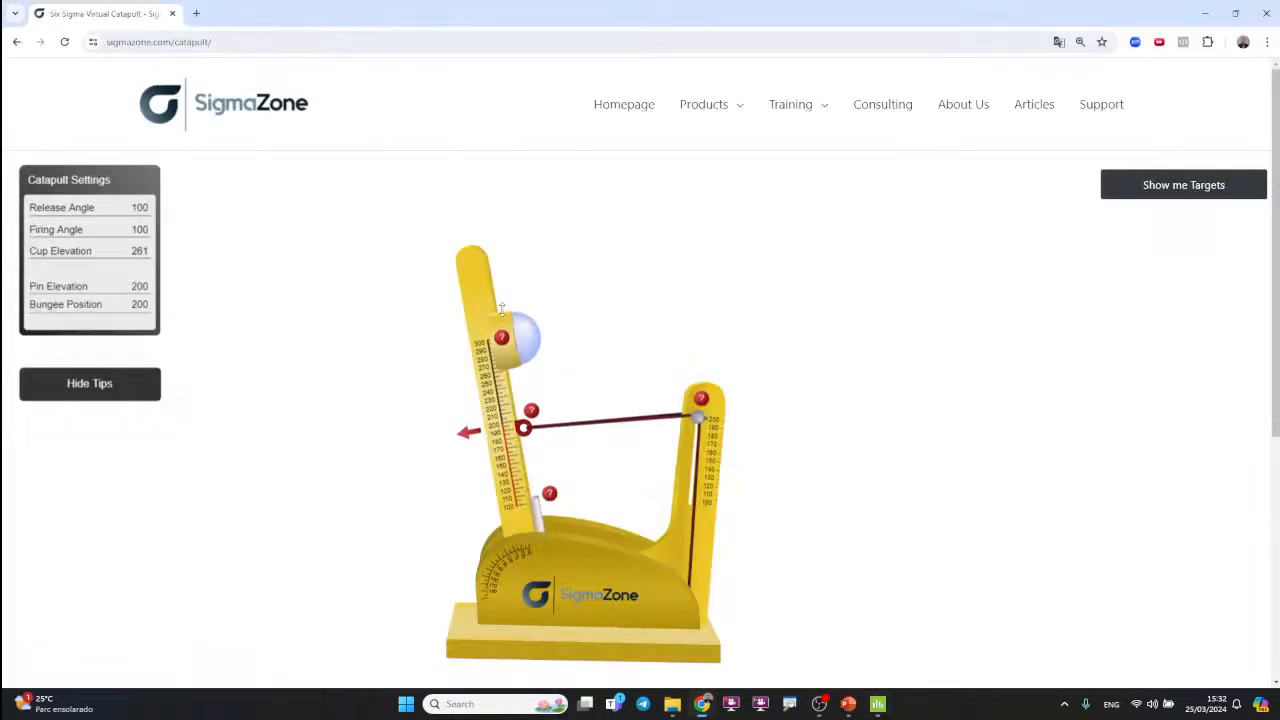